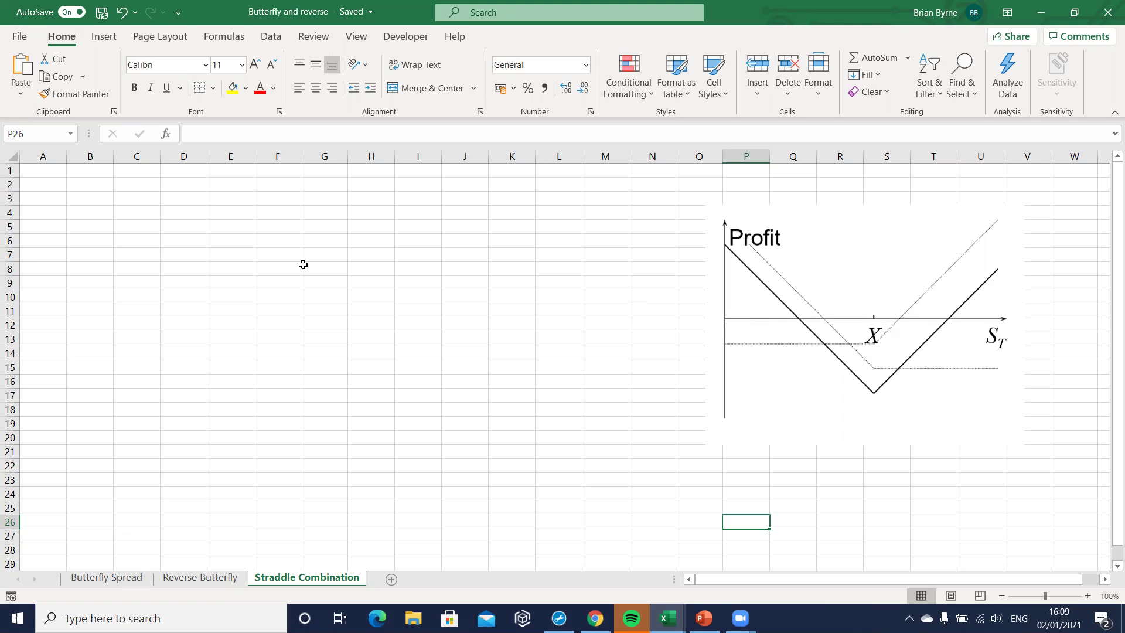
Enter 10 and 20 in E3:E4 and fill the series down to 200 in E22
click(234, 195)
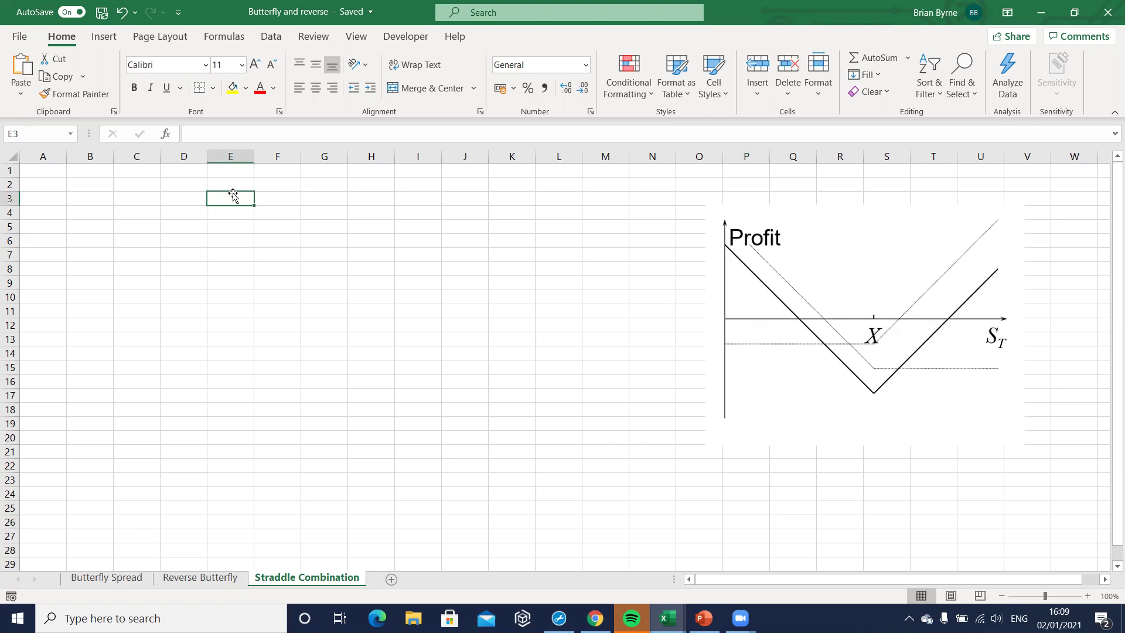
text(10)
key(Return)
text(20)
key(Return)
click(243, 199)
double_click(243, 199)
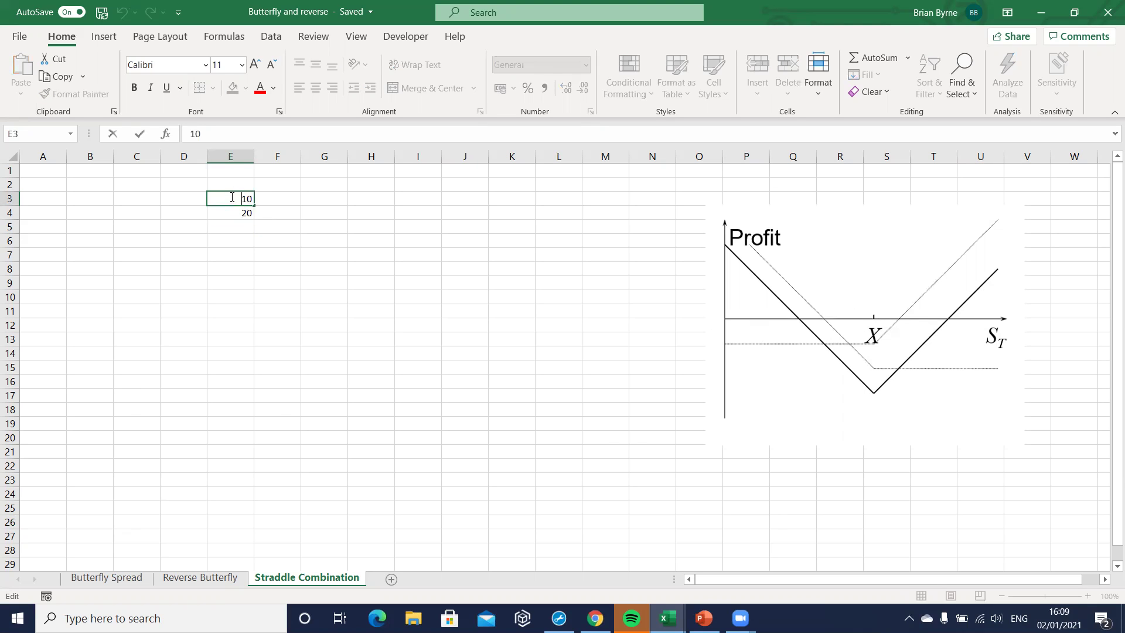
click(278, 200)
click(245, 199)
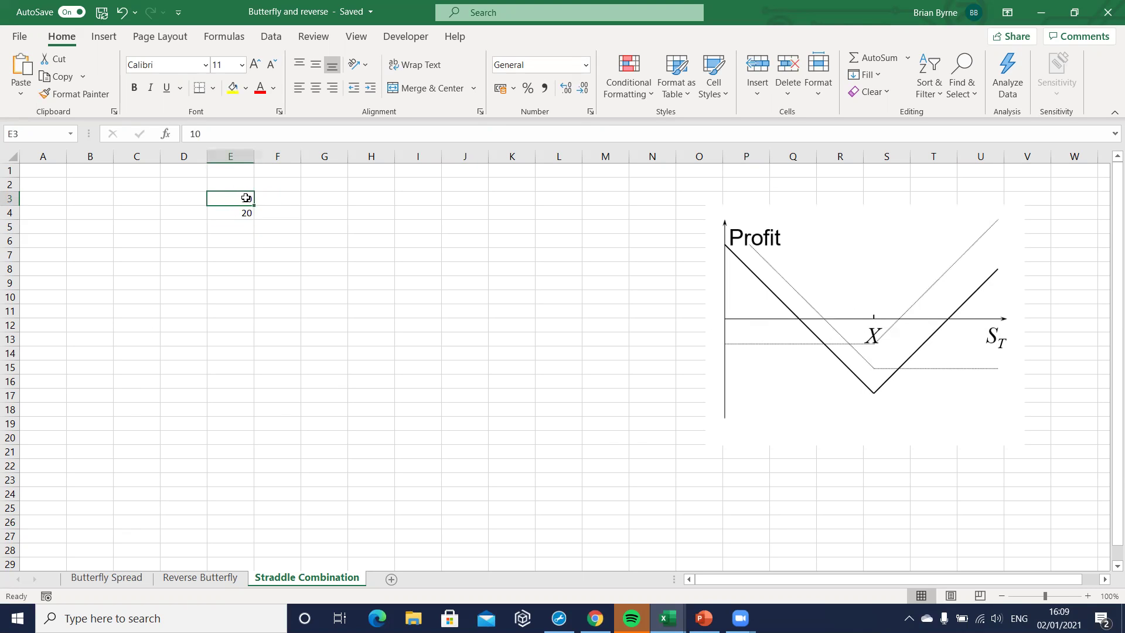
drag(234, 198, 246, 473)
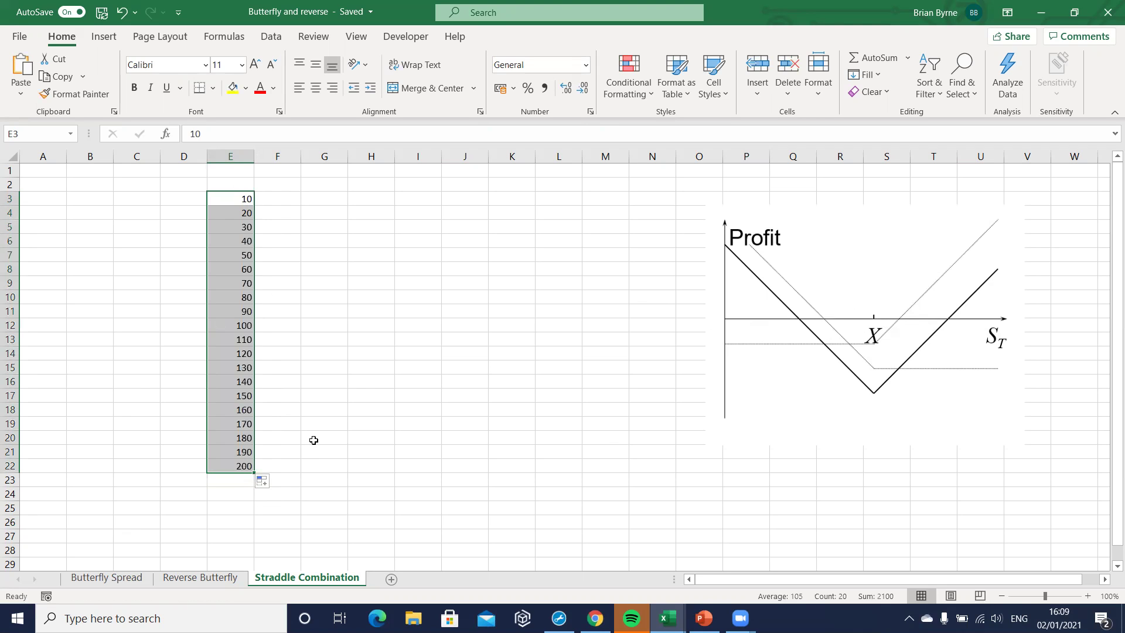
scroll(313, 440, up, 5)
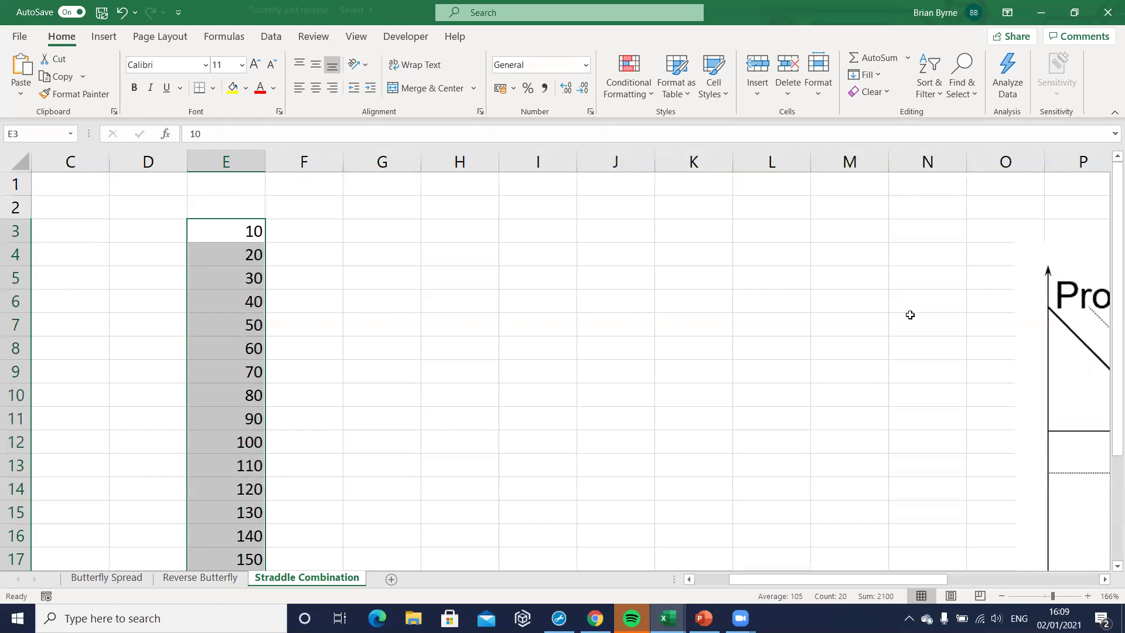
Move the straddle profit diagram right of the price column, spanning about columns N to T
drag(1031, 309, 375, 252)
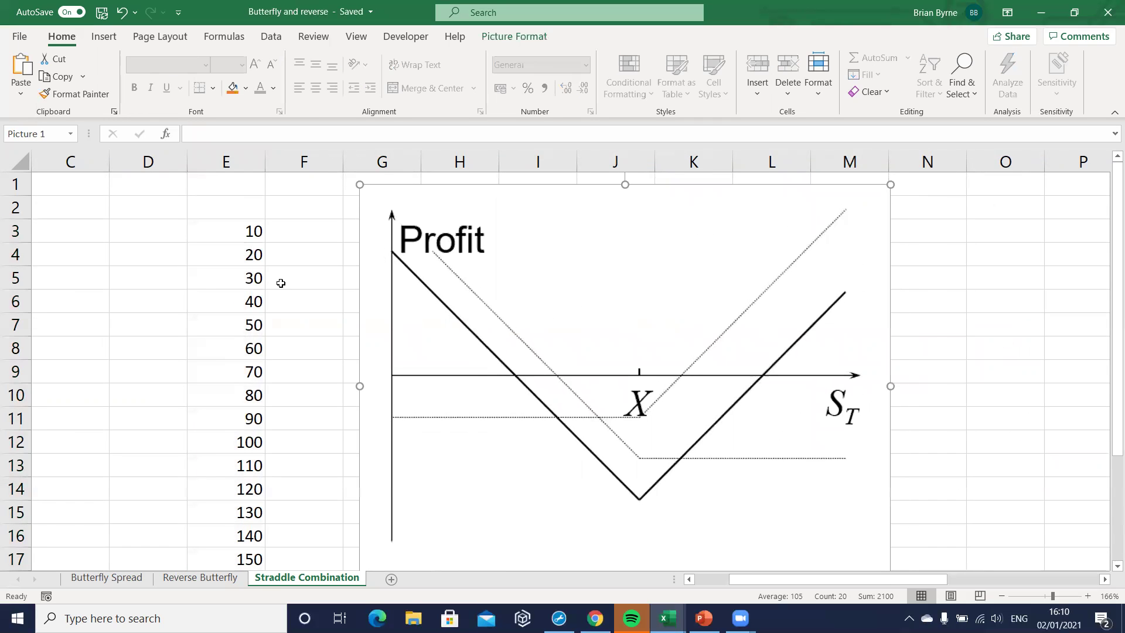
ctrl+scroll(281, 284, down, 4)
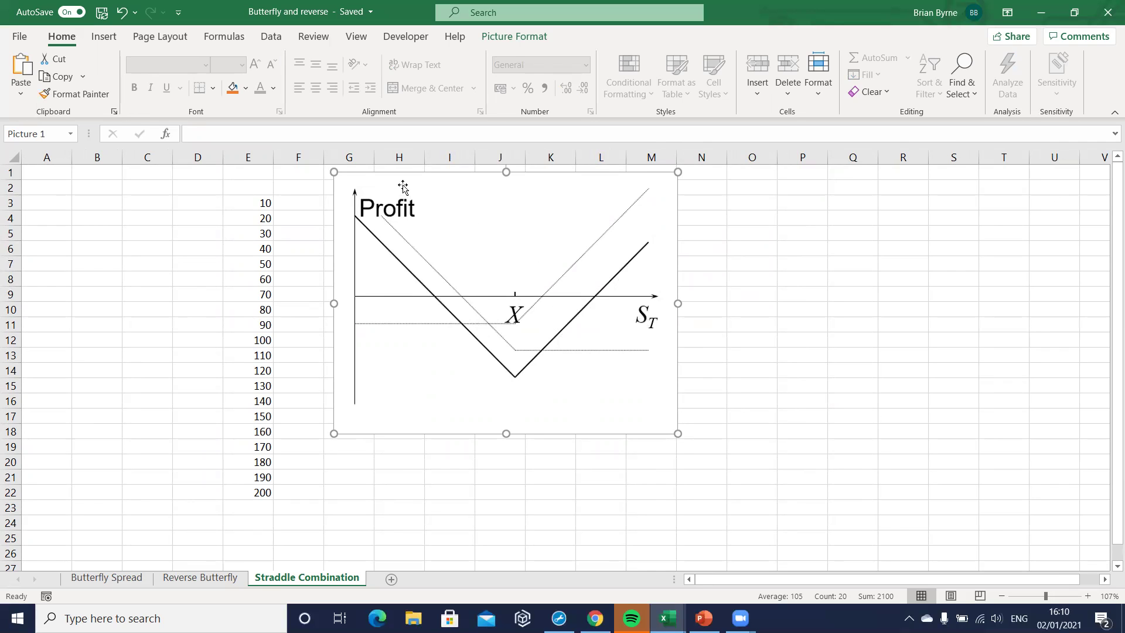
drag(427, 186, 746, 231)
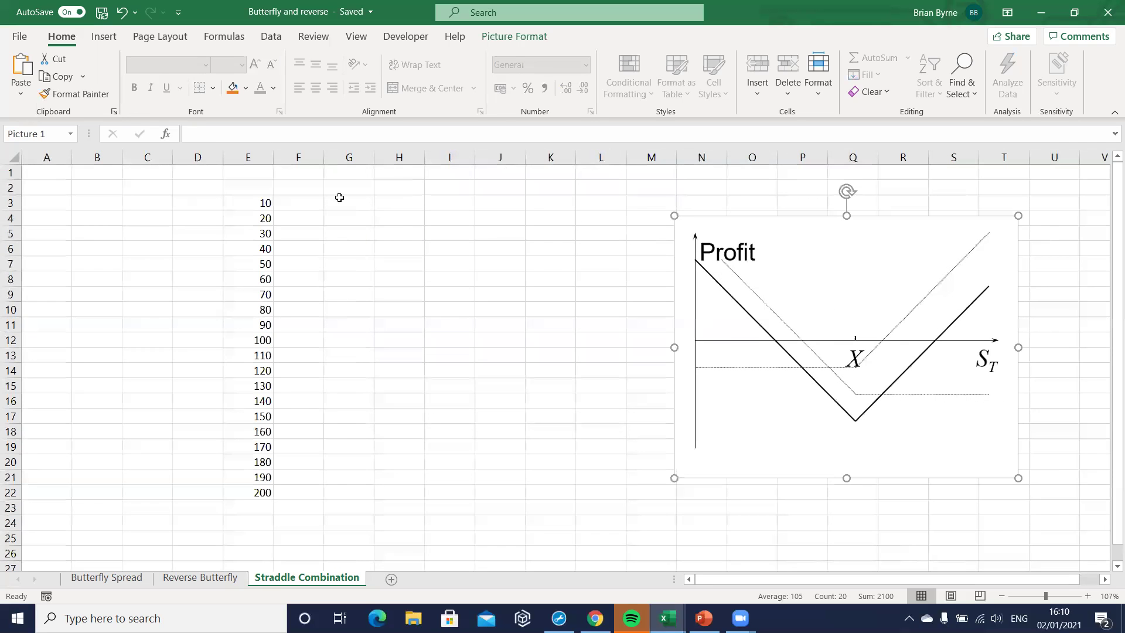
click(319, 192)
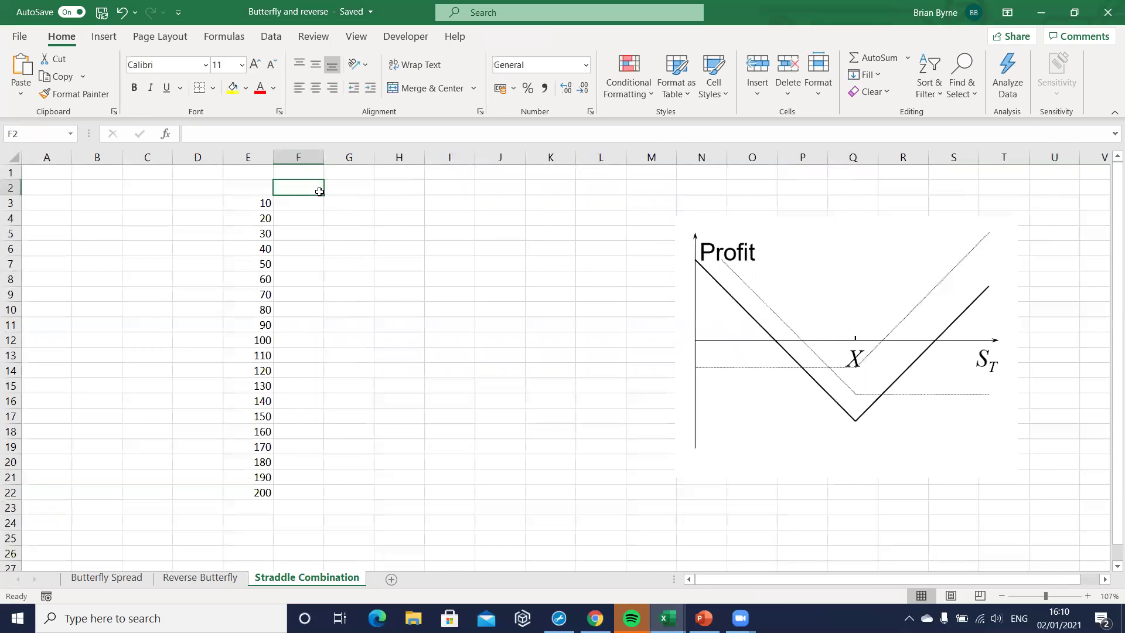
click(96, 187)
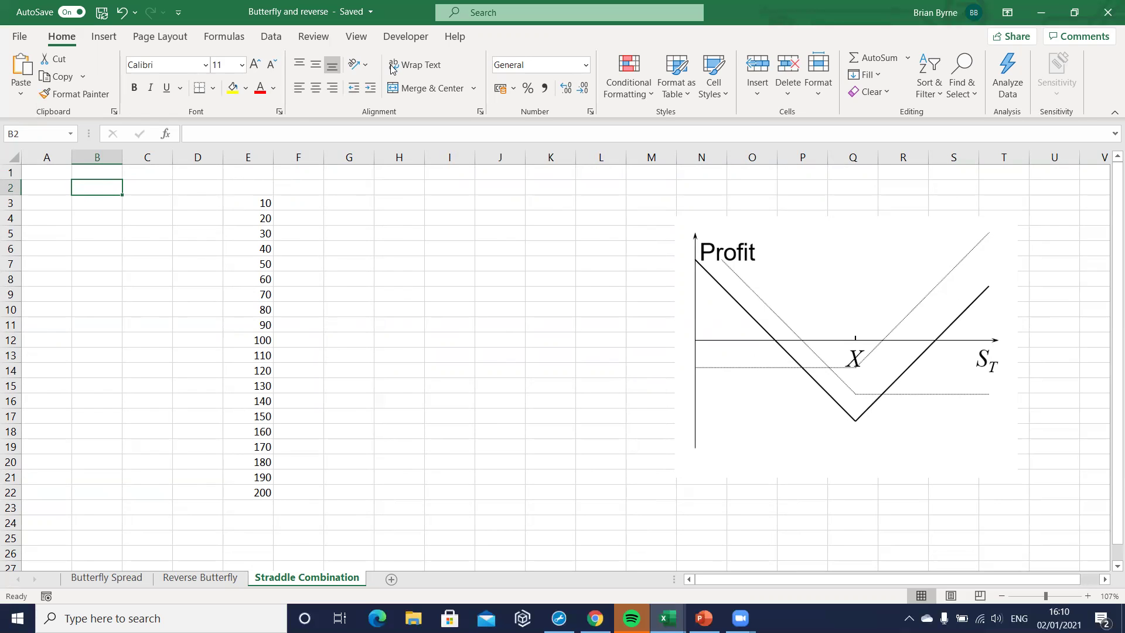
Open the Visual Basic editor and review the Module1 code
click(398, 37)
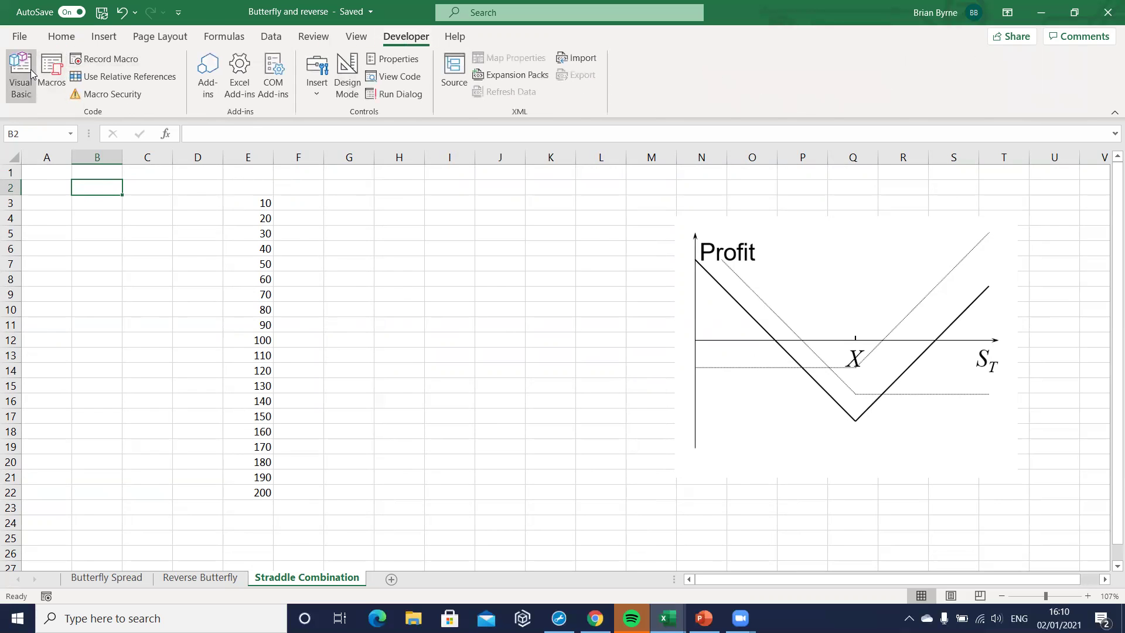
click(31, 69)
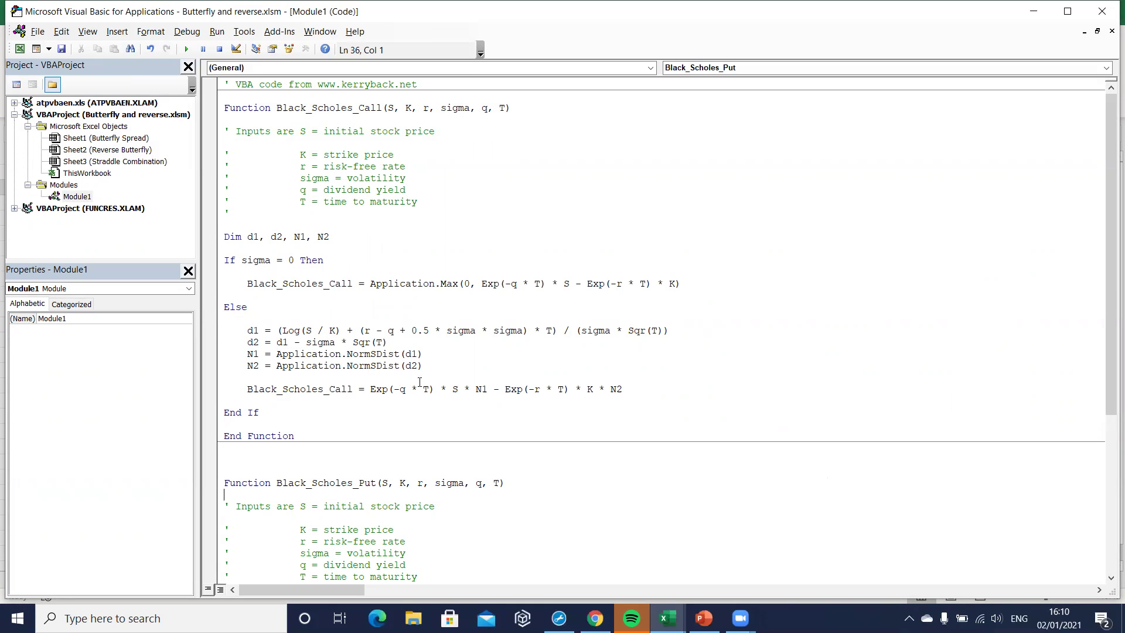
scroll(327, 290, down, 7)
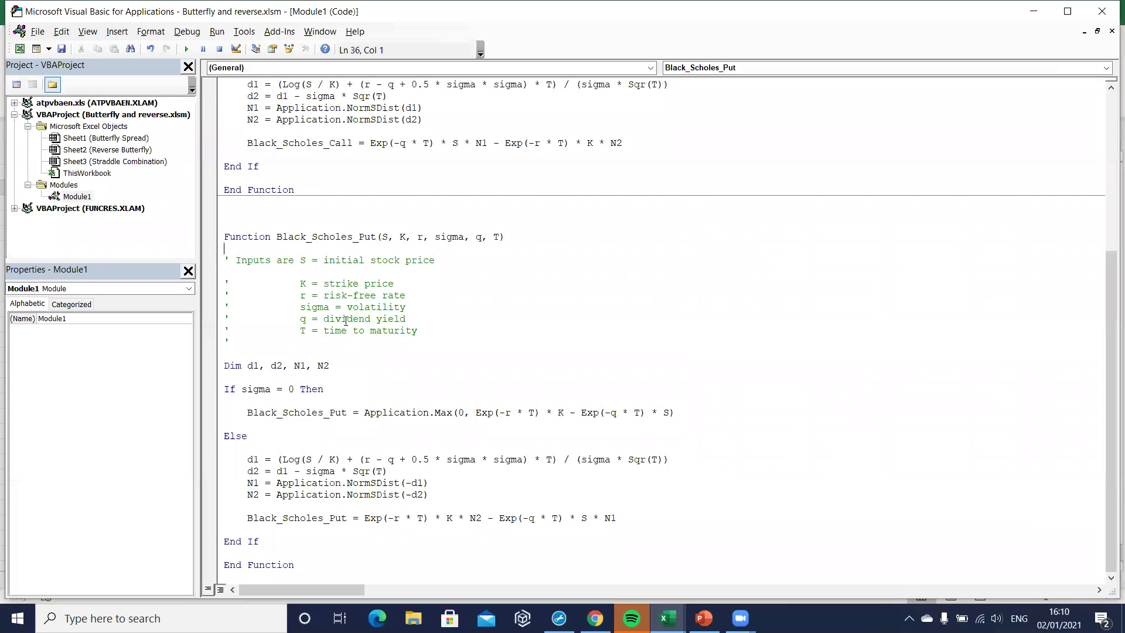
scroll(345, 320, up, 7)
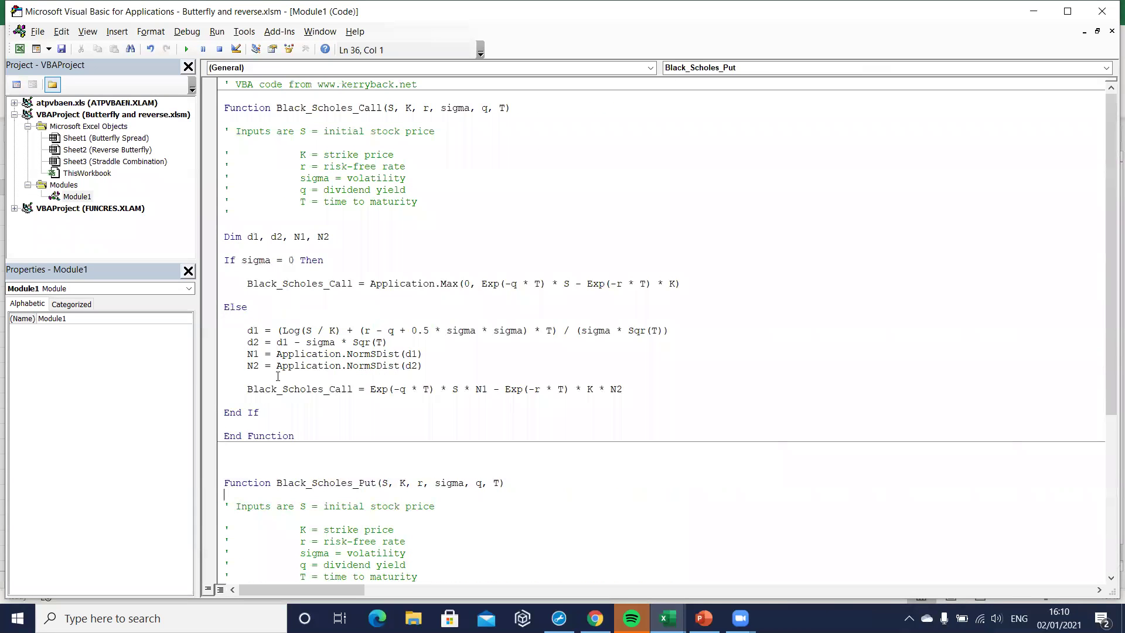
scroll(277, 376, down, 4)
scroll(278, 376, down, 3)
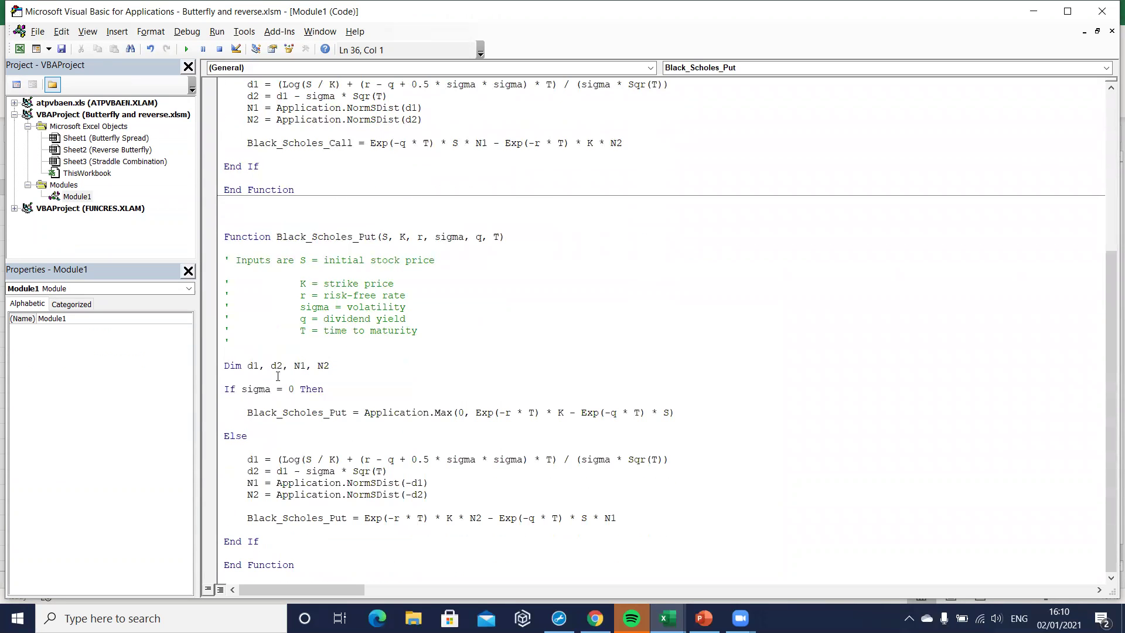
scroll(277, 376, up, 7)
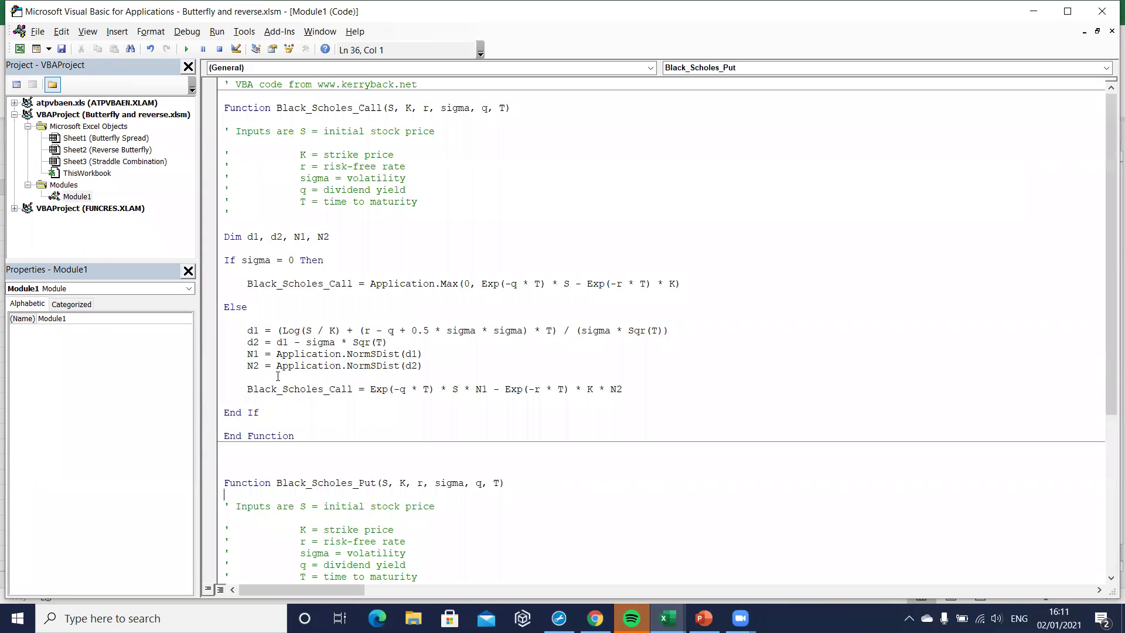
Delete the blank line above the Black_Scholes_Put function in Module1
click(20, 52)
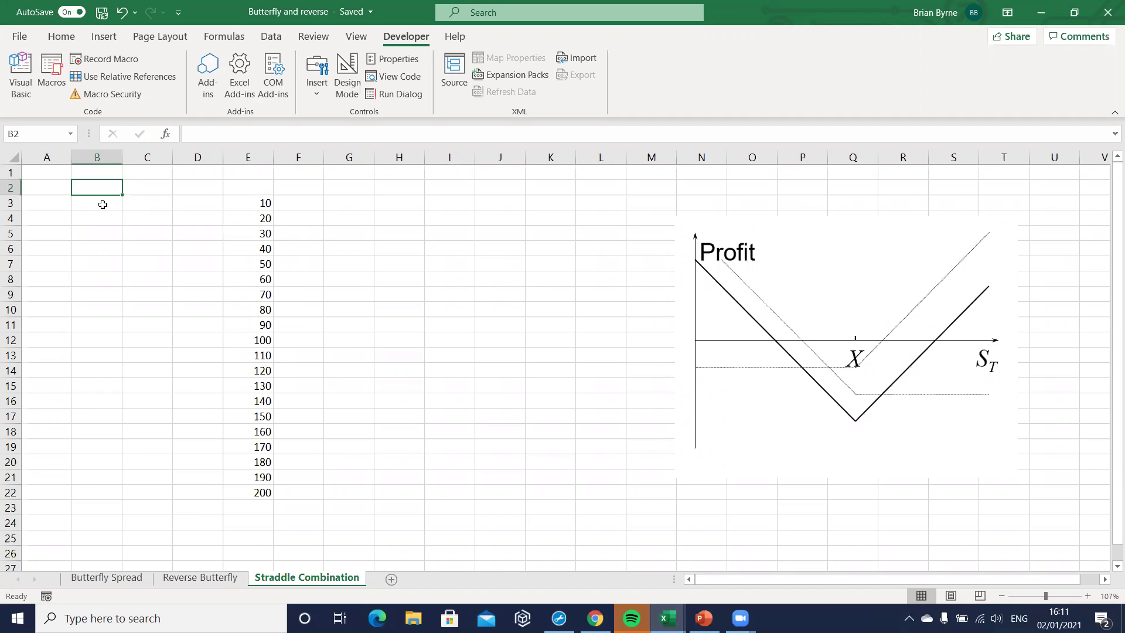
click(29, 82)
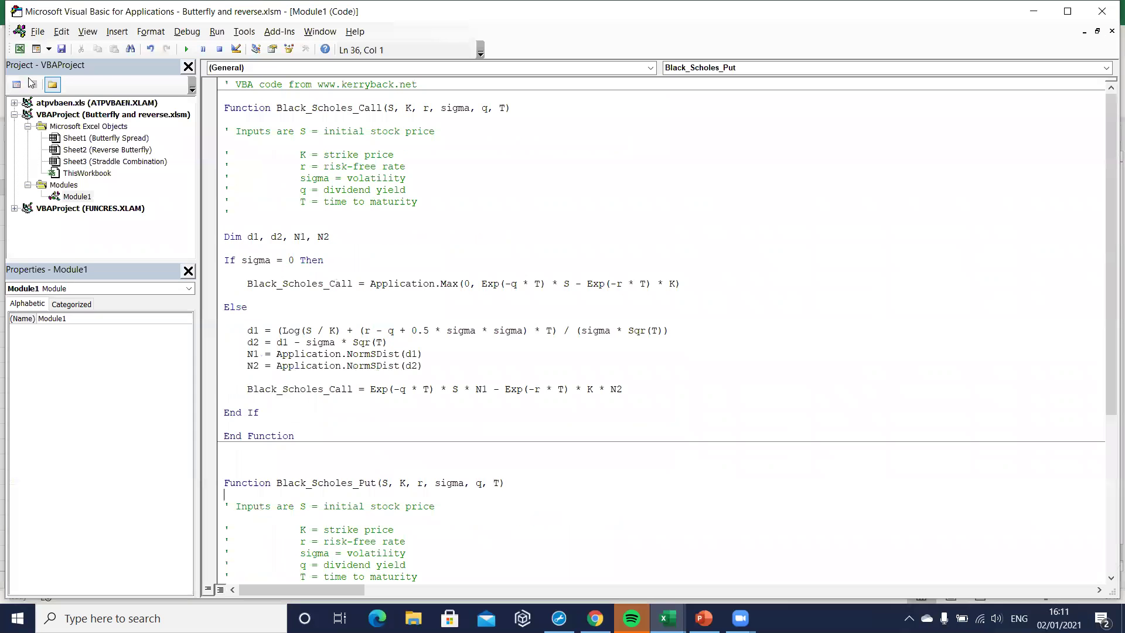
scroll(416, 259, down, 7)
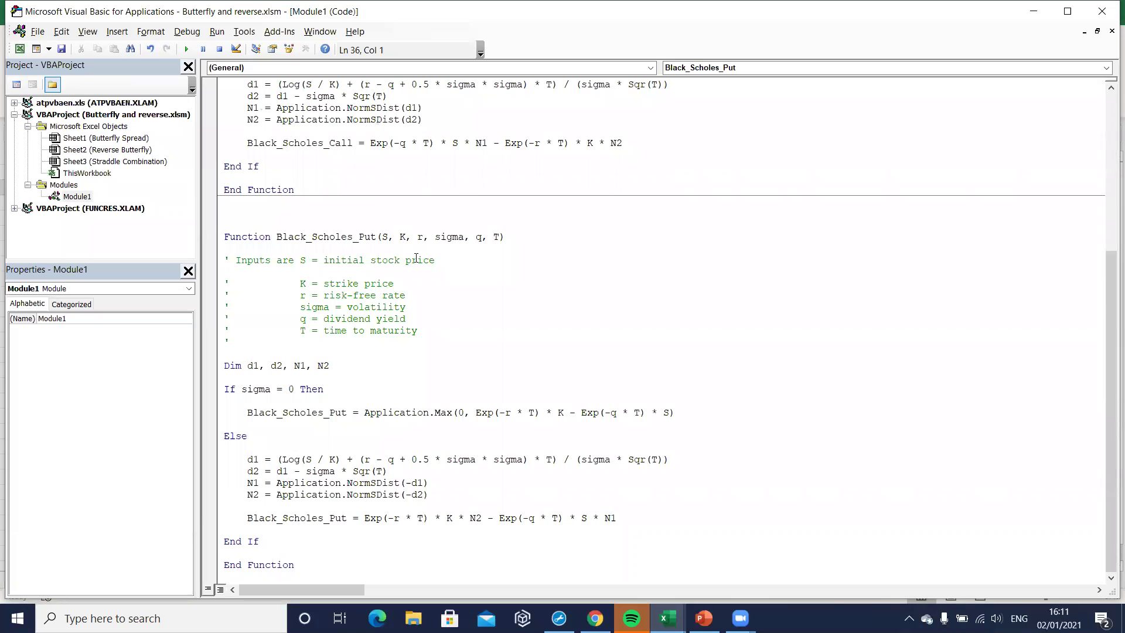
scroll(416, 258, up, 7)
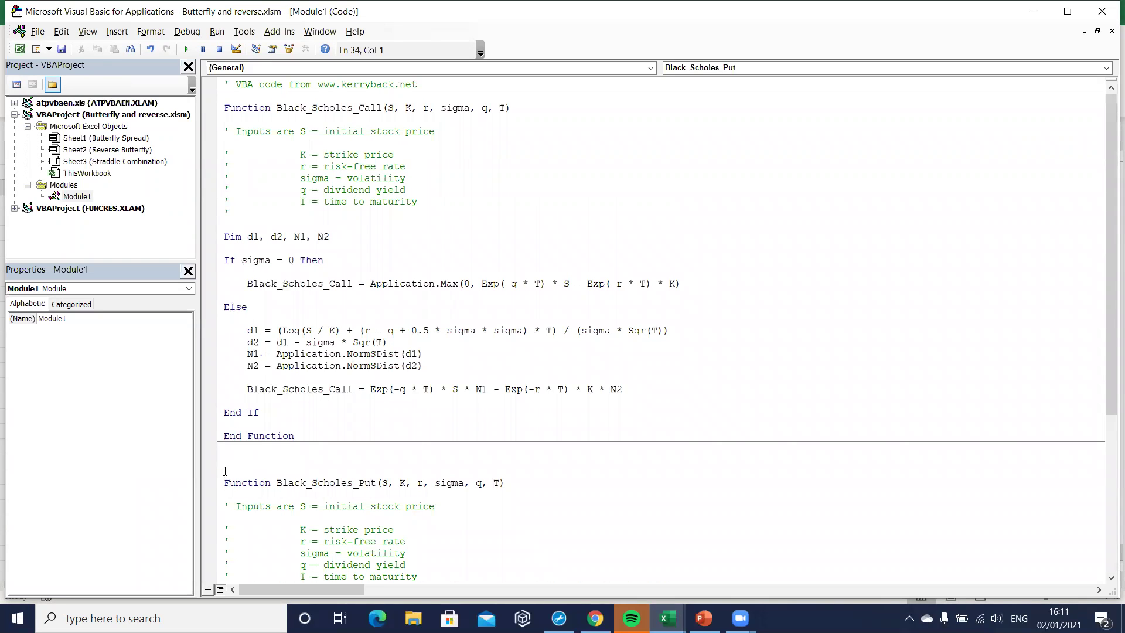
key(BackSpace)
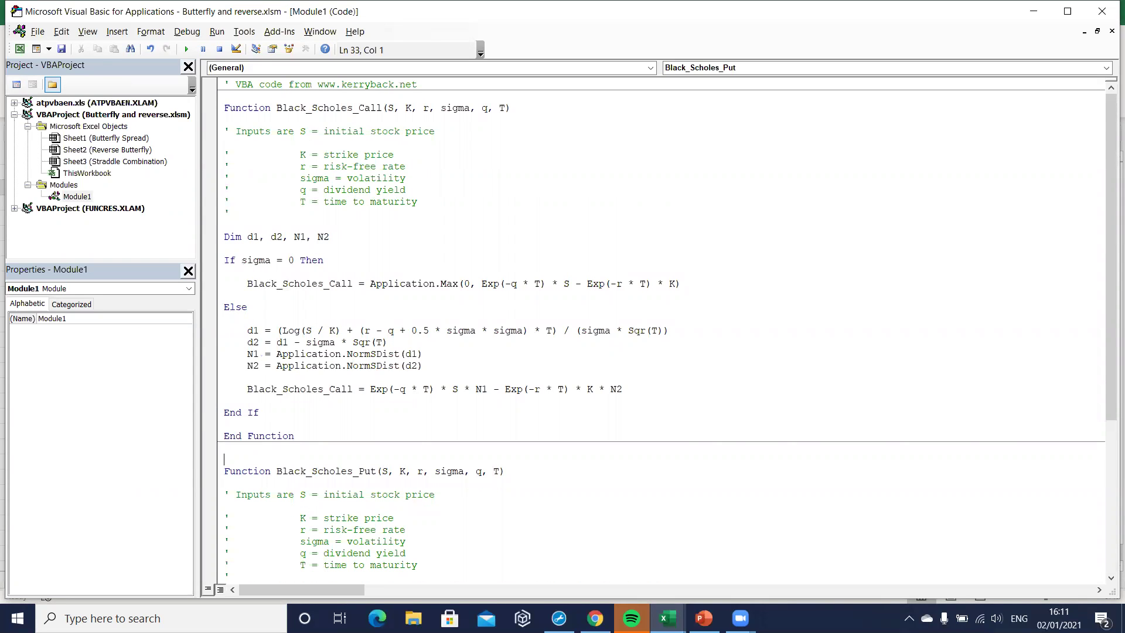
Return to the Excel sheet and select cell B2
click(19, 49)
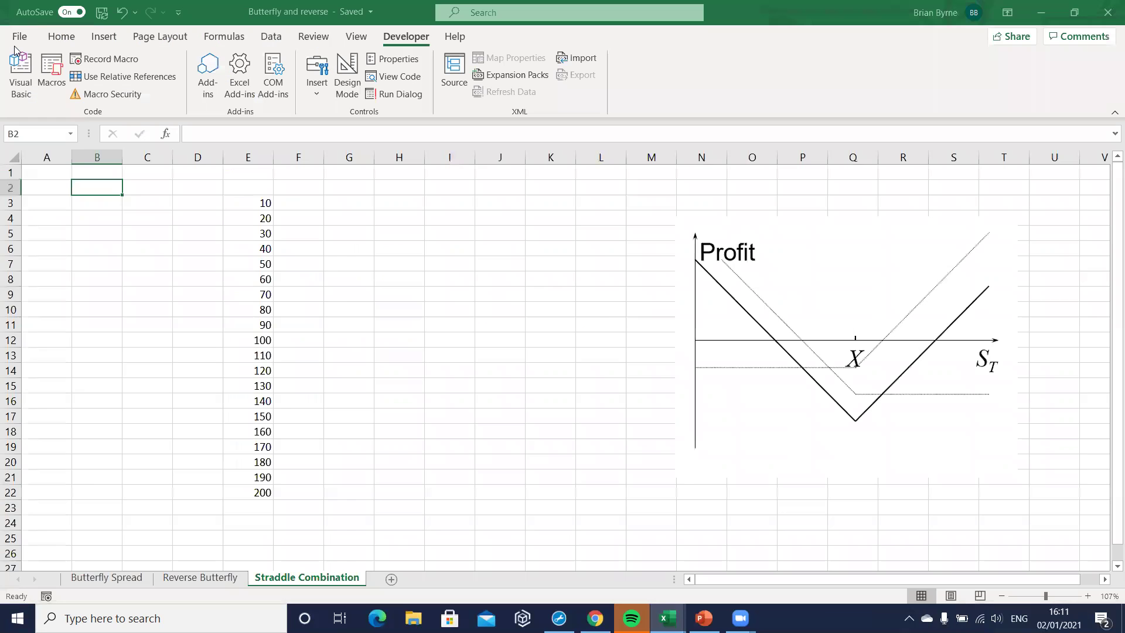
click(304, 189)
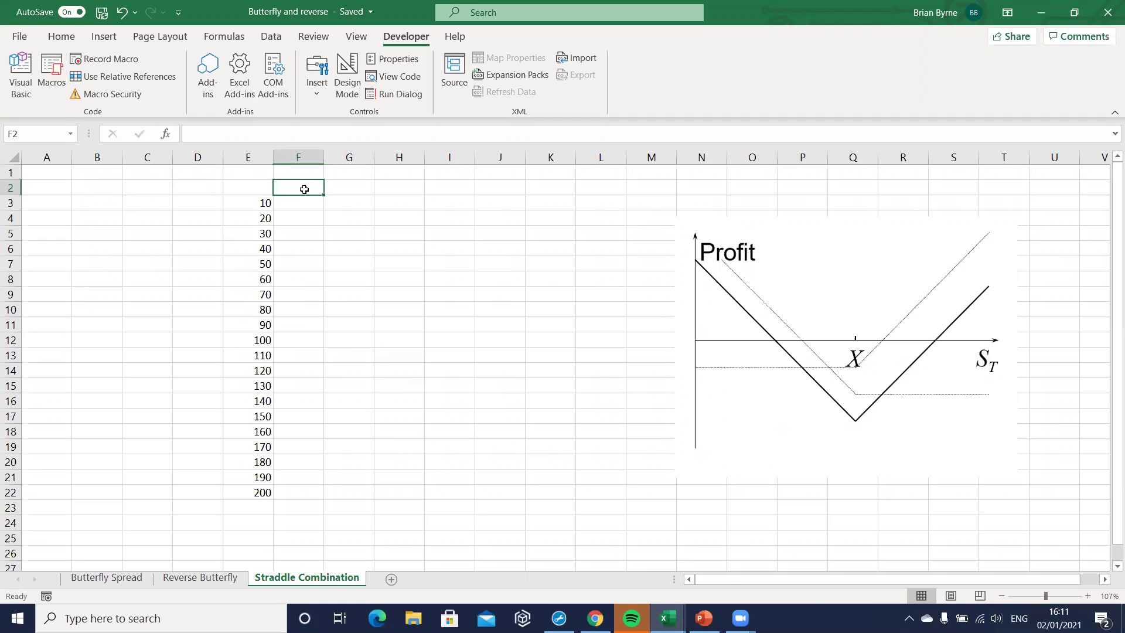
click(115, 191)
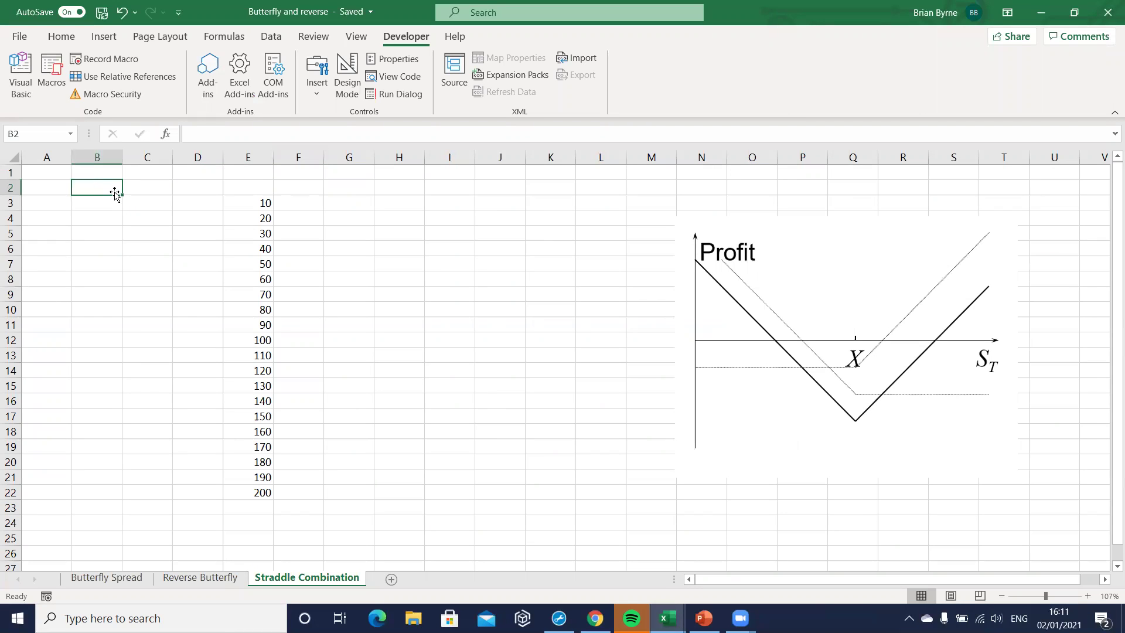
Copy the Black_Scholes_Call argument list S, K, r, sigma, q, T from Module1
click(28, 88)
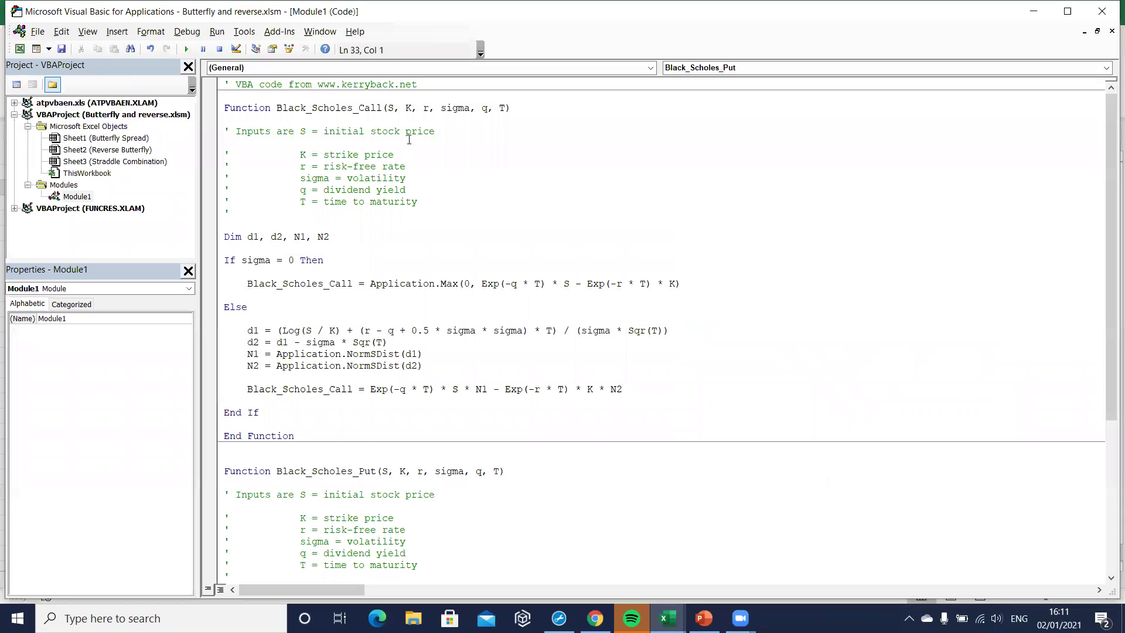
click(512, 109)
drag(504, 108, 390, 109)
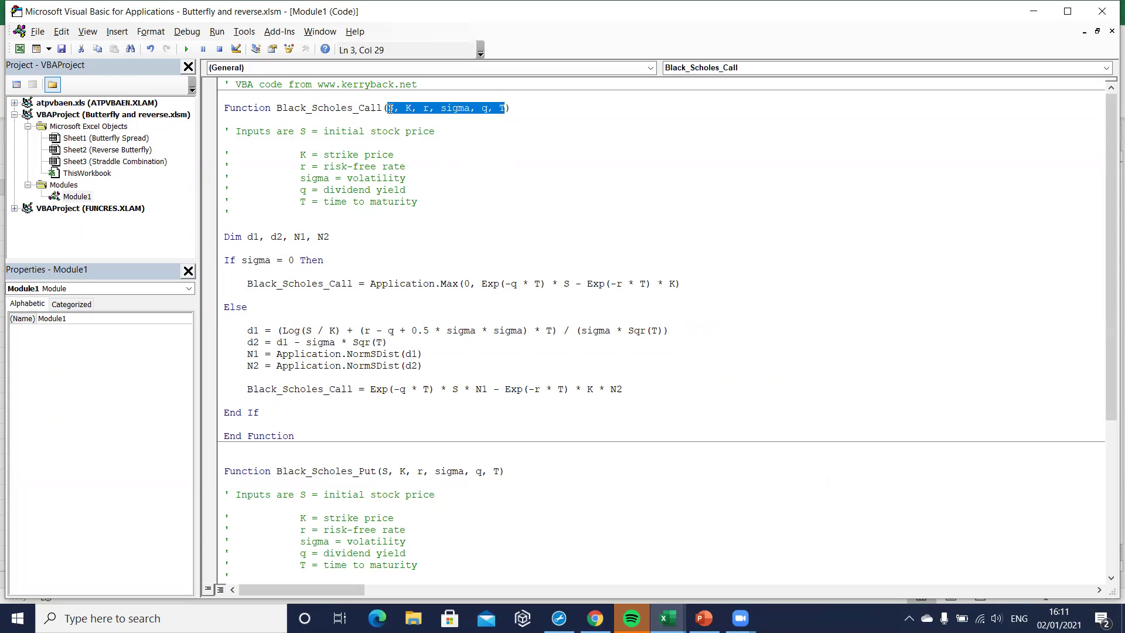
right_click(390, 112)
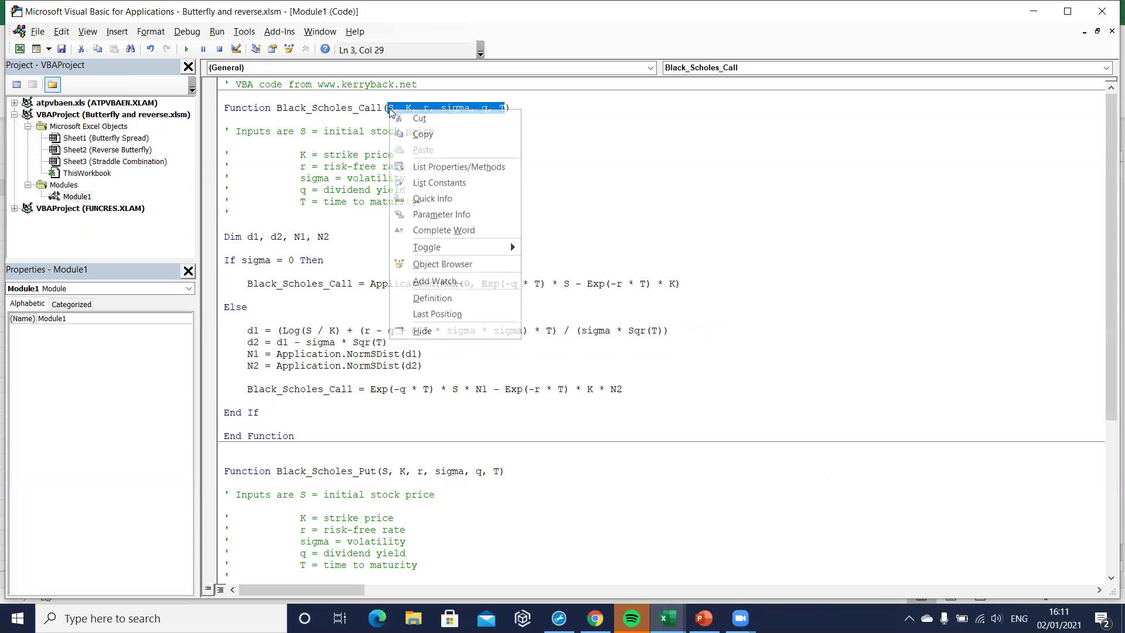
click(416, 133)
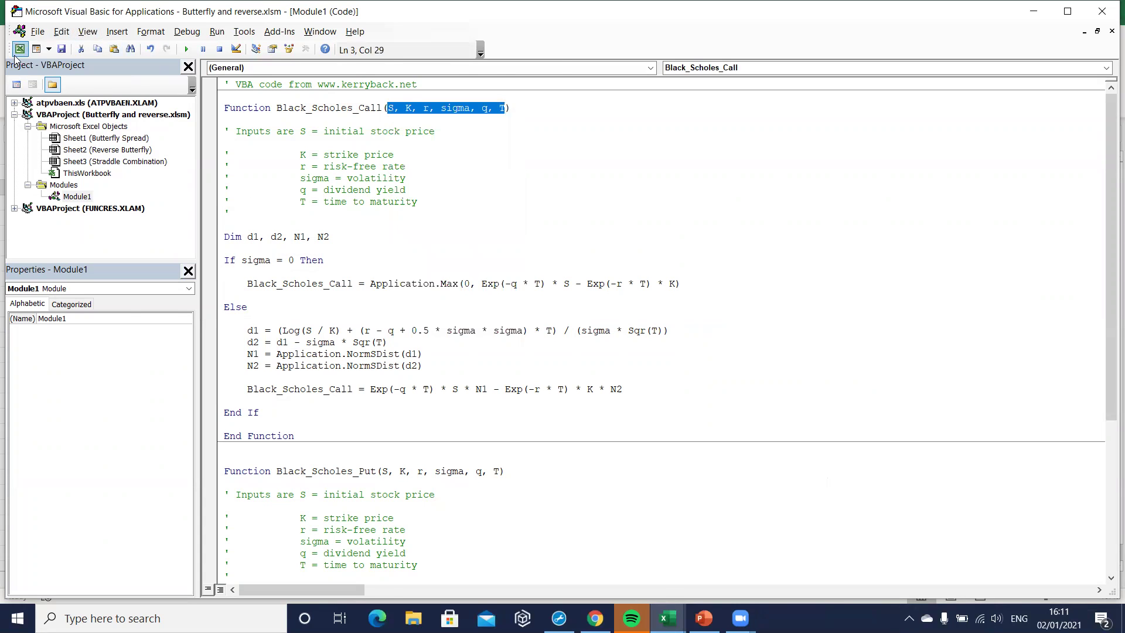
click(19, 49)
Paste the copied parameter list into cell A18
click(77, 175)
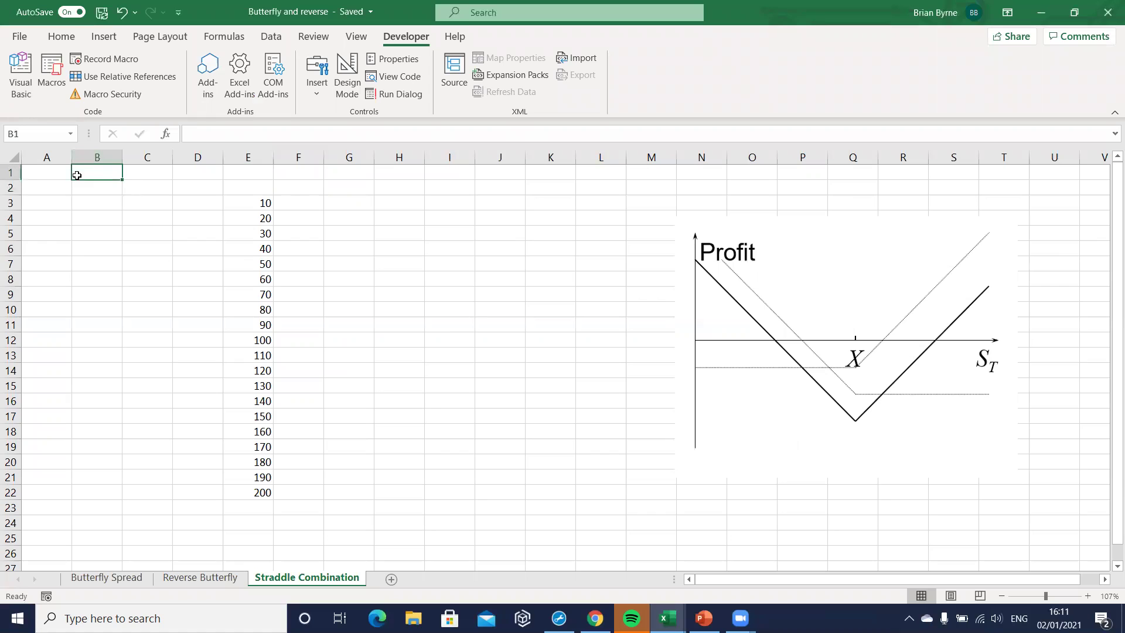
click(65, 426)
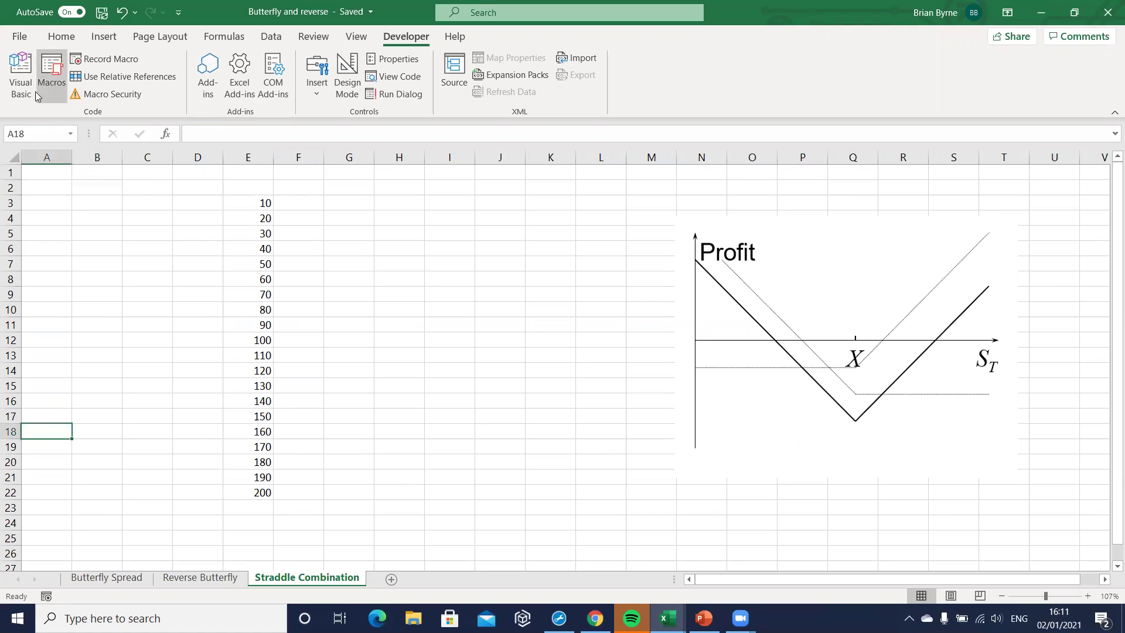
click(63, 37)
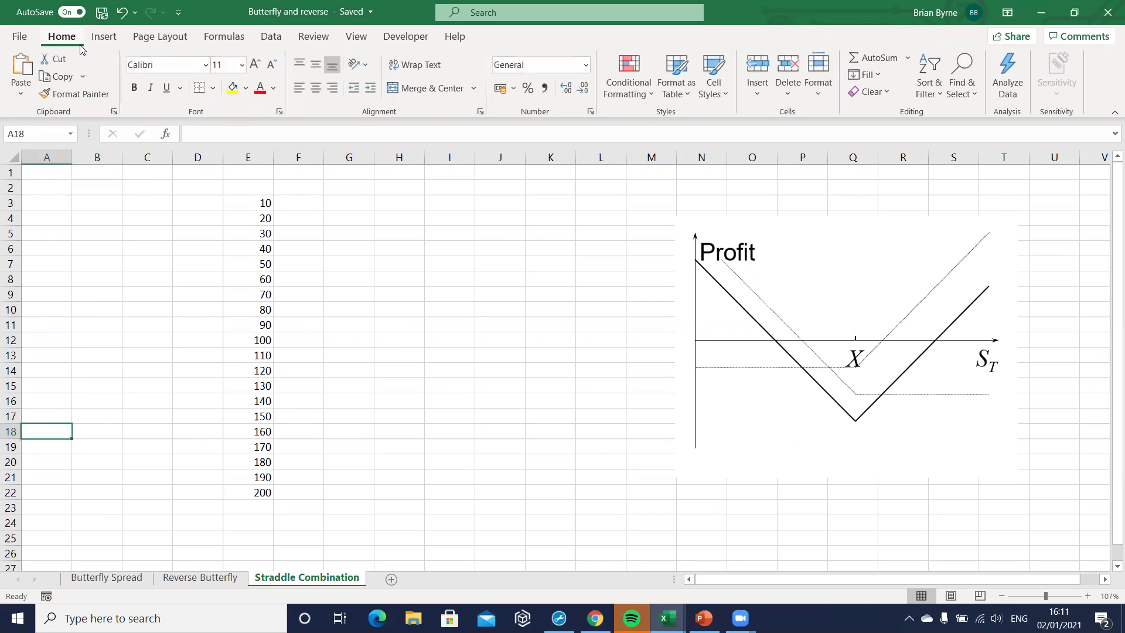
click(22, 69)
Enter the labels S, K, r, sigma, q and T down B3:B8
click(109, 277)
click(87, 202)
text(S)
key(Return)
text(K)
key(Return)
text(r)
key(Return)
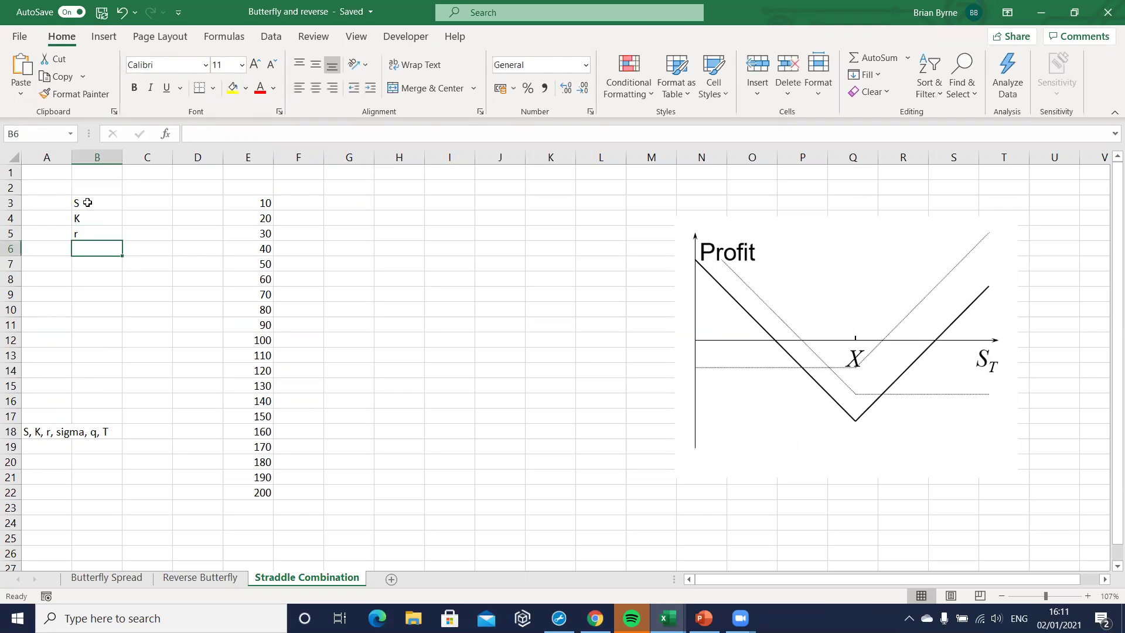
text(sigma)
key(Return)
text(q)
key(Return)
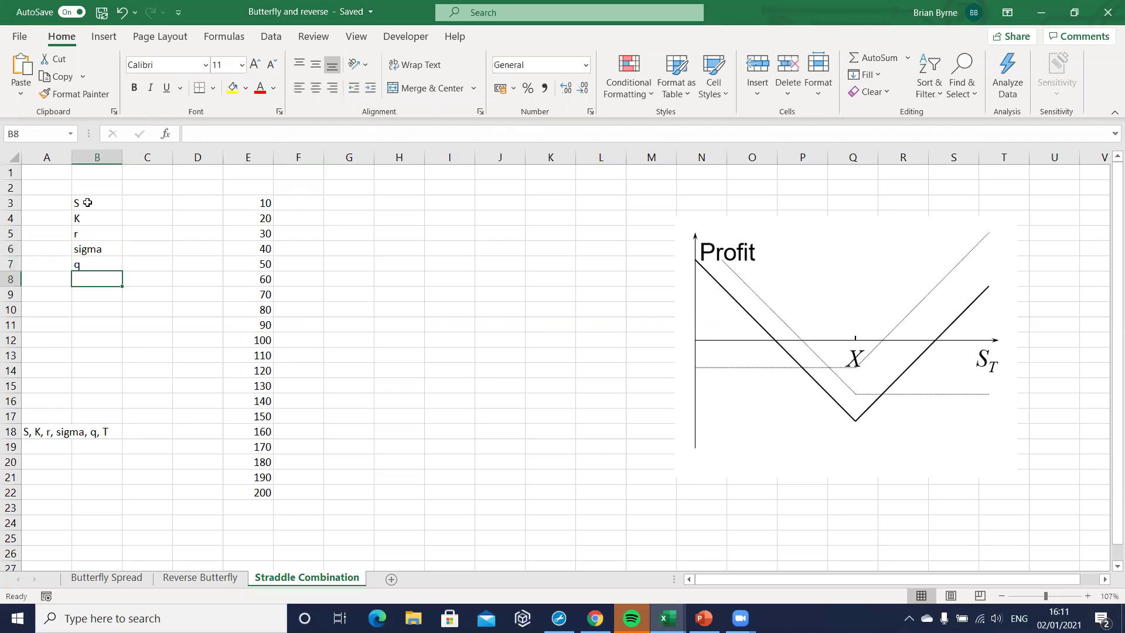
text(T)
key(Return)
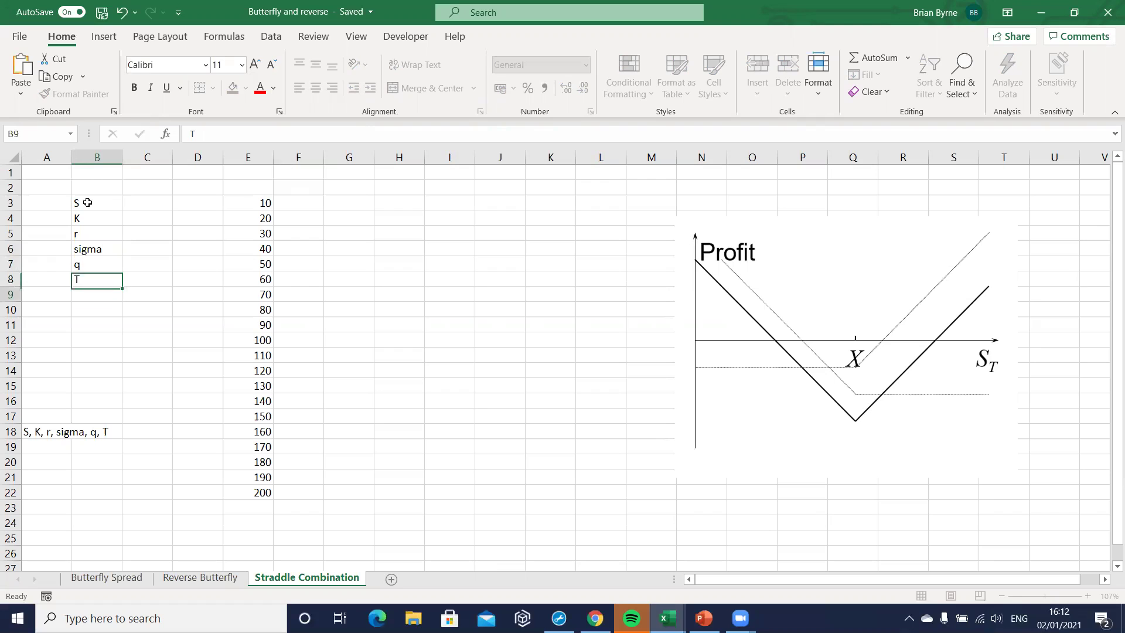
click(136, 311)
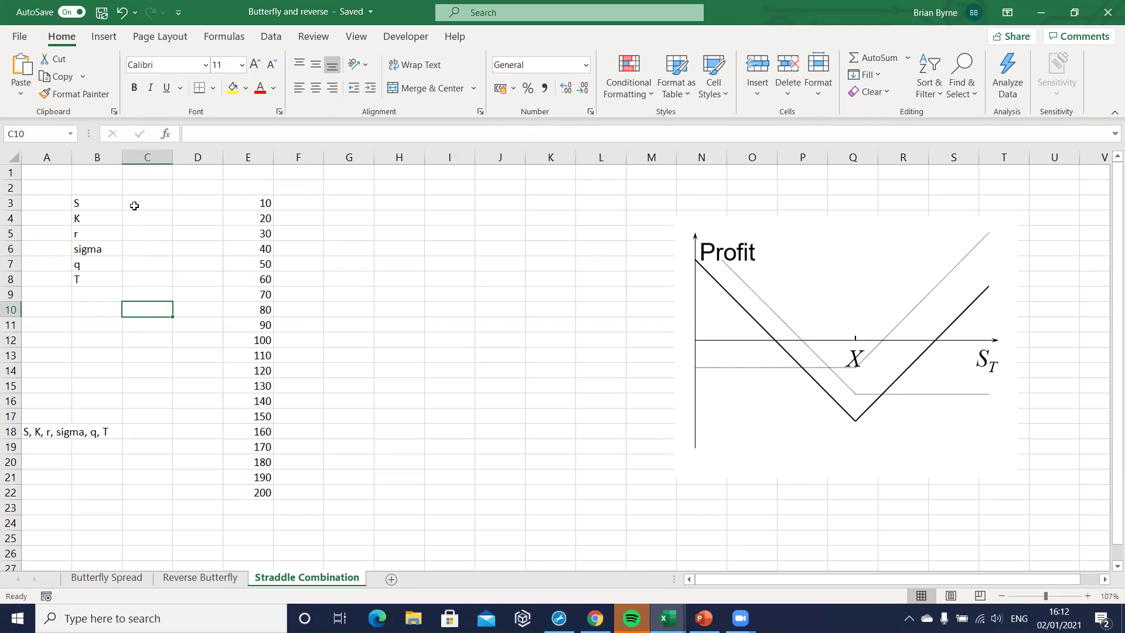
Enter the inputs 100, 100, 0.05, 0.2, 0 and 1 into C3:C8
click(140, 209)
text(100)
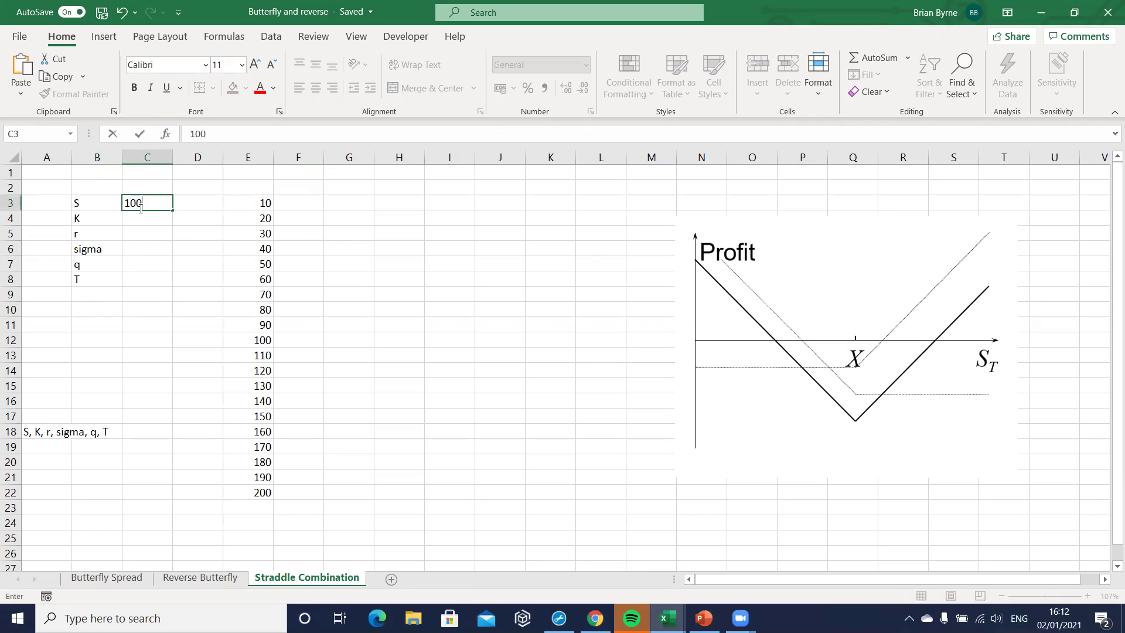
key(Return)
text(100)
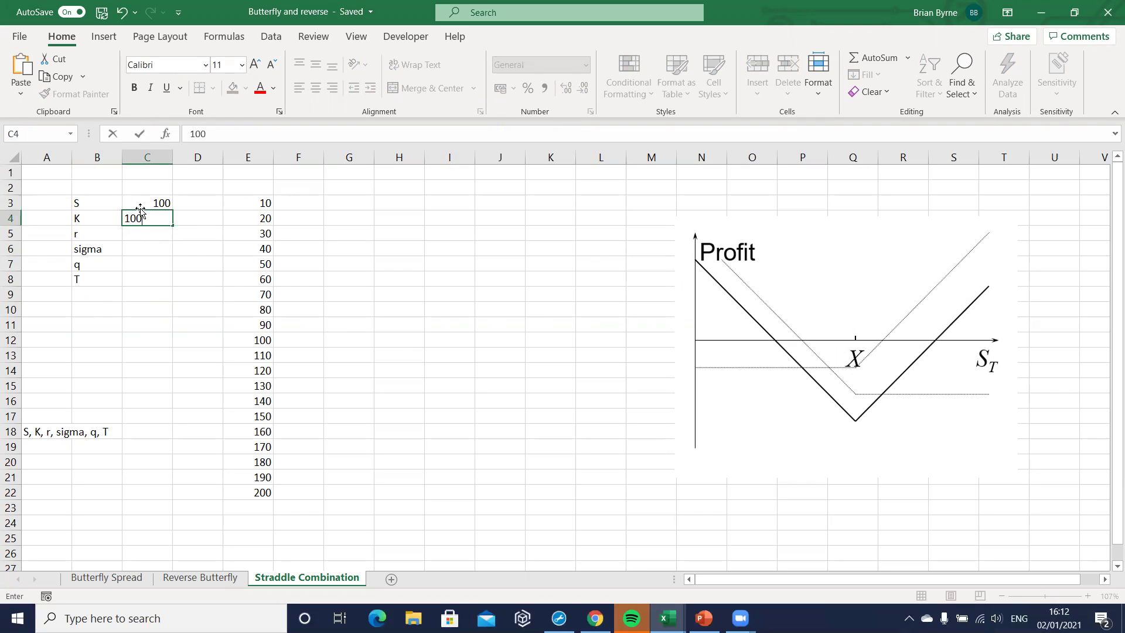
key(Return)
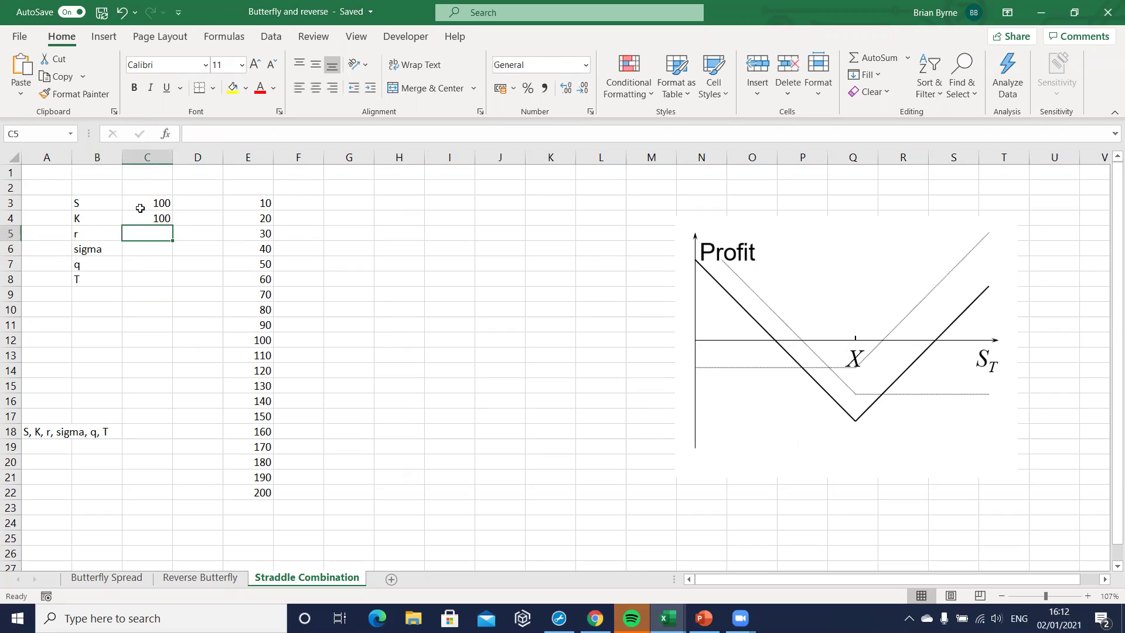
text(0.05)
key(Return)
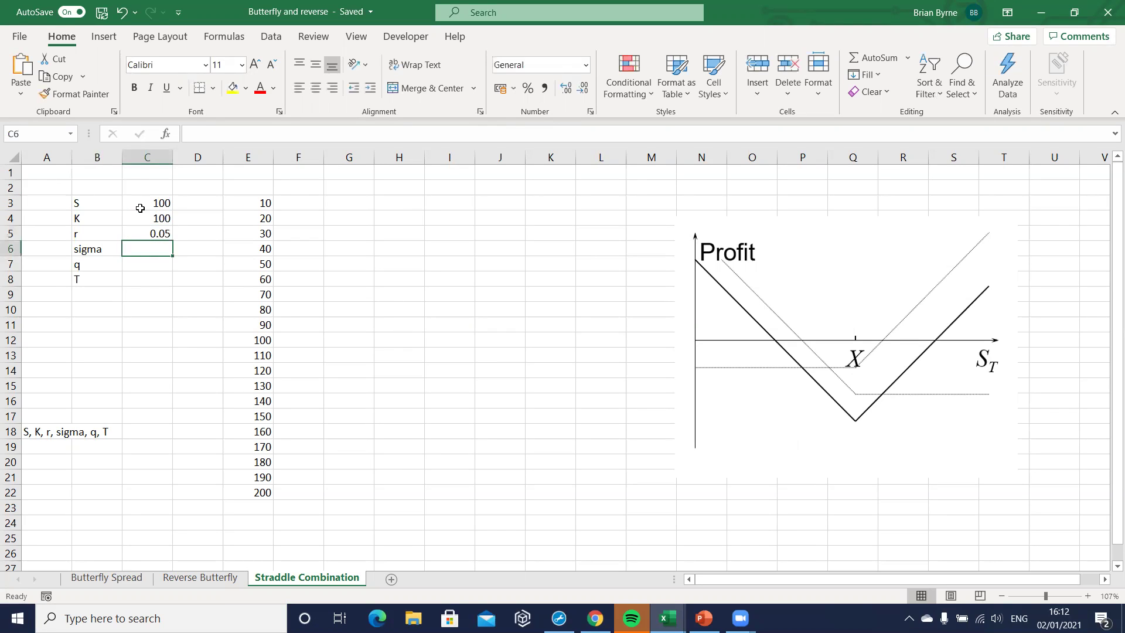
text(0.2)
key(Return)
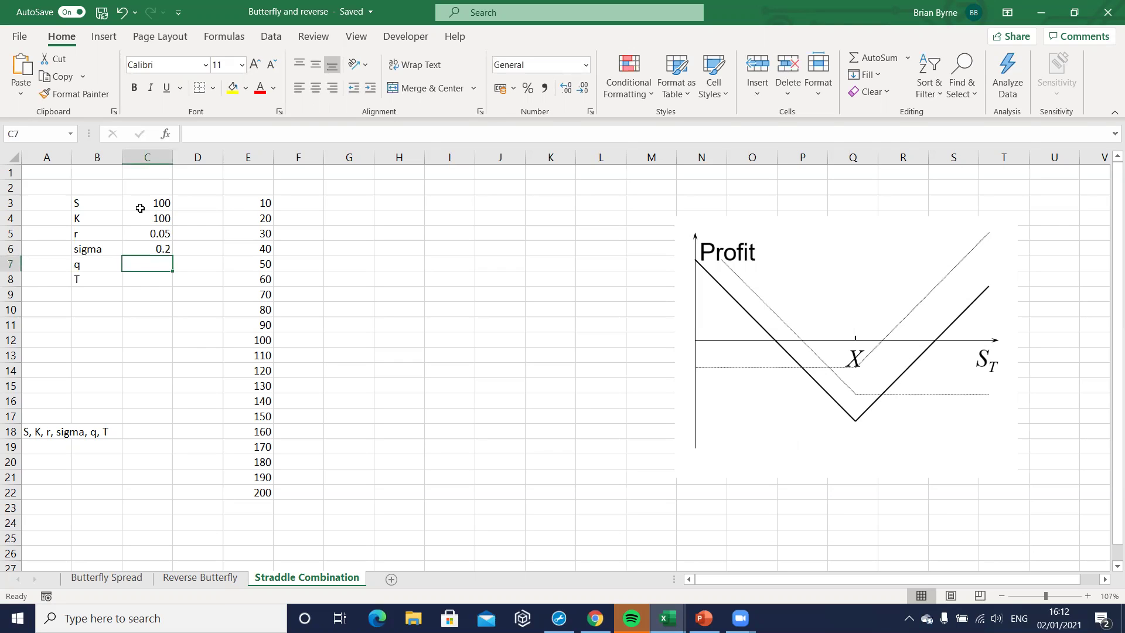
text(0)
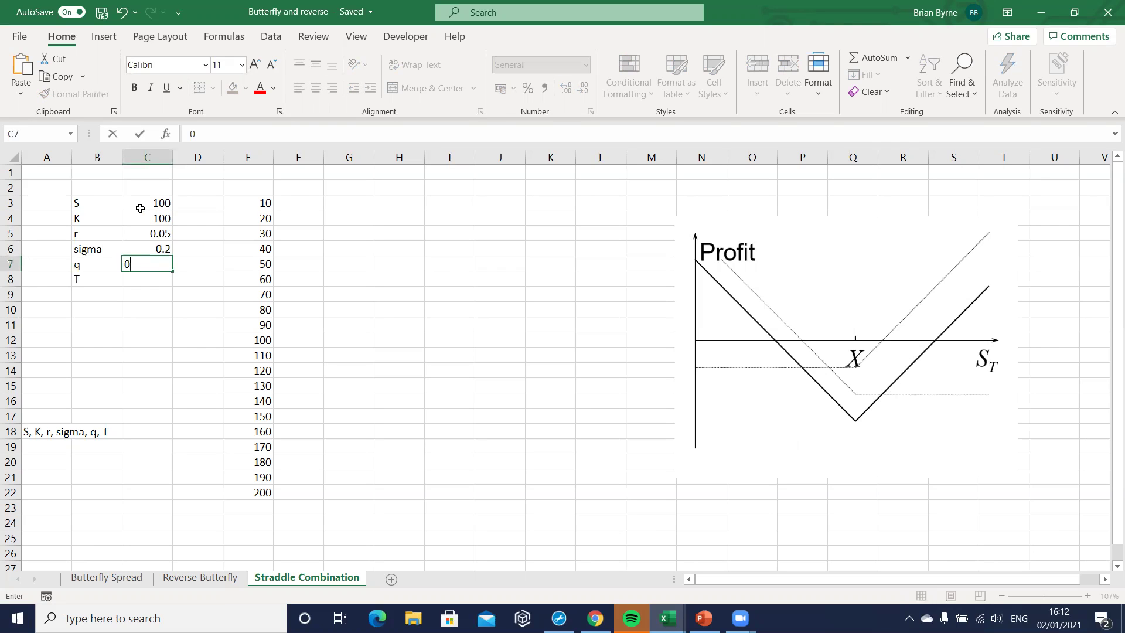
key(Return)
text(1)
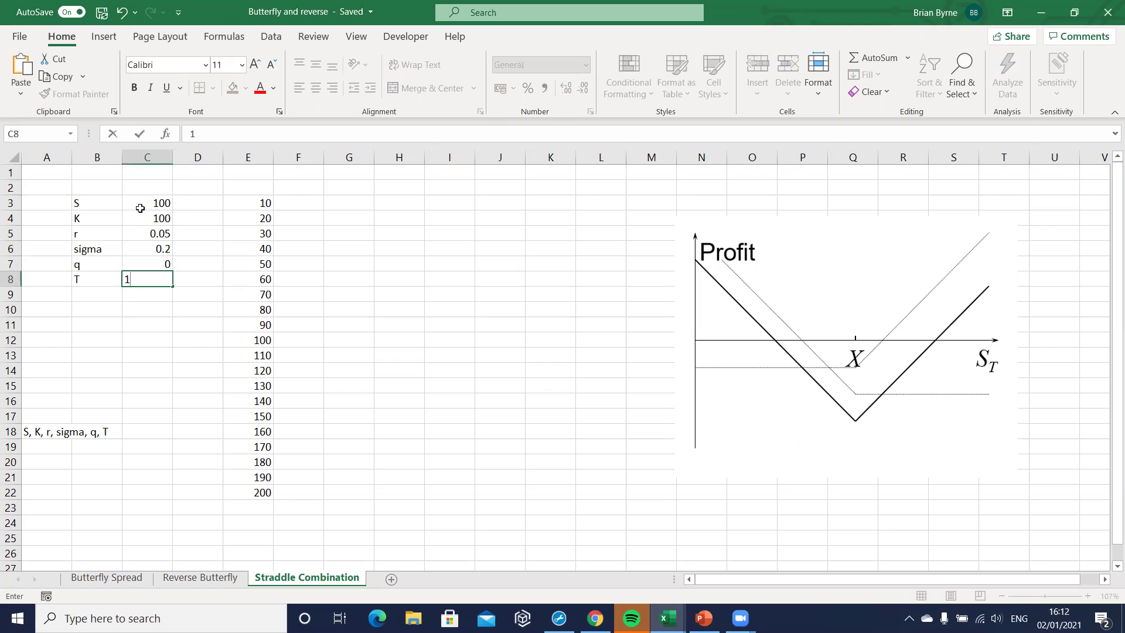
key(Return)
key(Return)
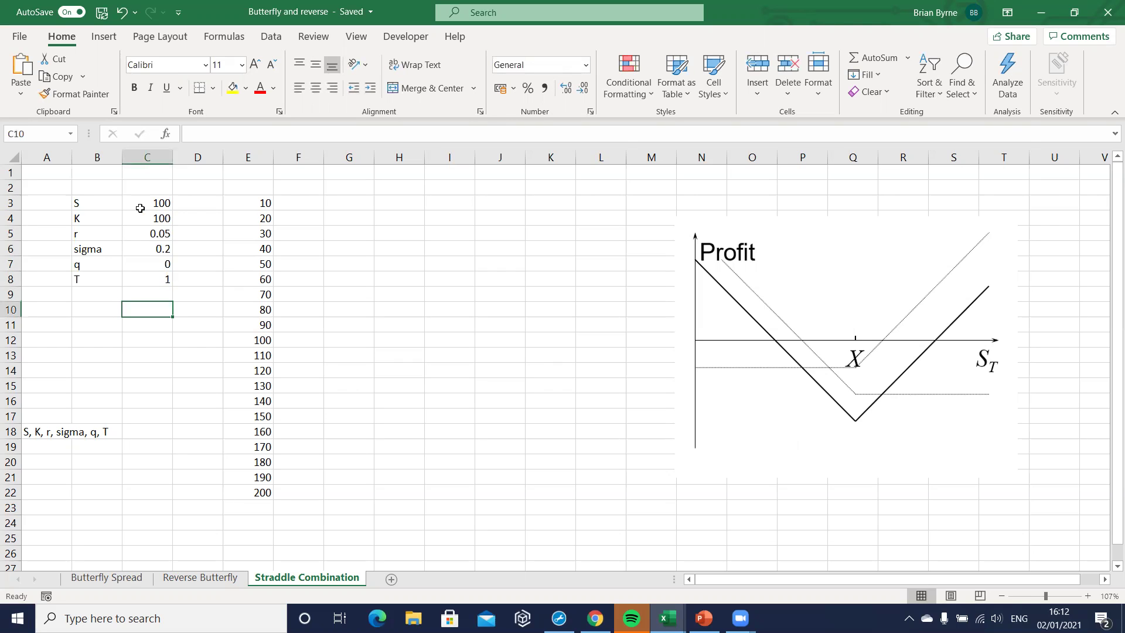
click(213, 154)
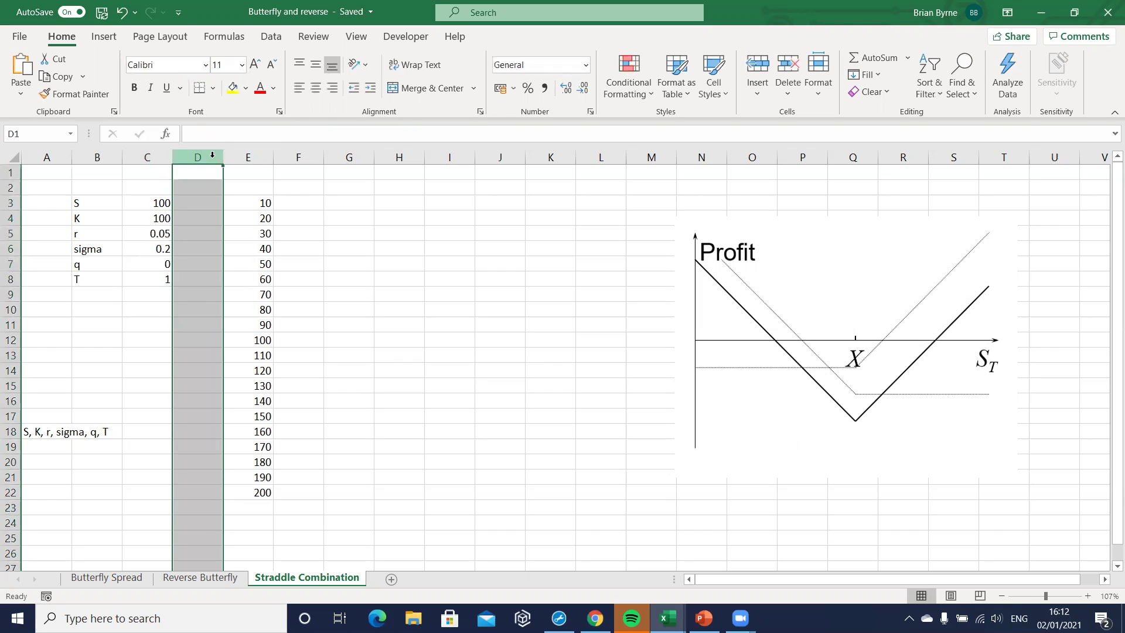
right_click(213, 155)
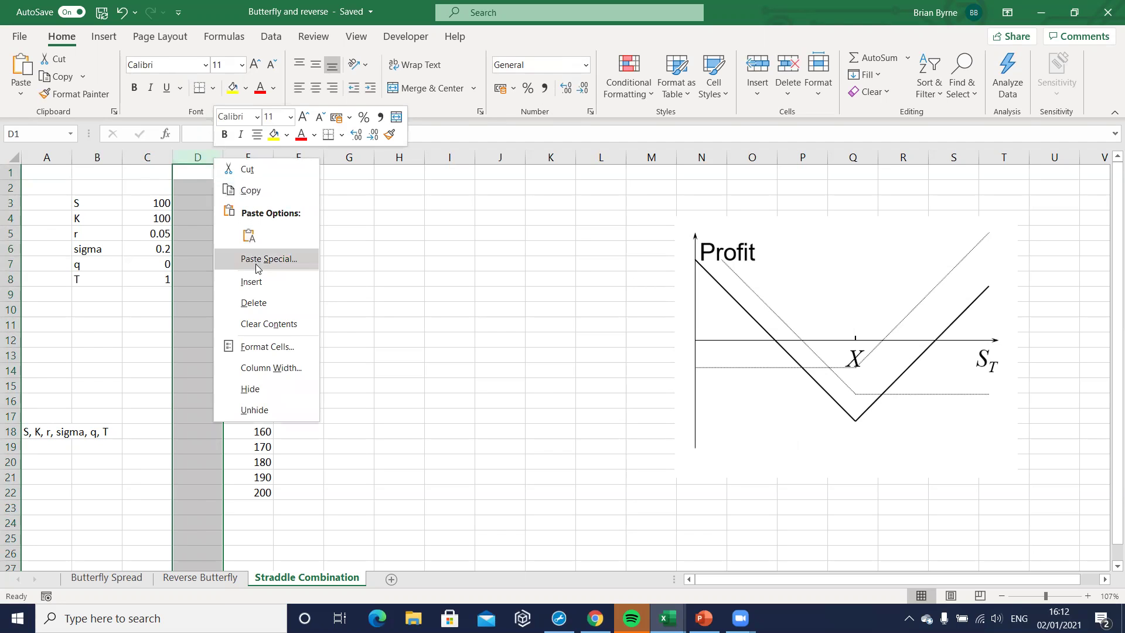
Insert a blank column D and start a Black_Scholes_Call formula in C10
click(251, 282)
click(194, 324)
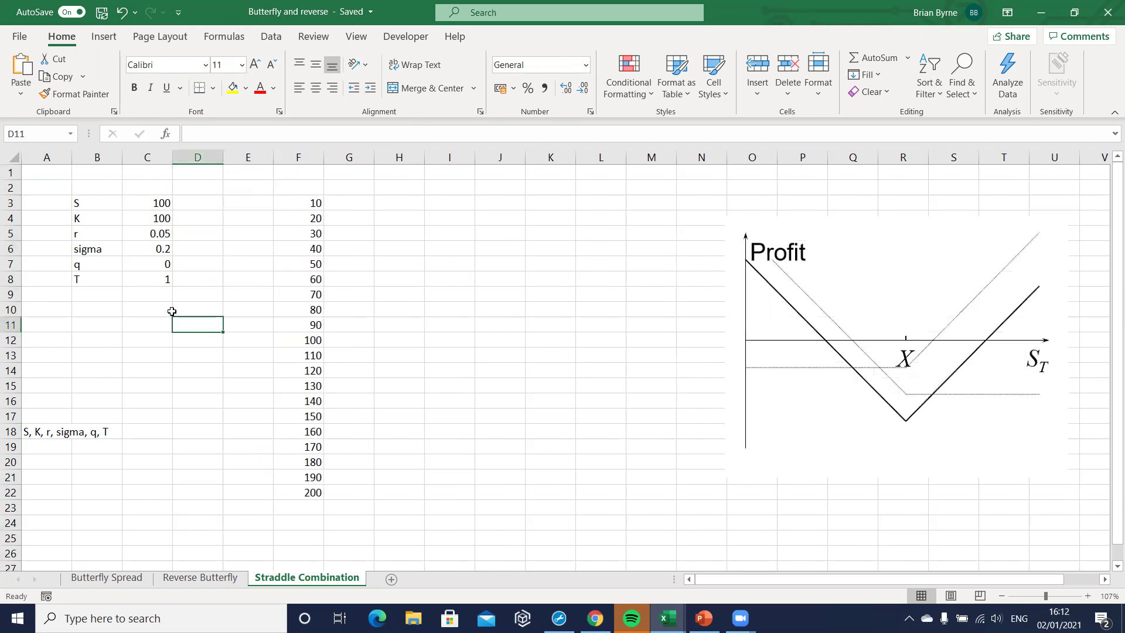
click(150, 315)
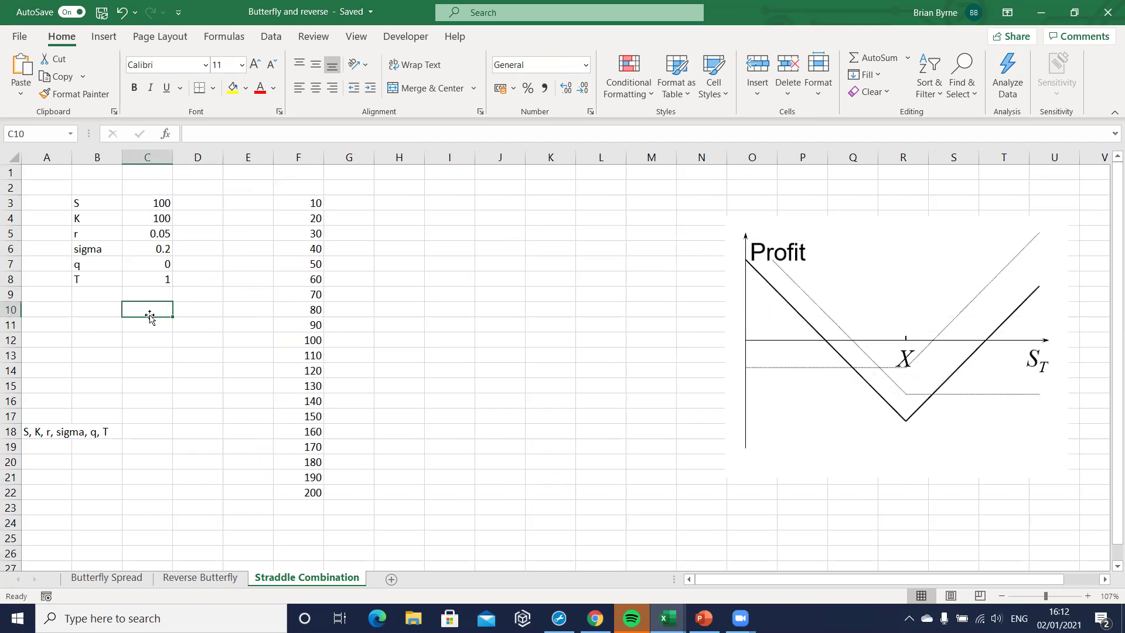
text(=c)
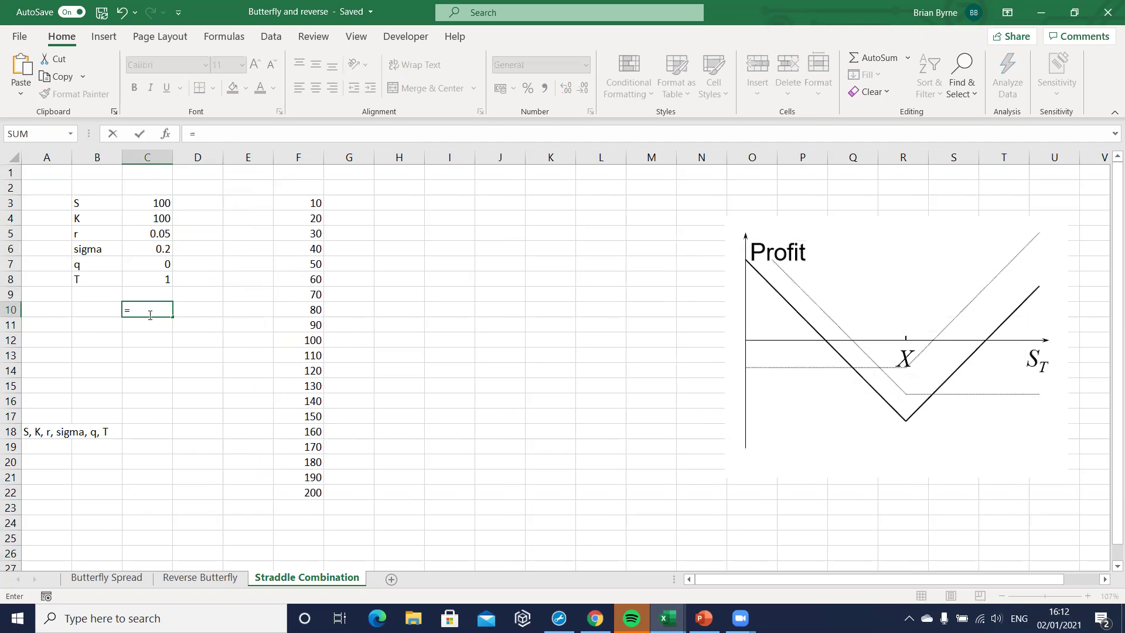
key(BackSpace)
text(bl)
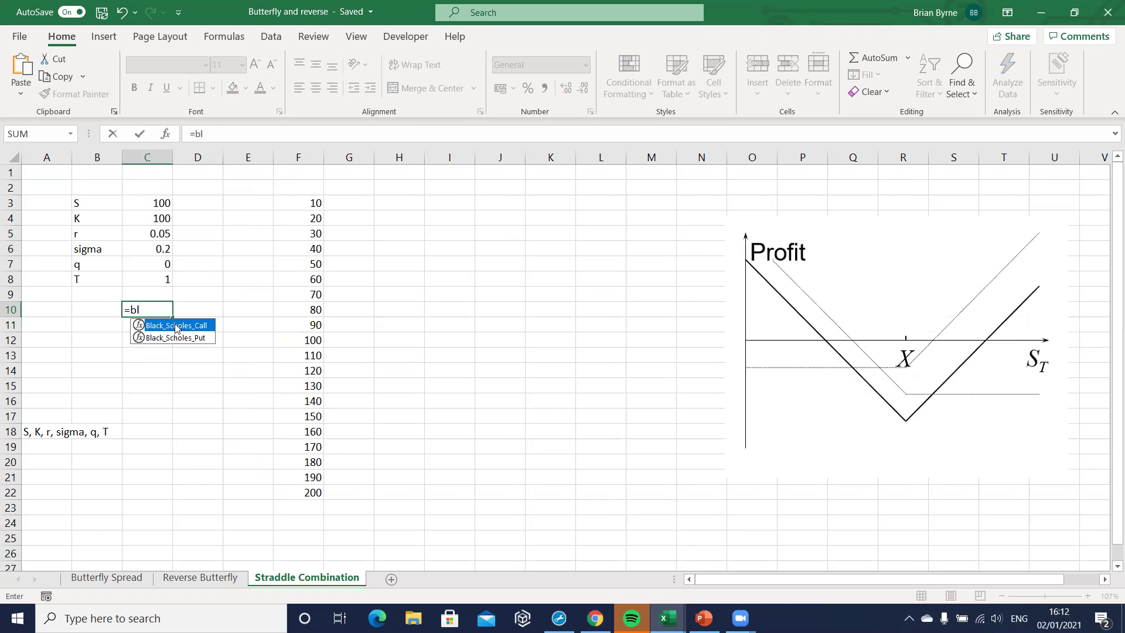
double_click(176, 325)
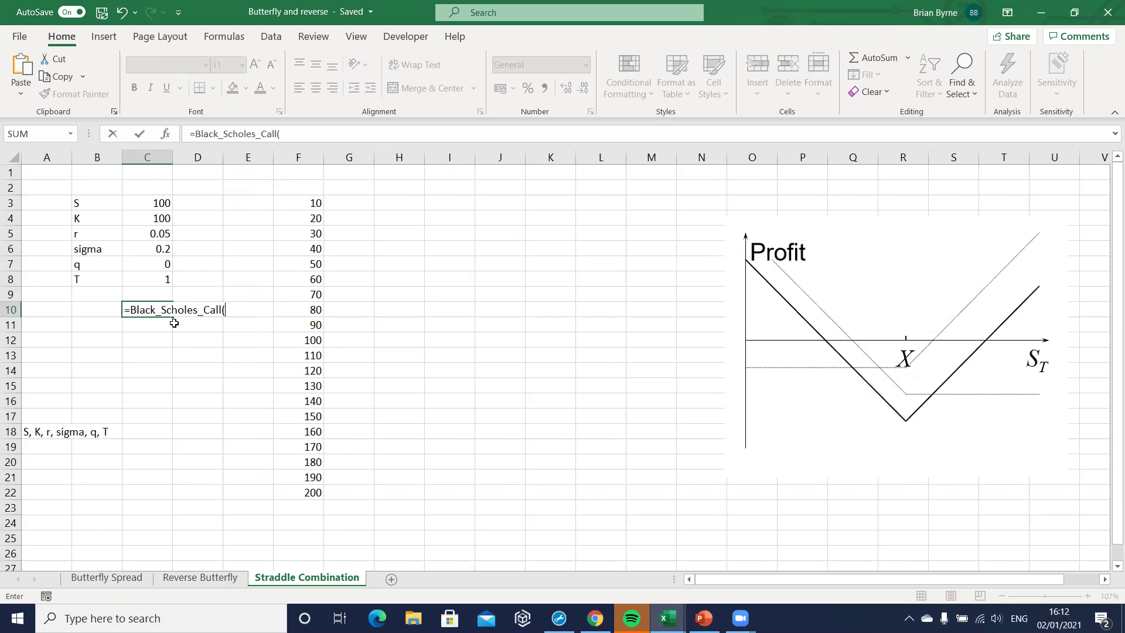
Set the Black_Scholes_Call arguments to C3 through C8, so C10 returns 10.4506
click(166, 135)
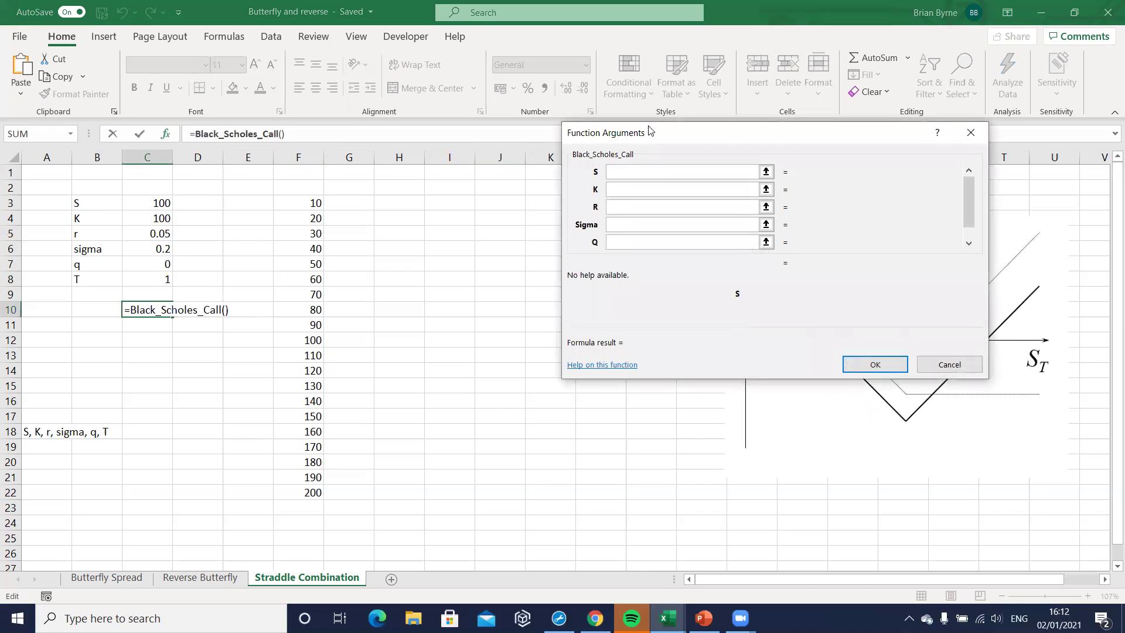
drag(643, 134, 345, 153)
click(158, 201)
click(306, 209)
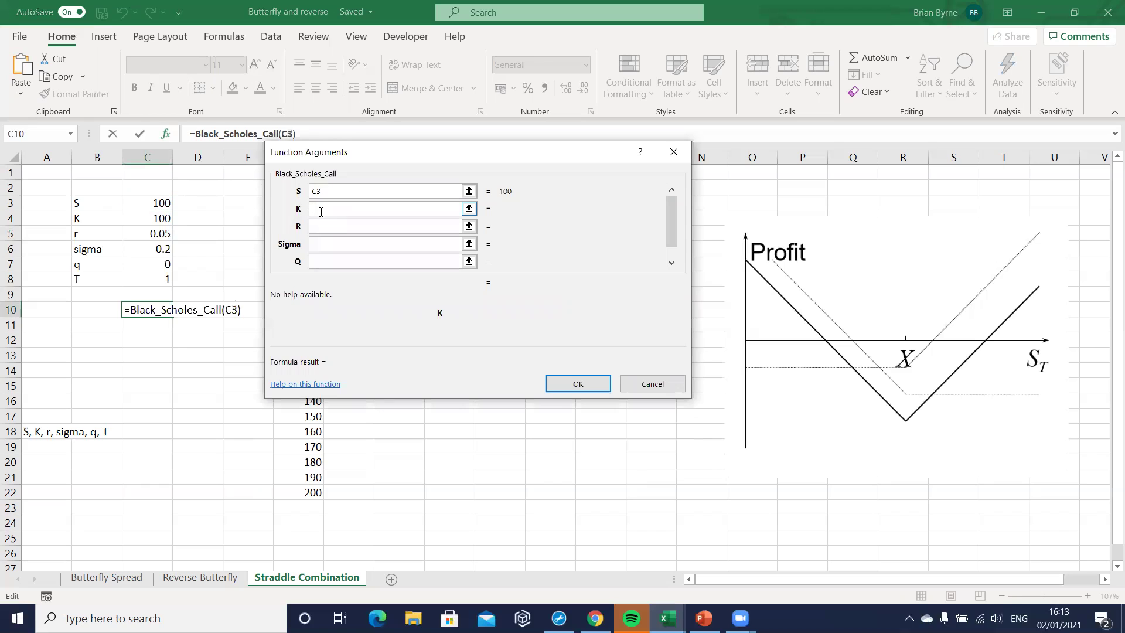
click(147, 219)
key(Tab)
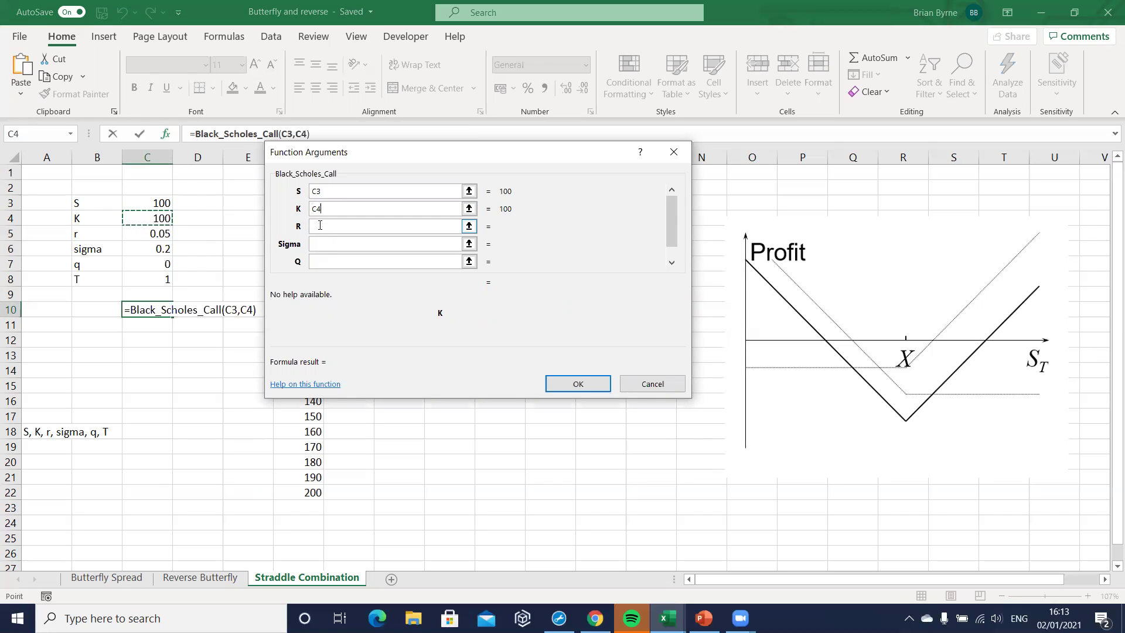
click(152, 236)
click(323, 246)
click(152, 252)
key(Tab)
click(146, 261)
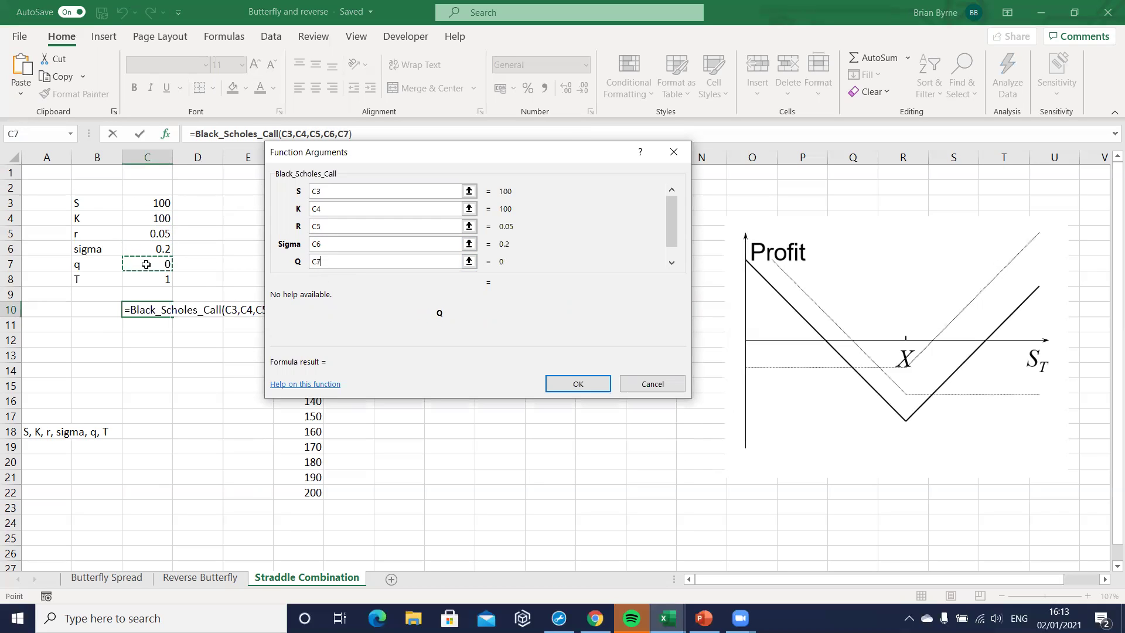
click(671, 263)
click(324, 262)
click(153, 279)
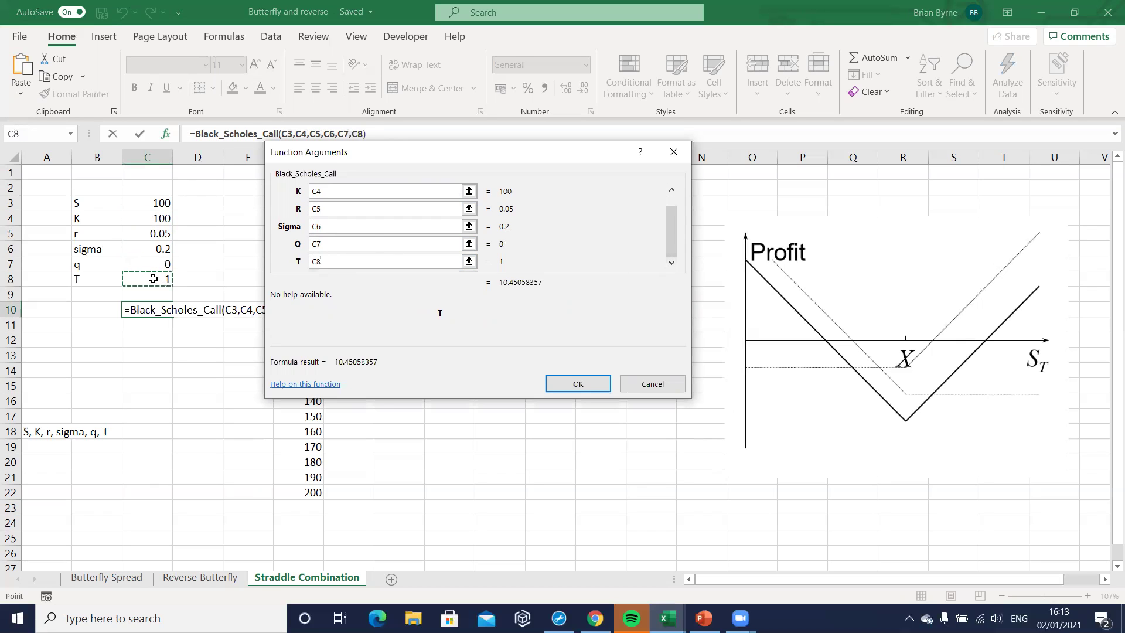
click(576, 384)
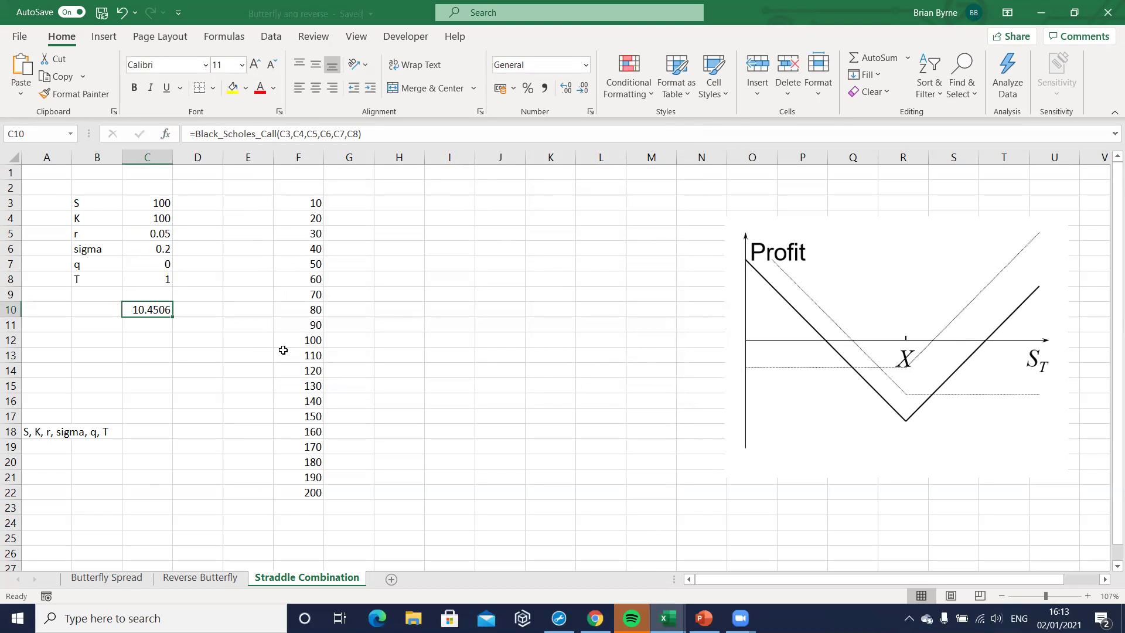
click(132, 323)
Link D3 to C3 with =C3 and copy the formula down to D8
drag(158, 201, 165, 273)
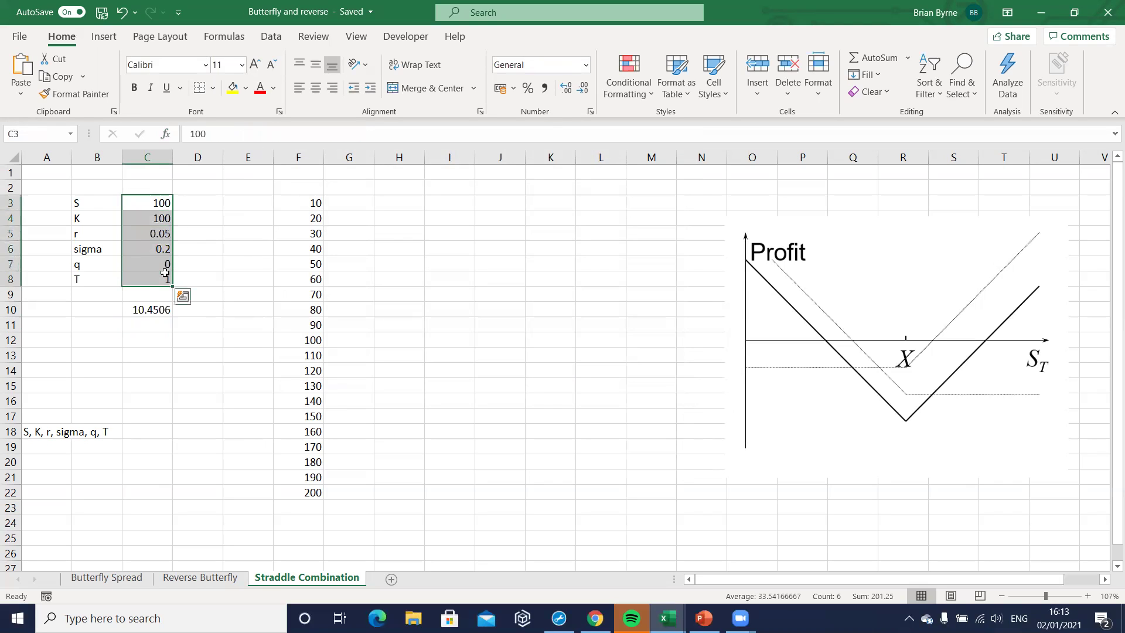
click(195, 200)
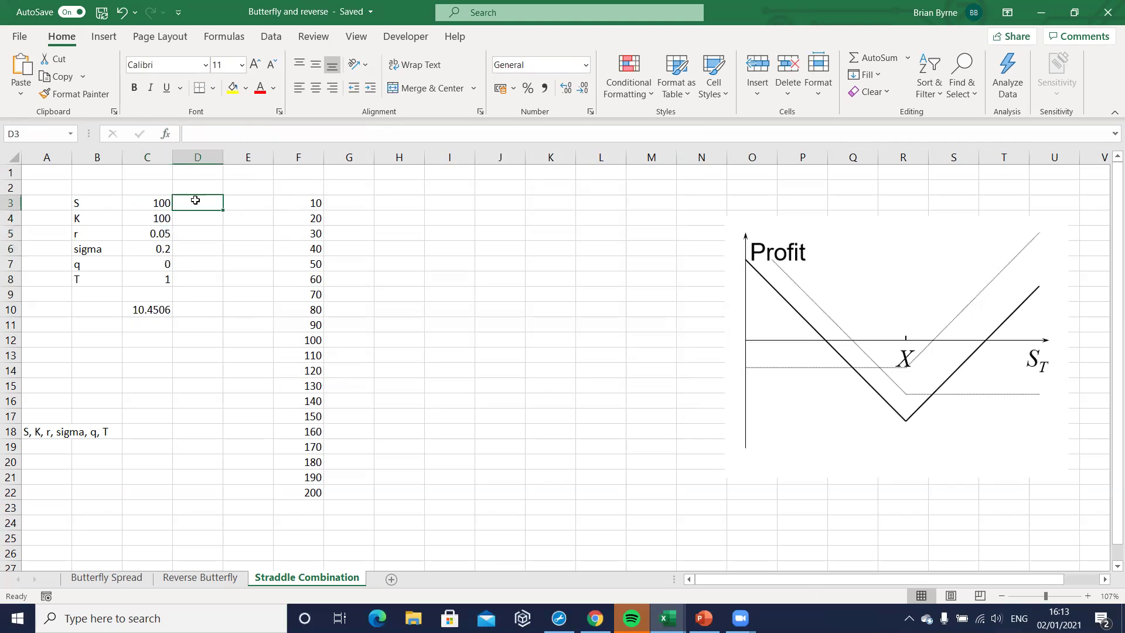
text(=)
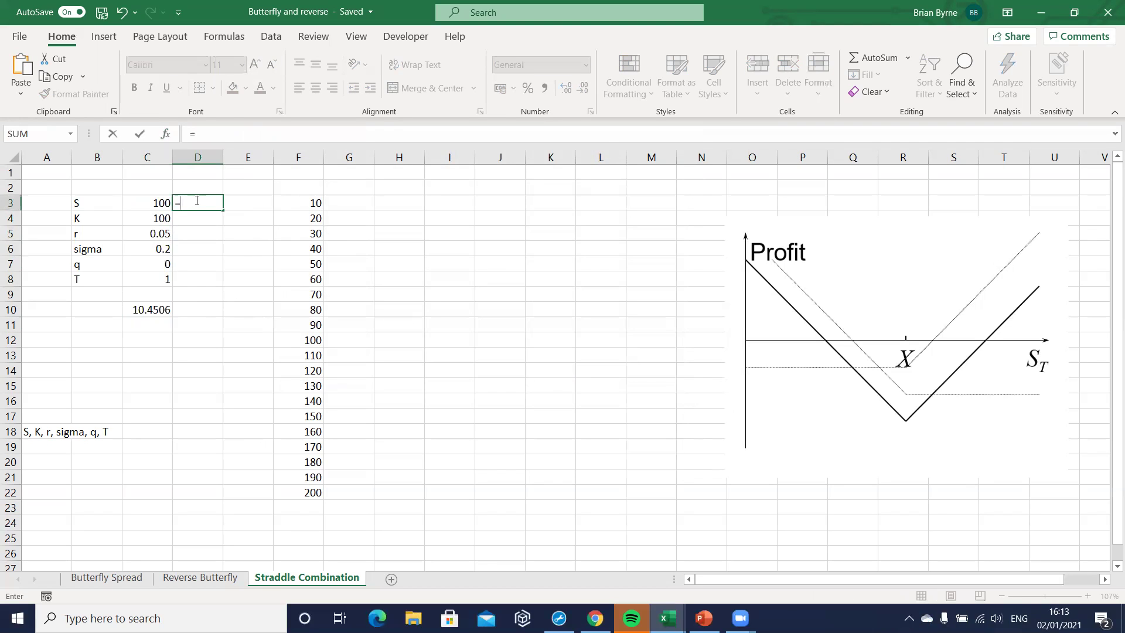
click(157, 204)
key(Return)
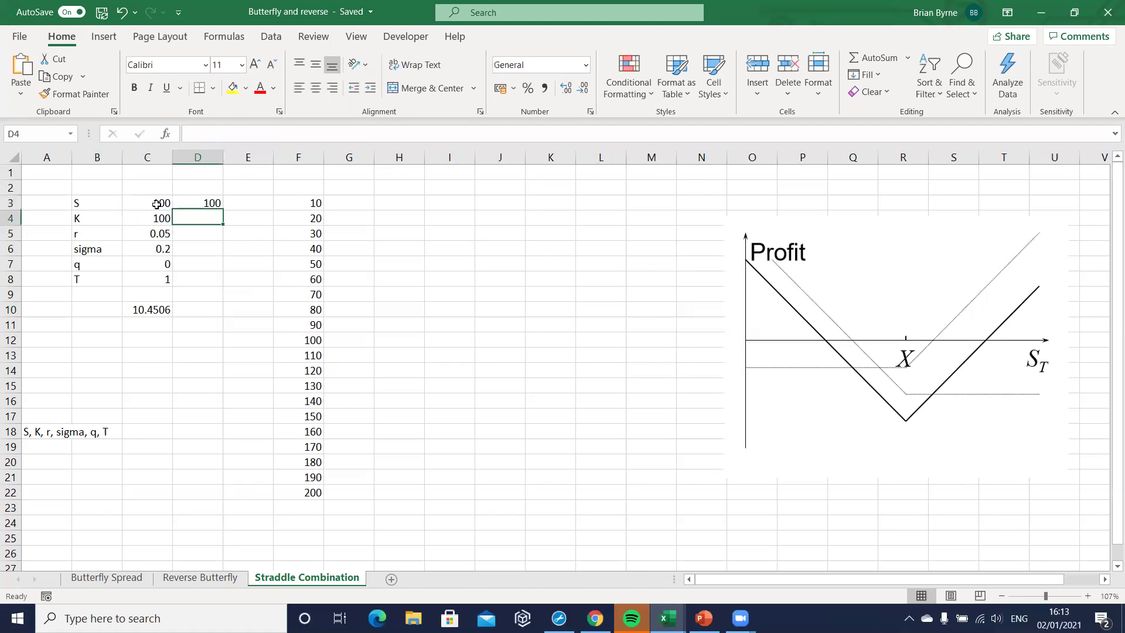
click(210, 204)
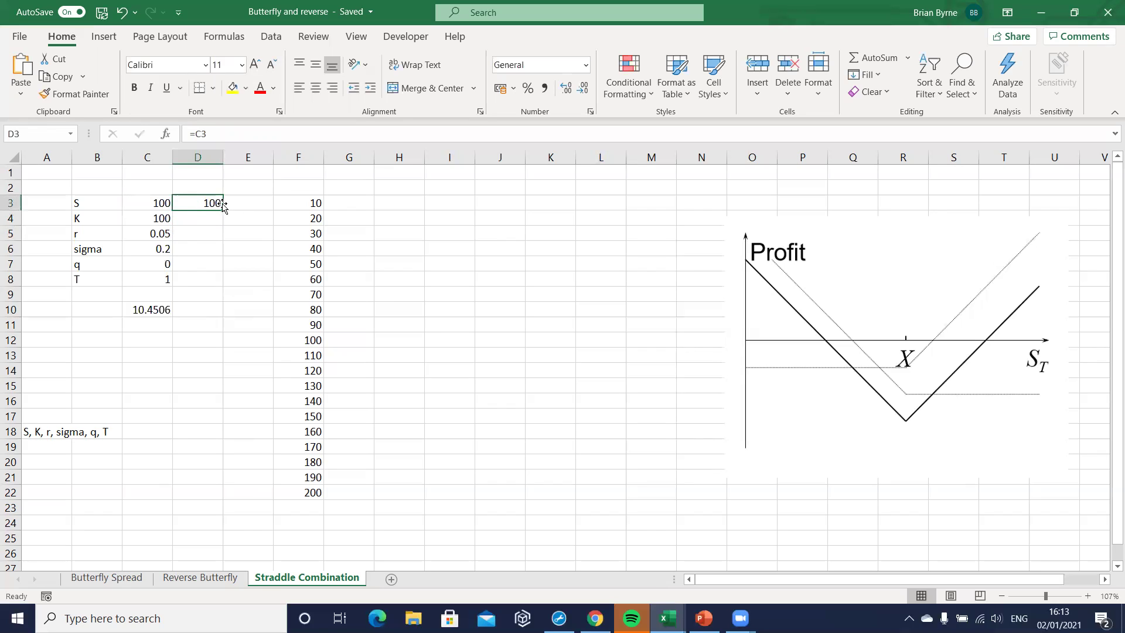
drag(222, 210, 222, 284)
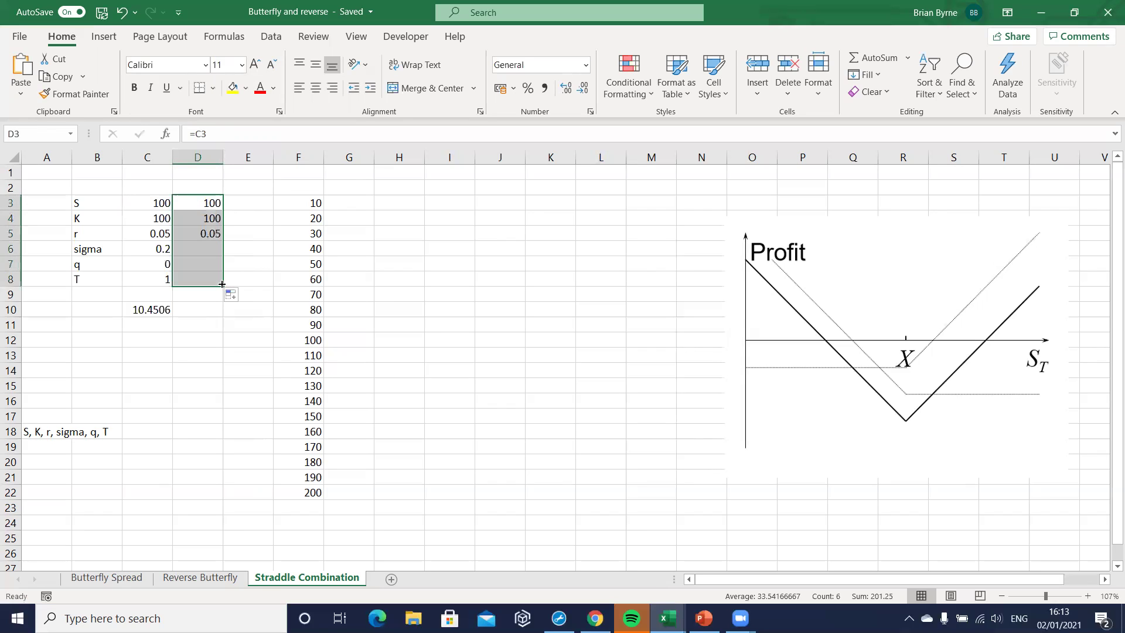
click(199, 262)
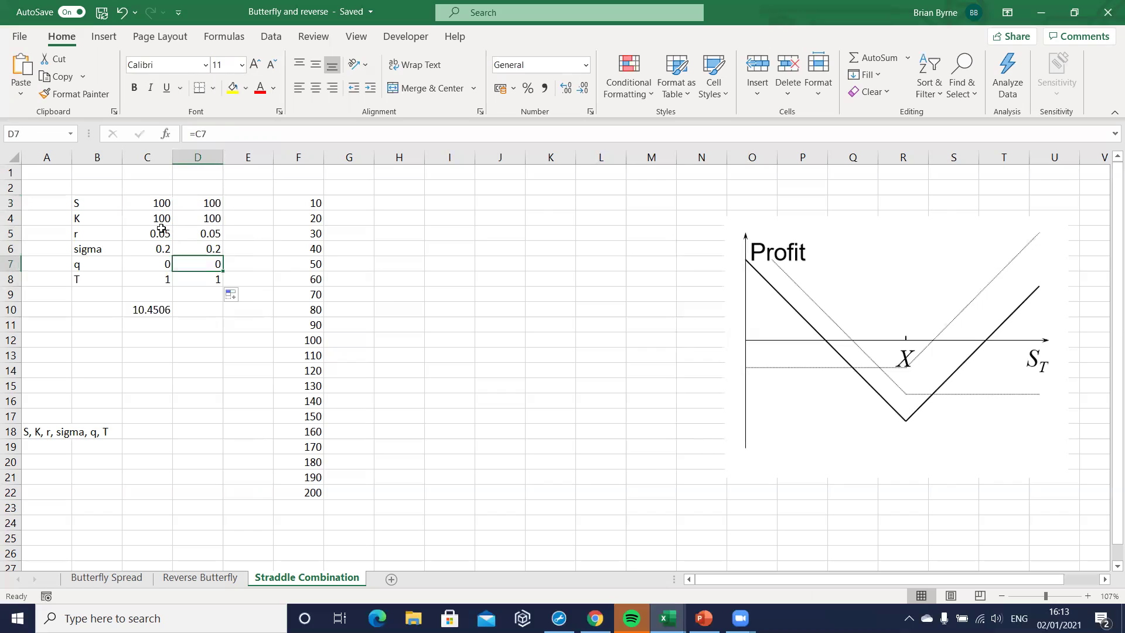
click(190, 315)
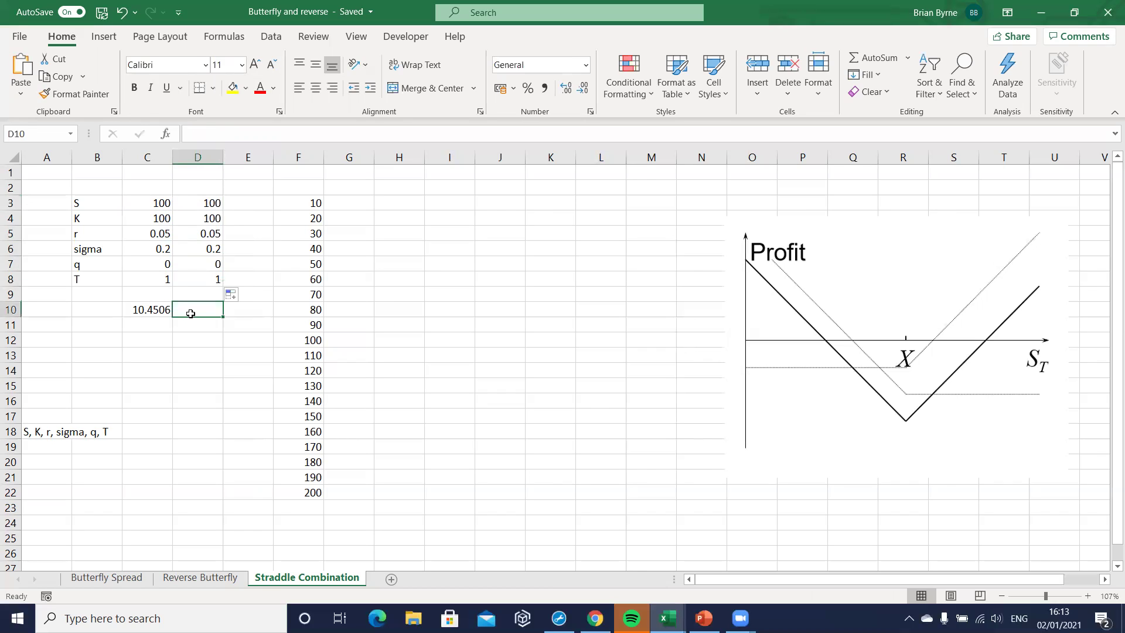
Copy C10 into D10 and change it to Black_Scholes_Put, returning 5.57353
click(147, 310)
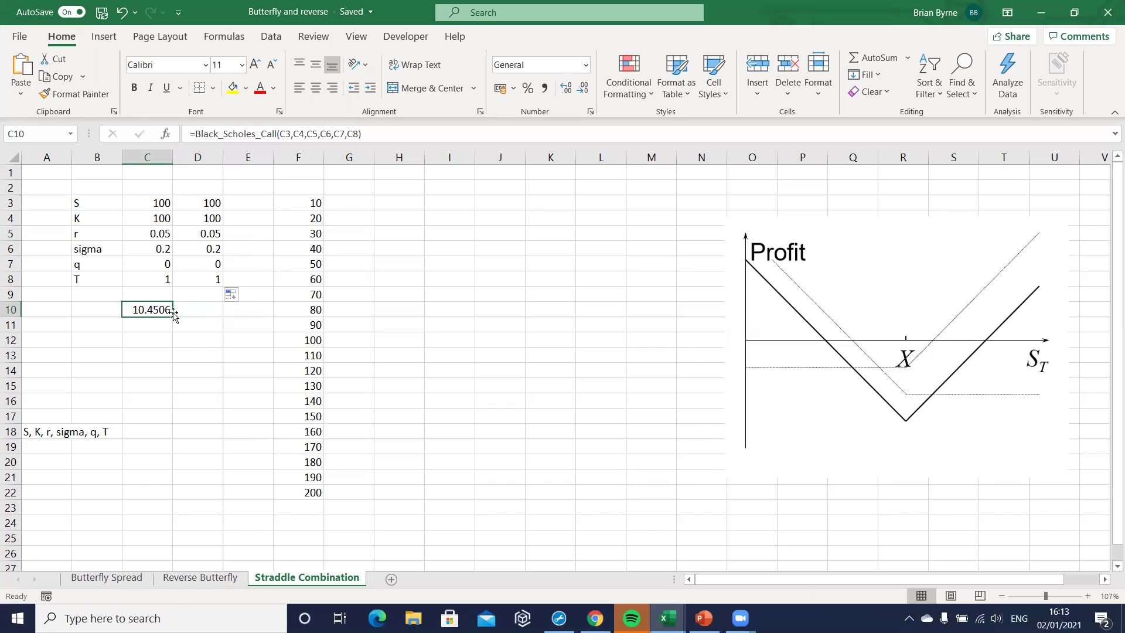
drag(173, 316, 233, 336)
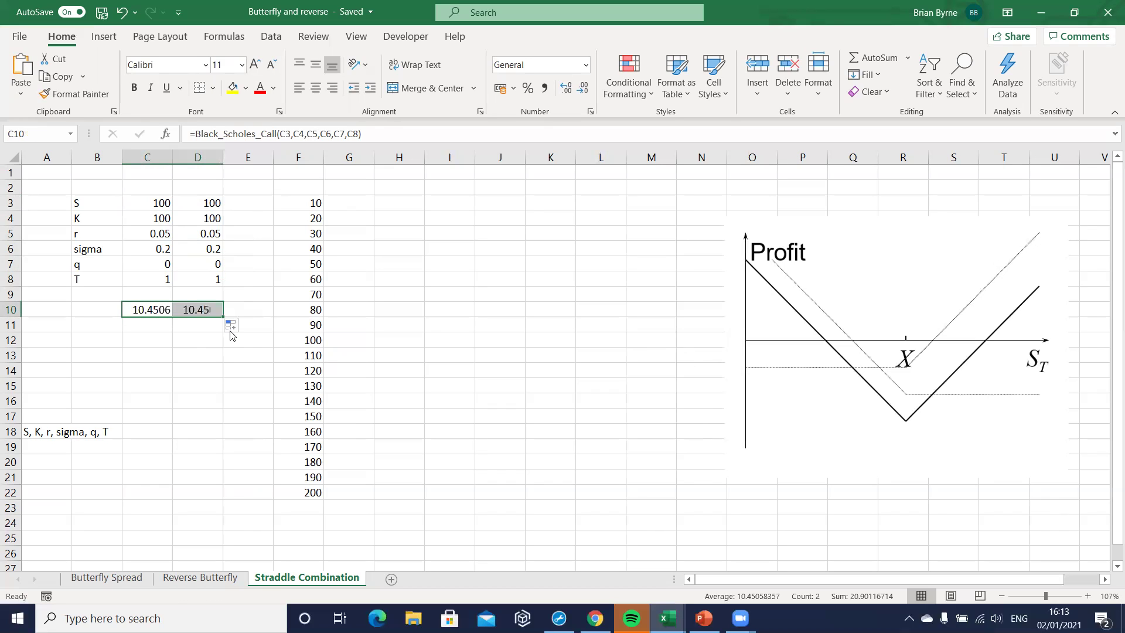
click(200, 307)
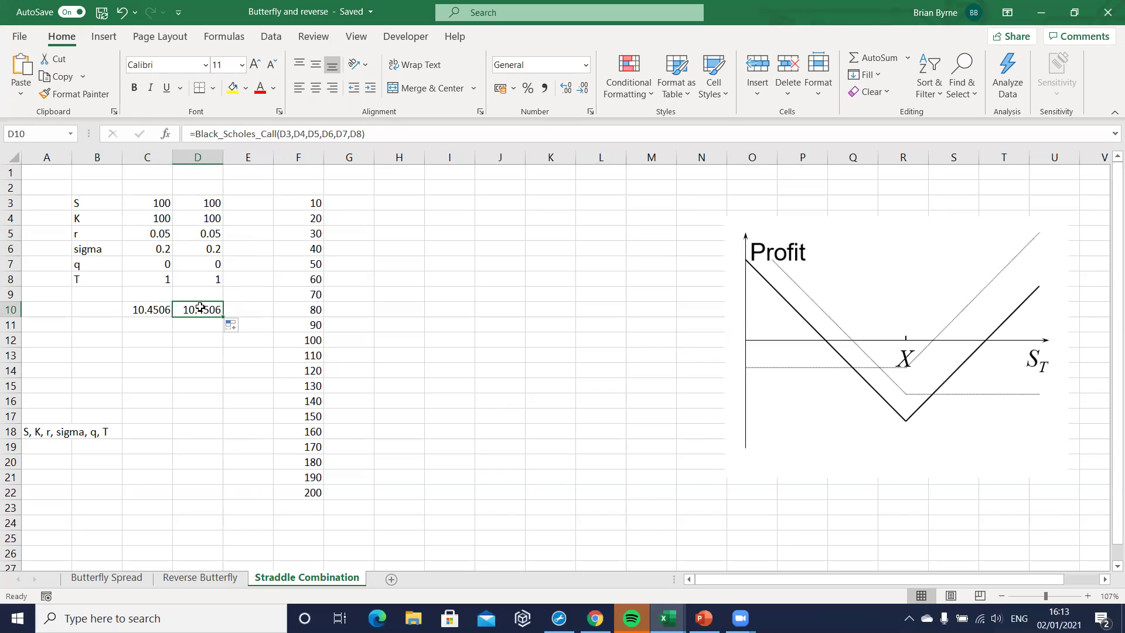
click(275, 133)
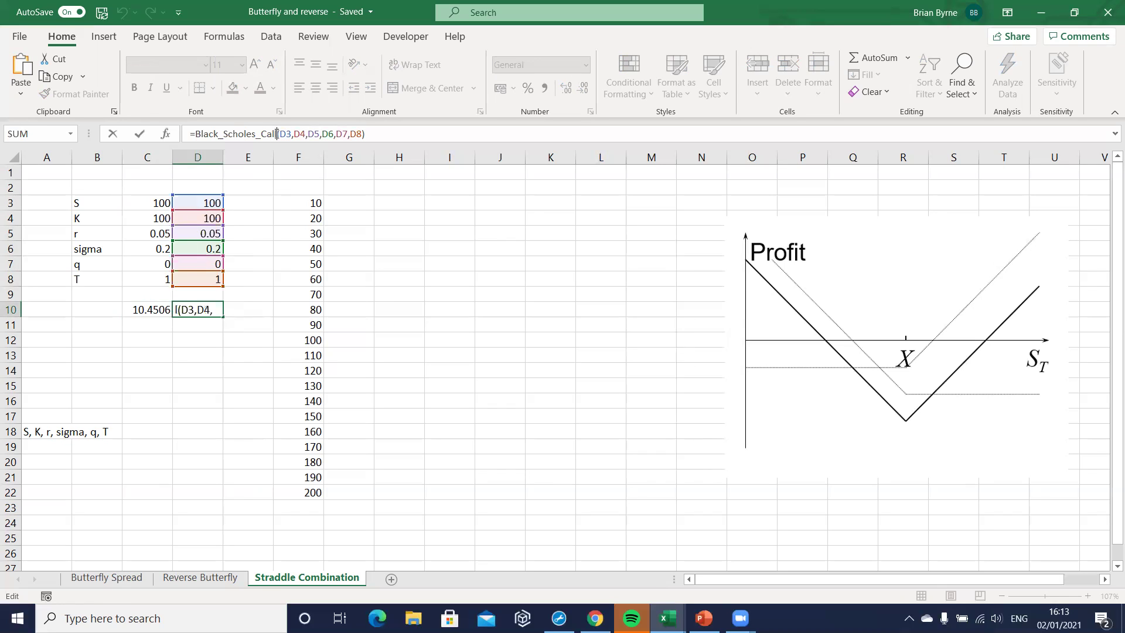
key(BackSpace)
key(BackSpace)
key(BackSpace)
key(BackSpace)
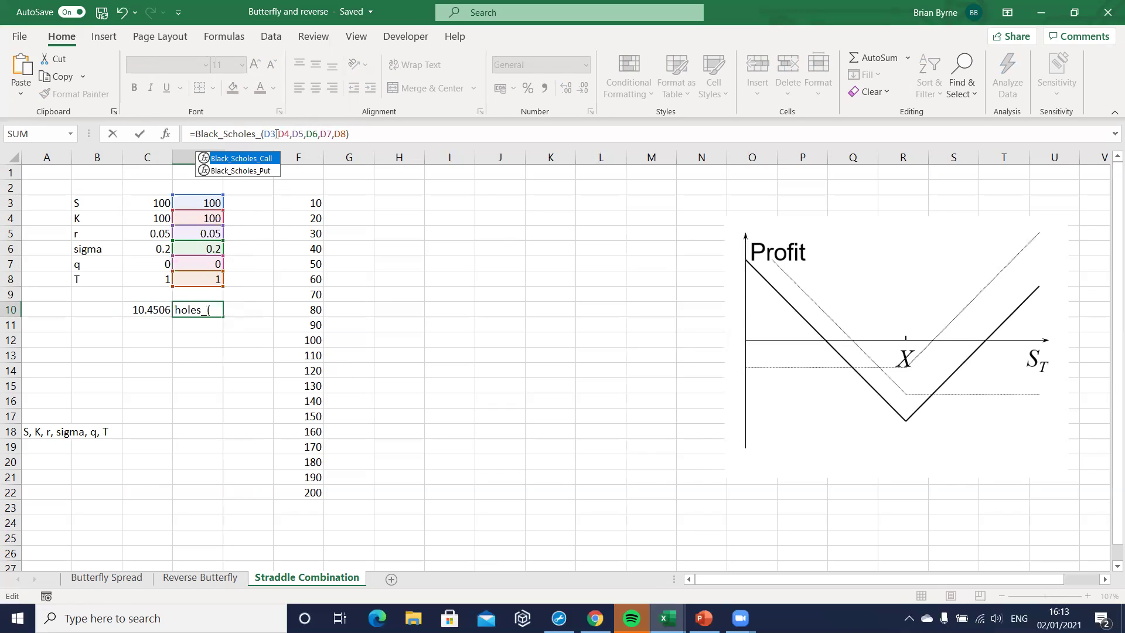
double_click(265, 171)
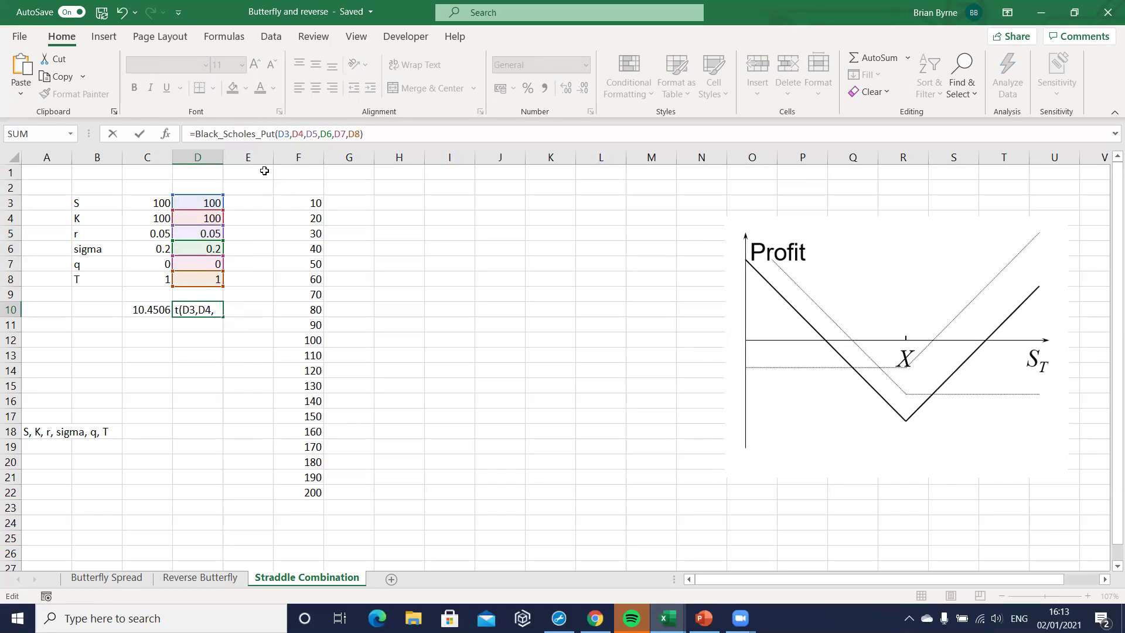
key(Return)
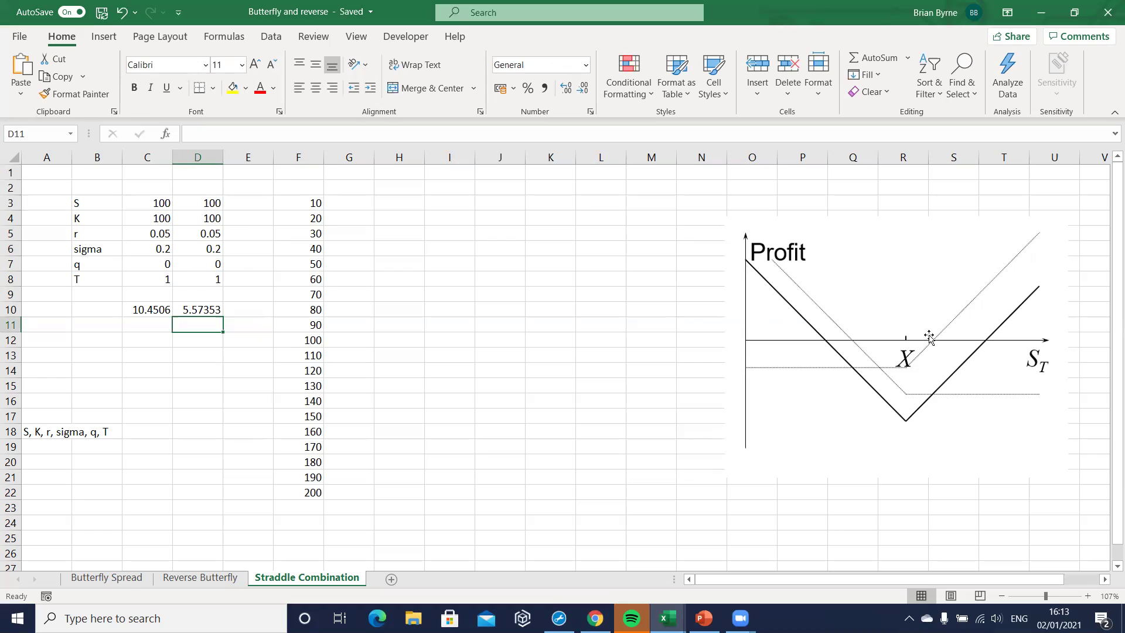
Enter the heading max(S - K, 0) in G2 and widen column G to fit it
click(350, 186)
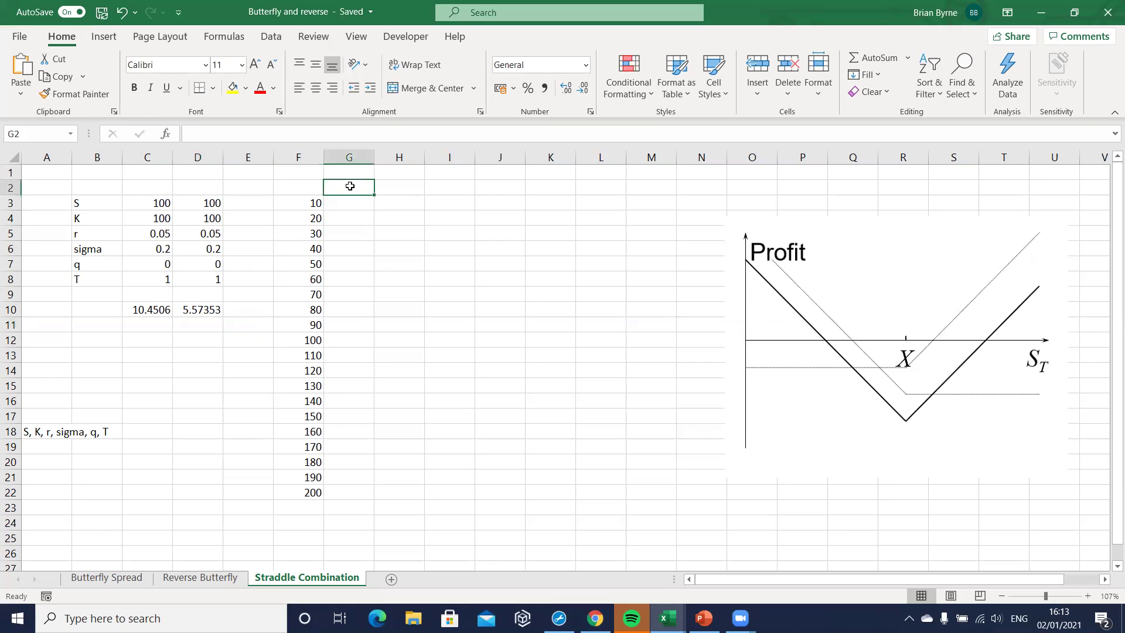
text(max(S)
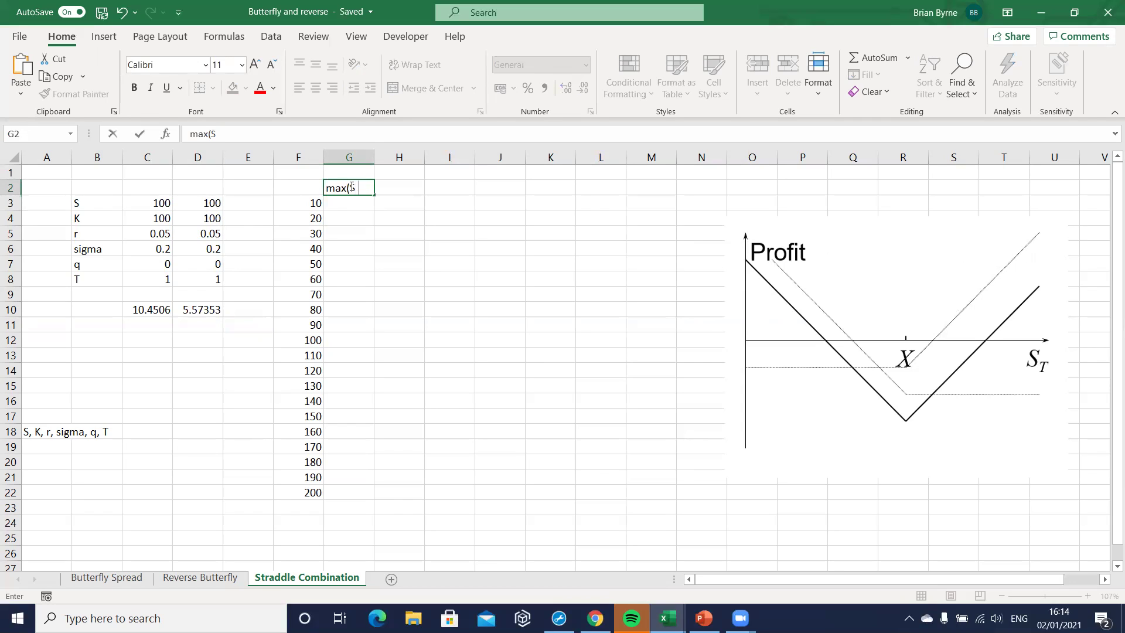
text(K, 0)
key(Return)
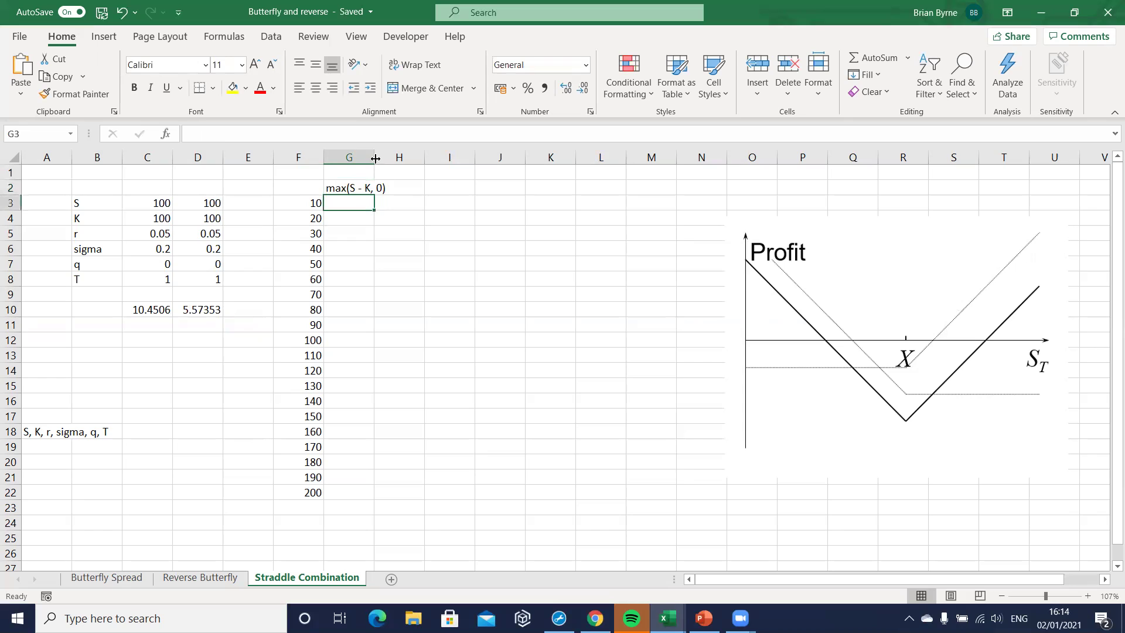
drag(372, 159, 403, 159)
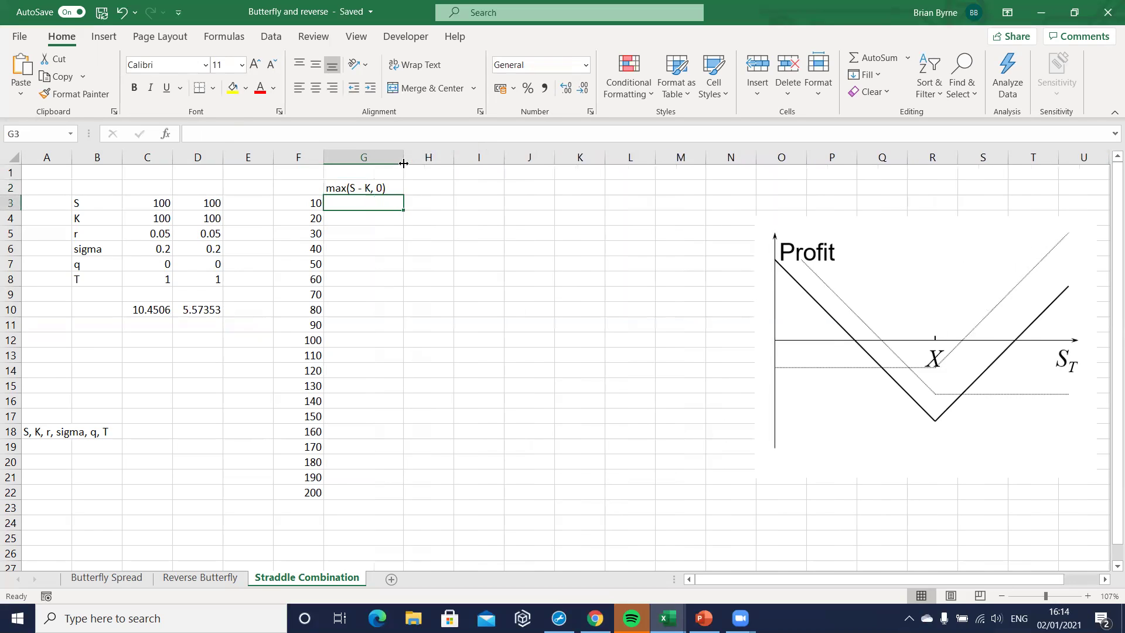
Enter the call payoff formula =MAX(F3 - $C$4,0) in G3
text(=)
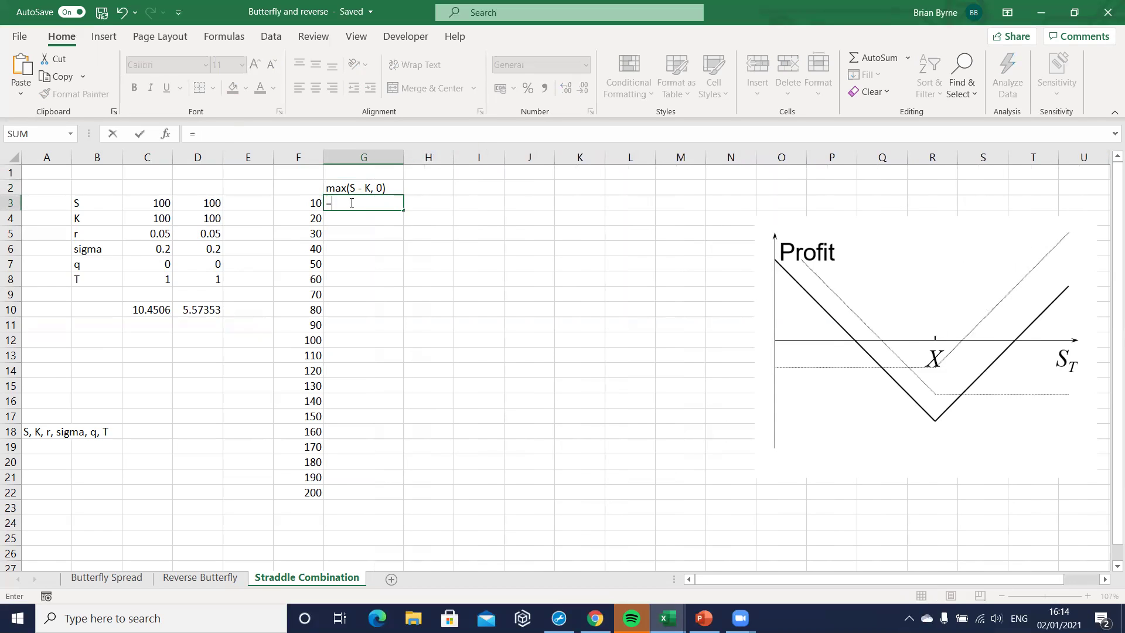
text(max)
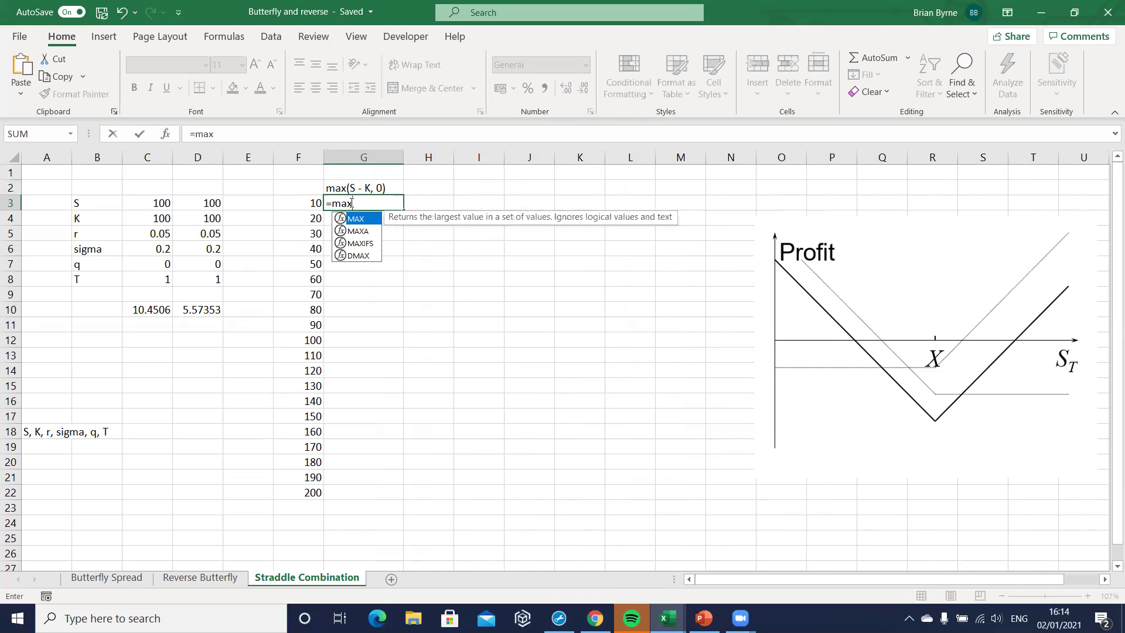
text(()
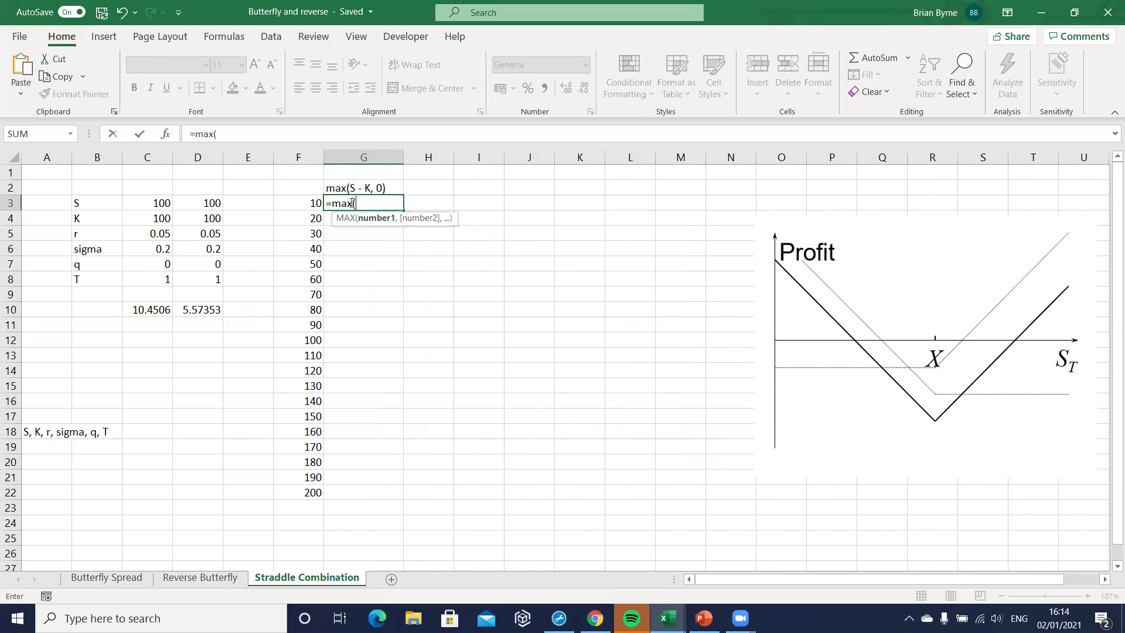
click(306, 205)
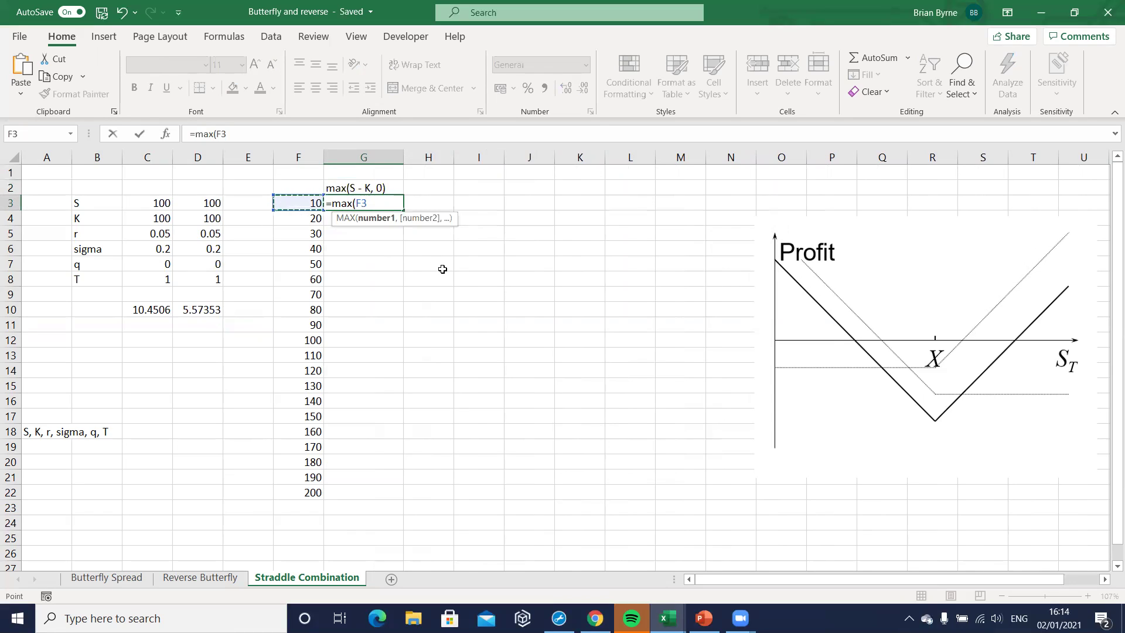
text(-)
click(148, 219)
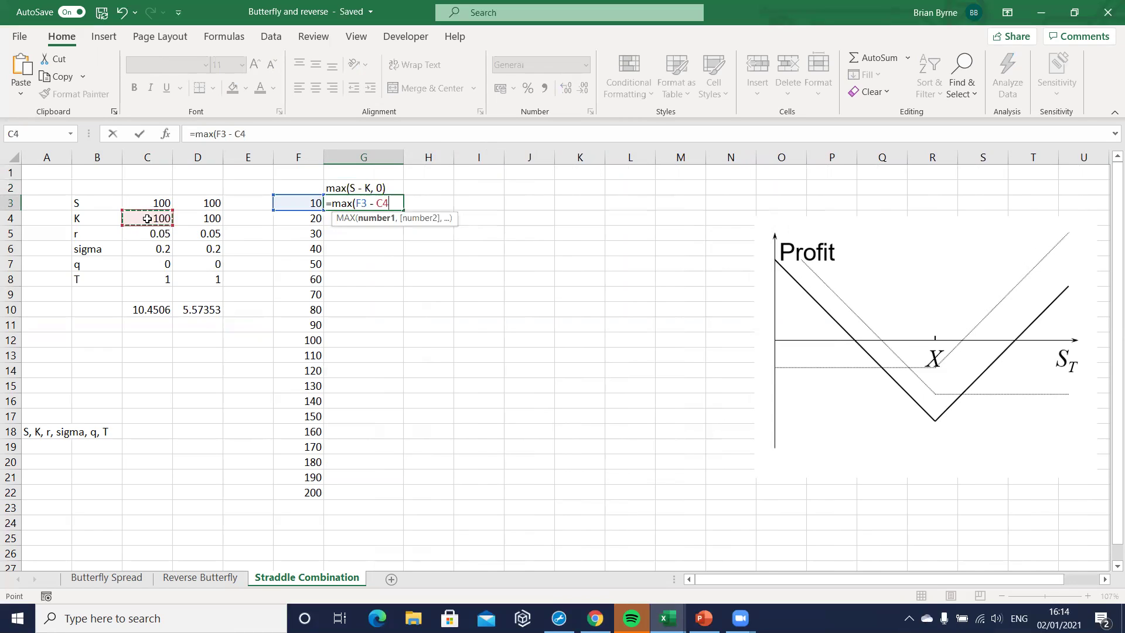
key(F4)
text(,0)
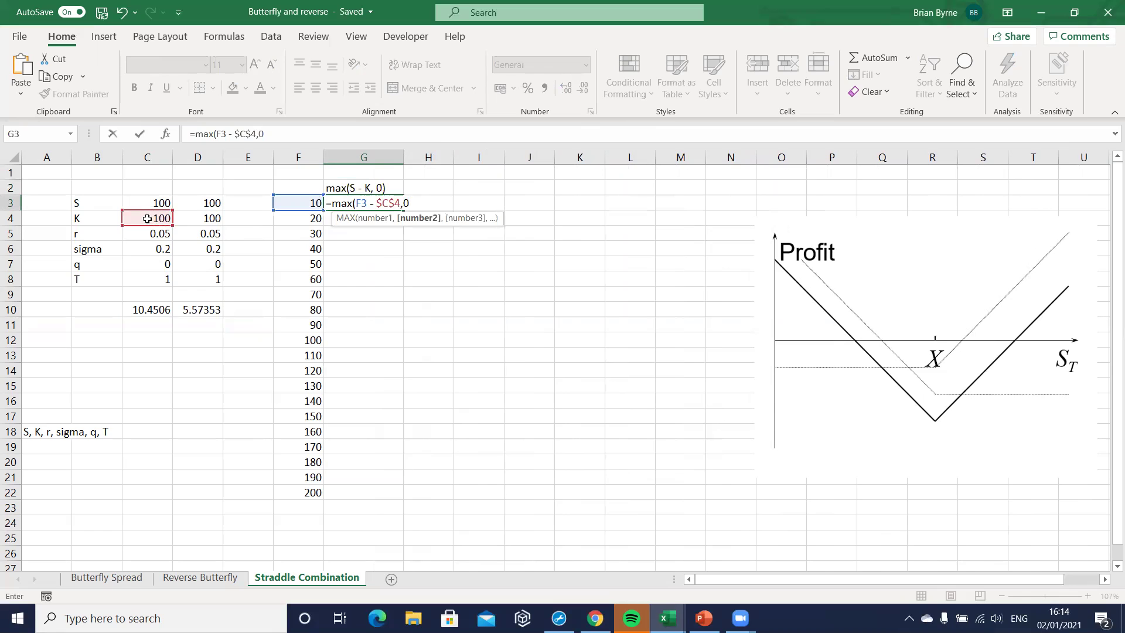
key(Return)
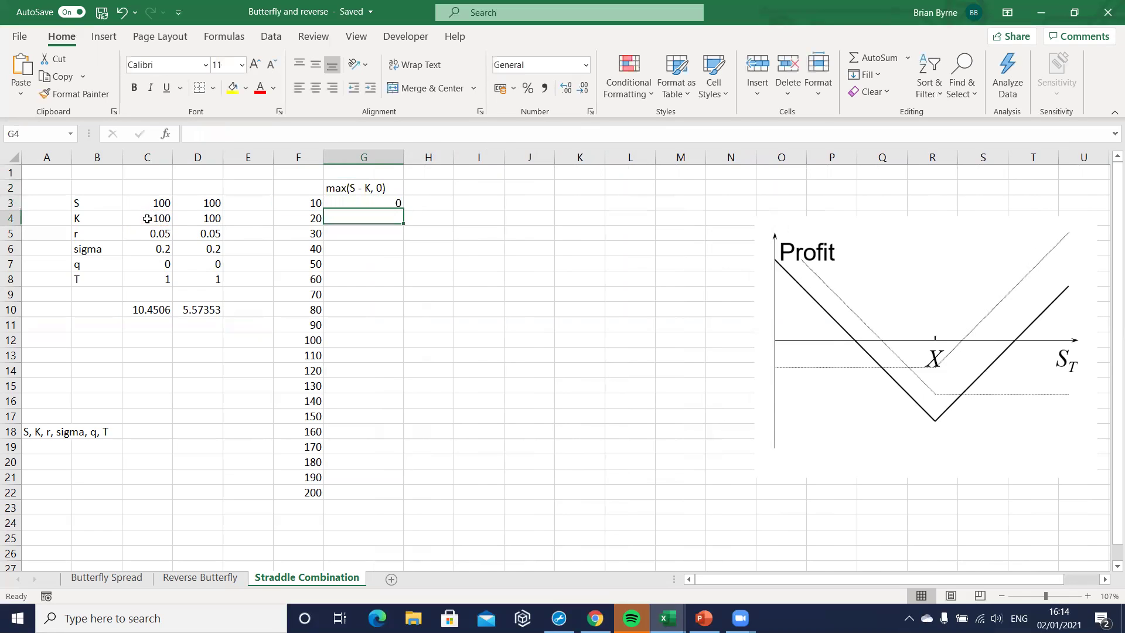
Fill the payoff formula down to G22 and select F3:G22 for charting
click(360, 205)
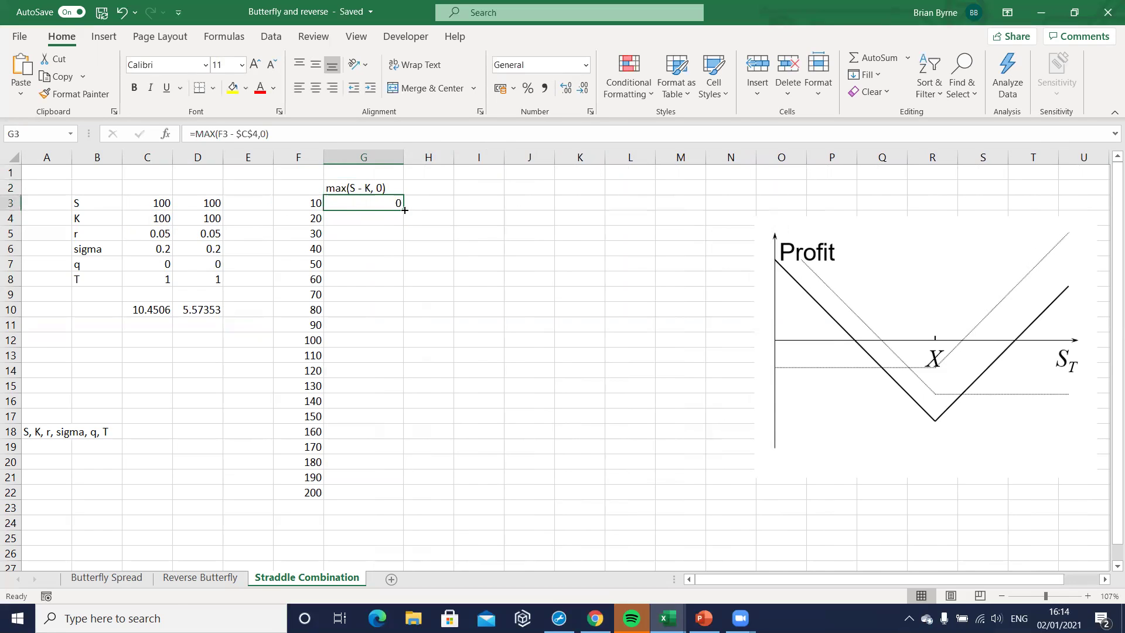
drag(404, 211, 396, 495)
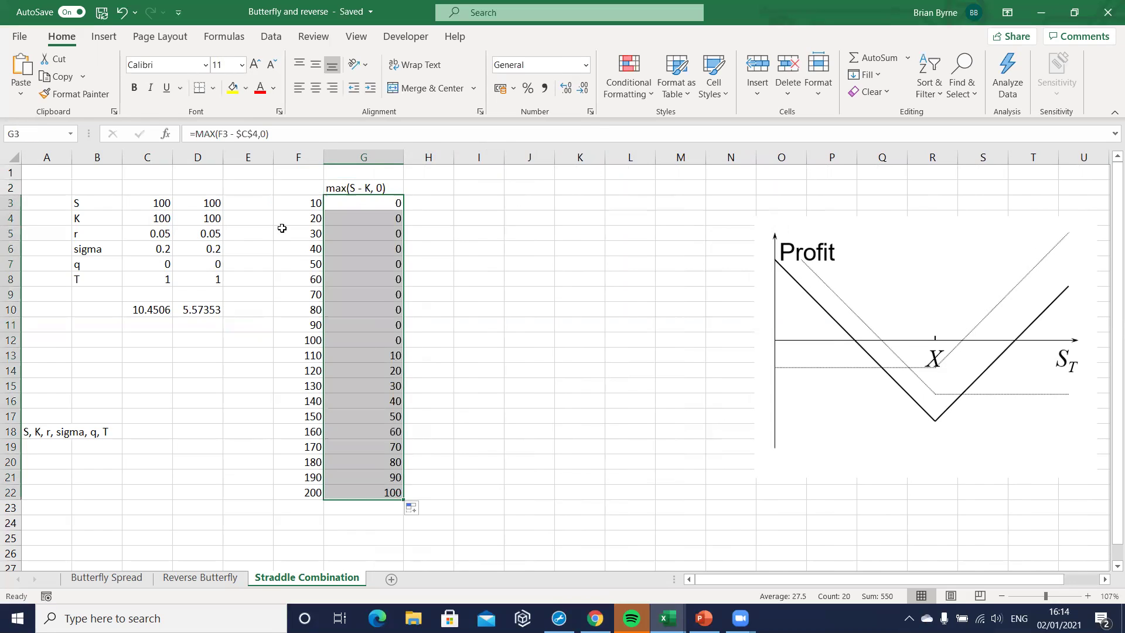
drag(293, 202, 382, 490)
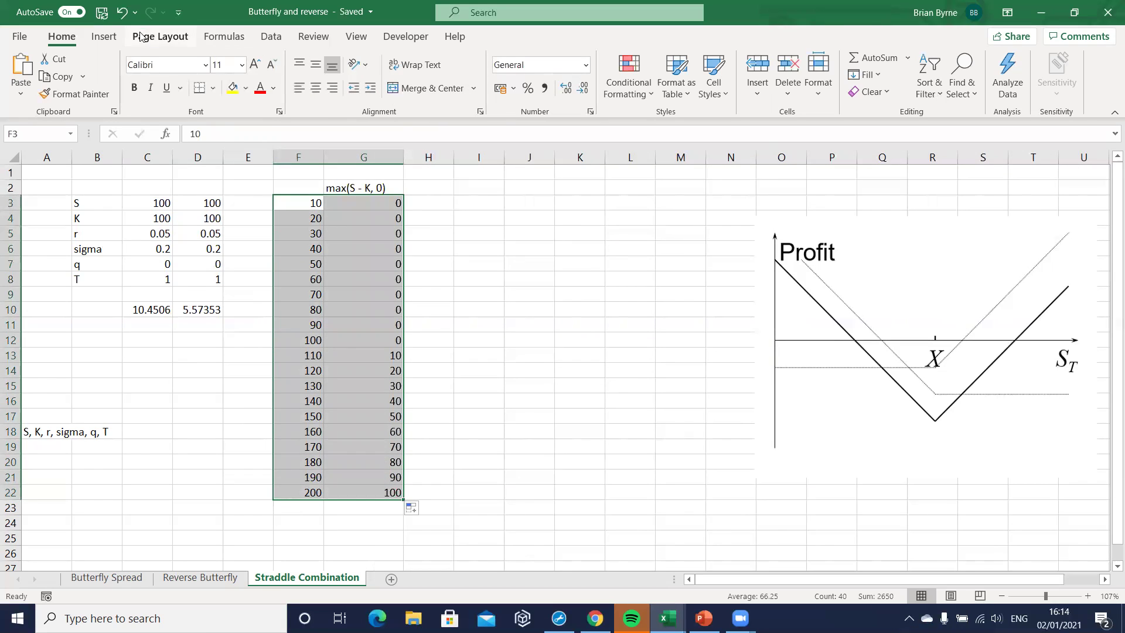
Insert a straight-line scatter chart of F3:G22 and position it beside the data
click(103, 37)
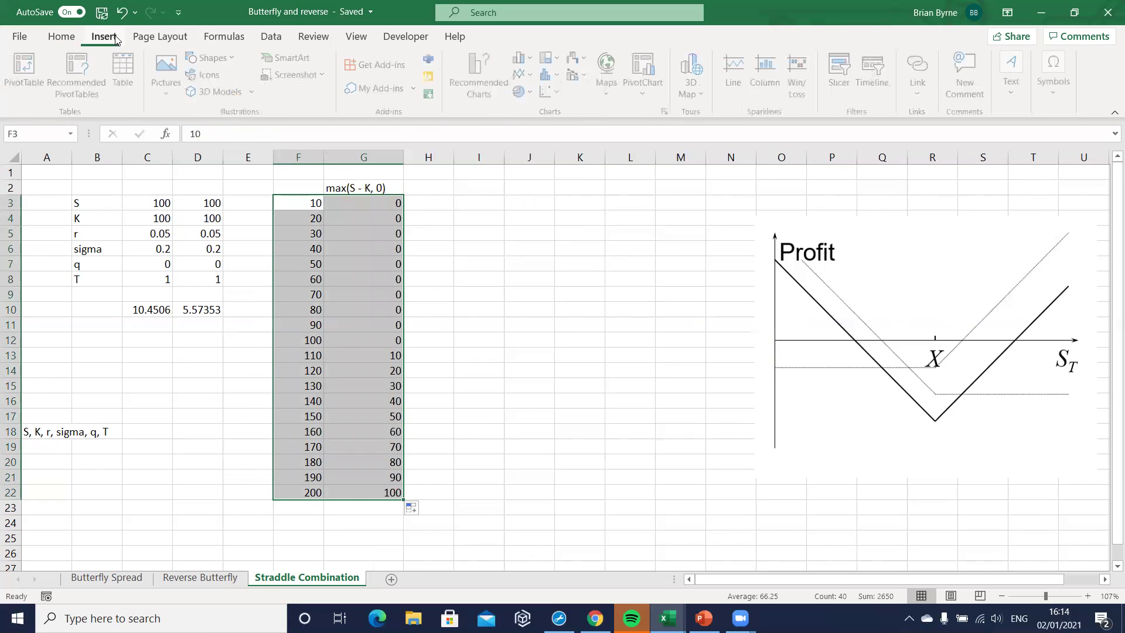
click(548, 93)
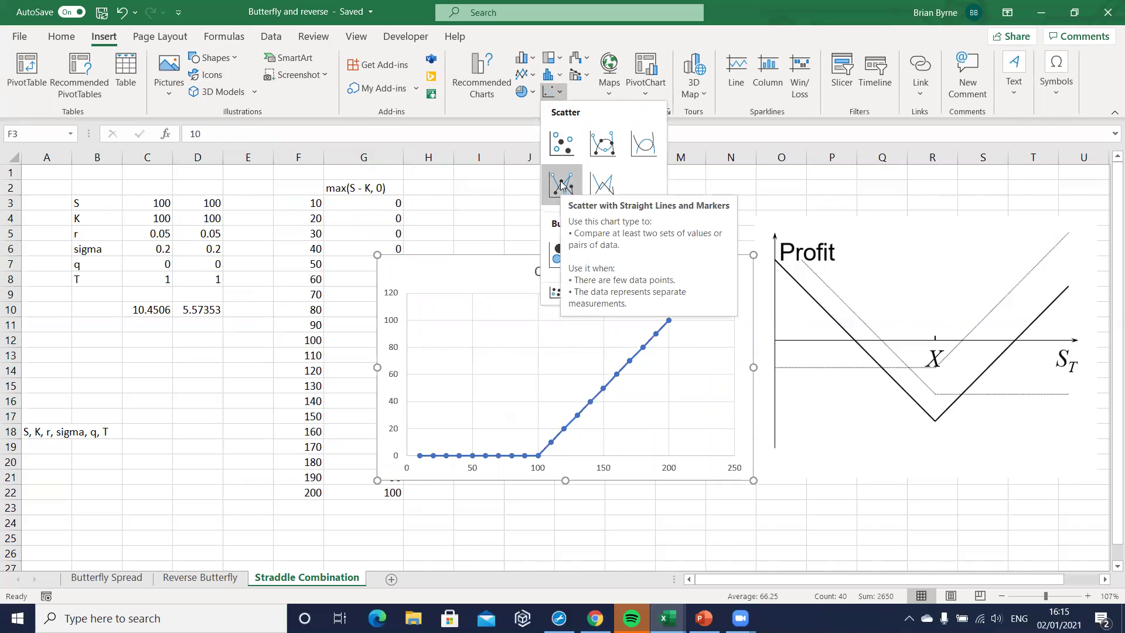
click(604, 184)
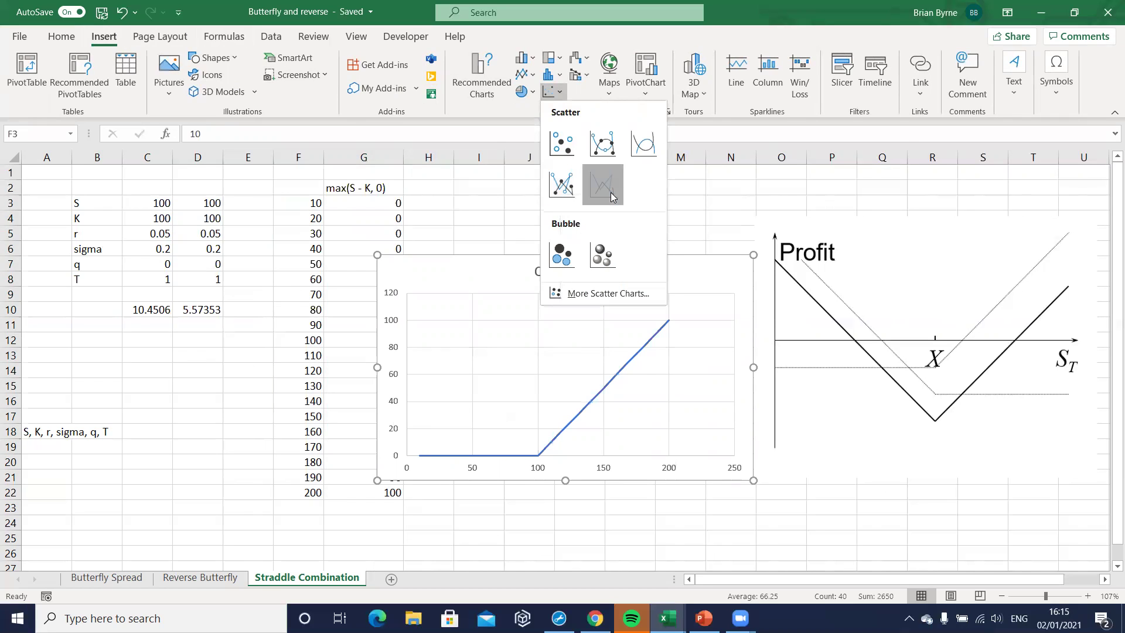
mouse_move(678, 271)
mouse_down()
mouse_move(776, 188)
mouse_move(896, 199)
mouse_up()
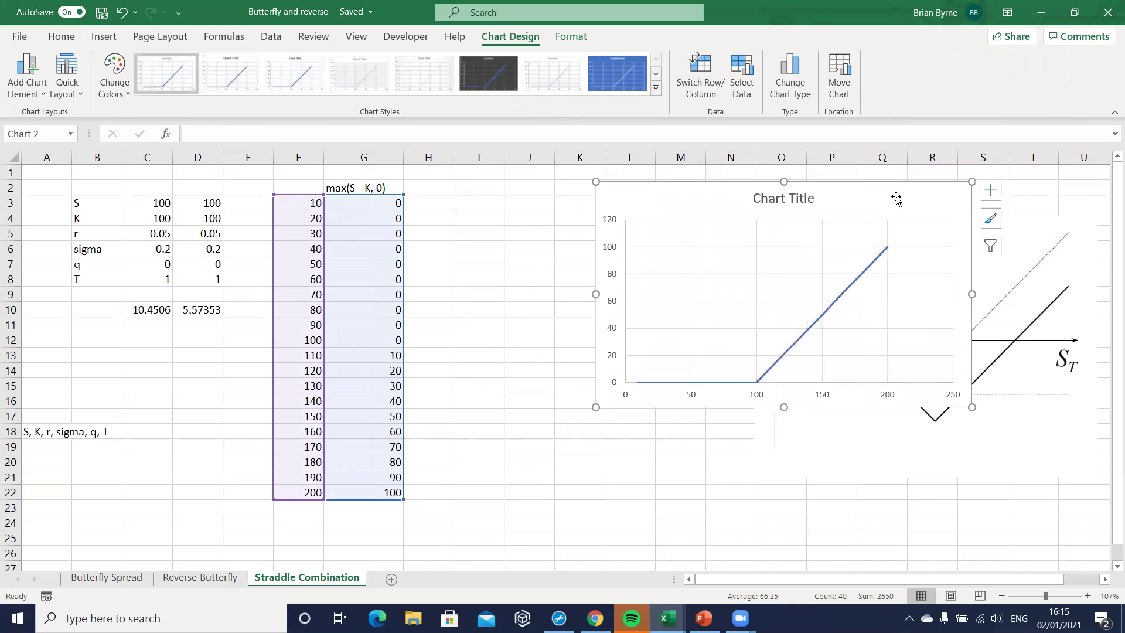
drag(403, 159, 387, 158)
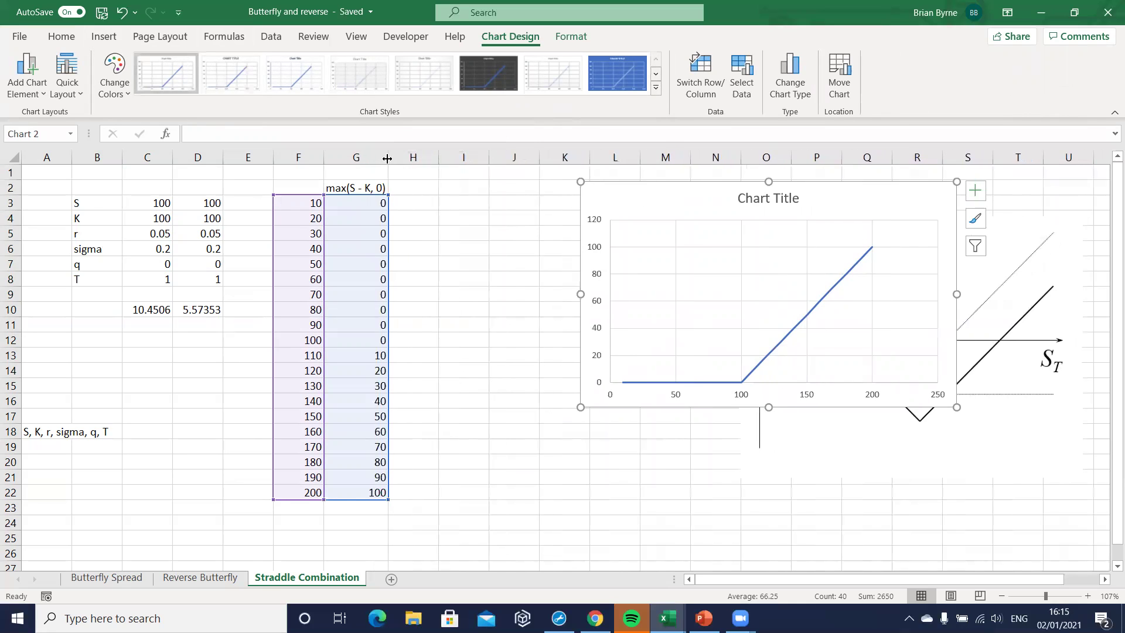
click(410, 187)
Enter =G3-$C$10 in H3 to subtract the call premium from the payoff
click(410, 202)
text(=)
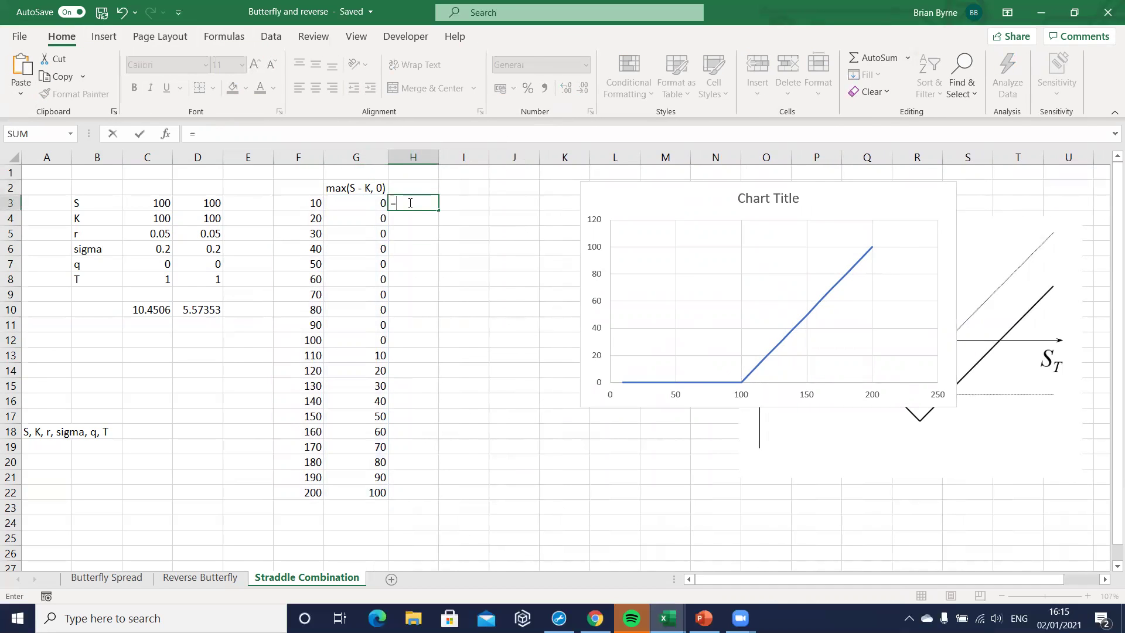
click(373, 204)
text(-)
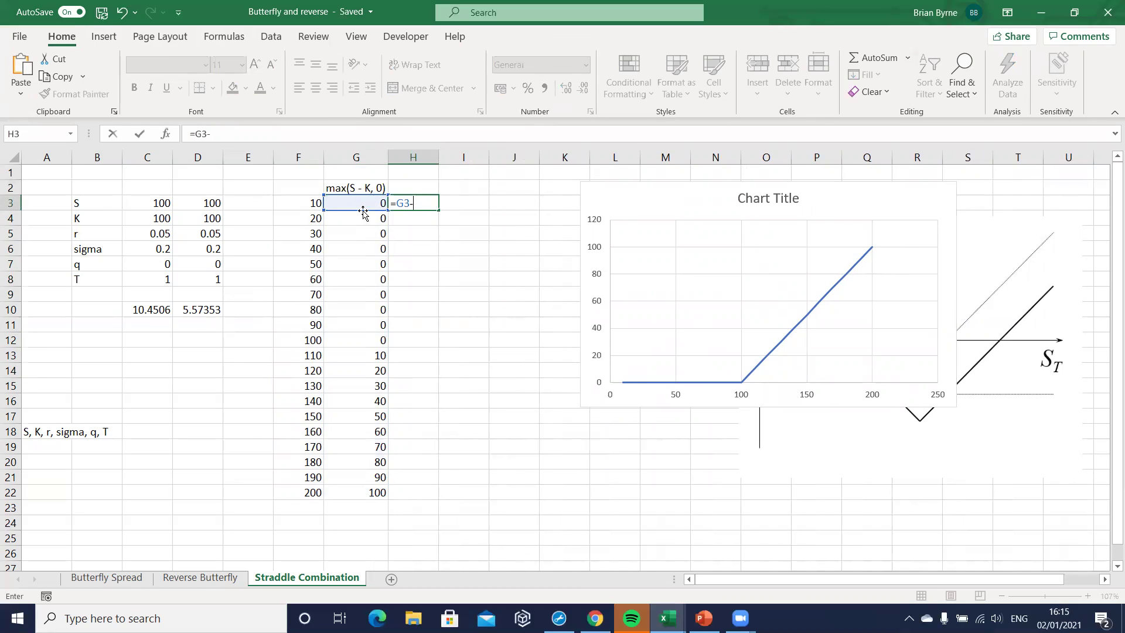
click(154, 309)
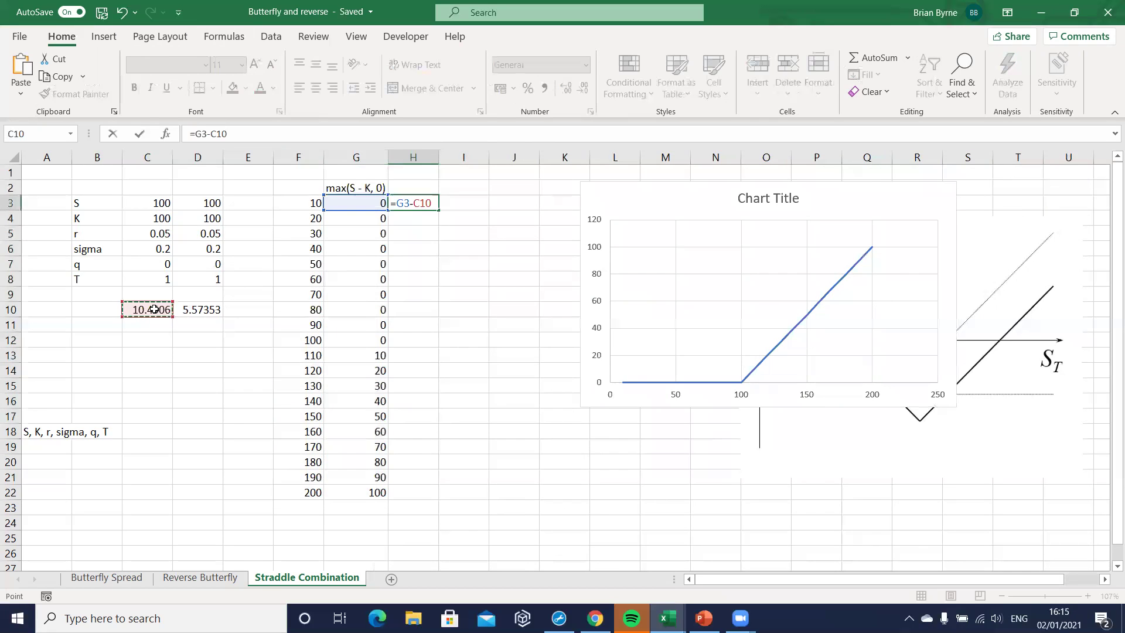
key(F4)
key(Return)
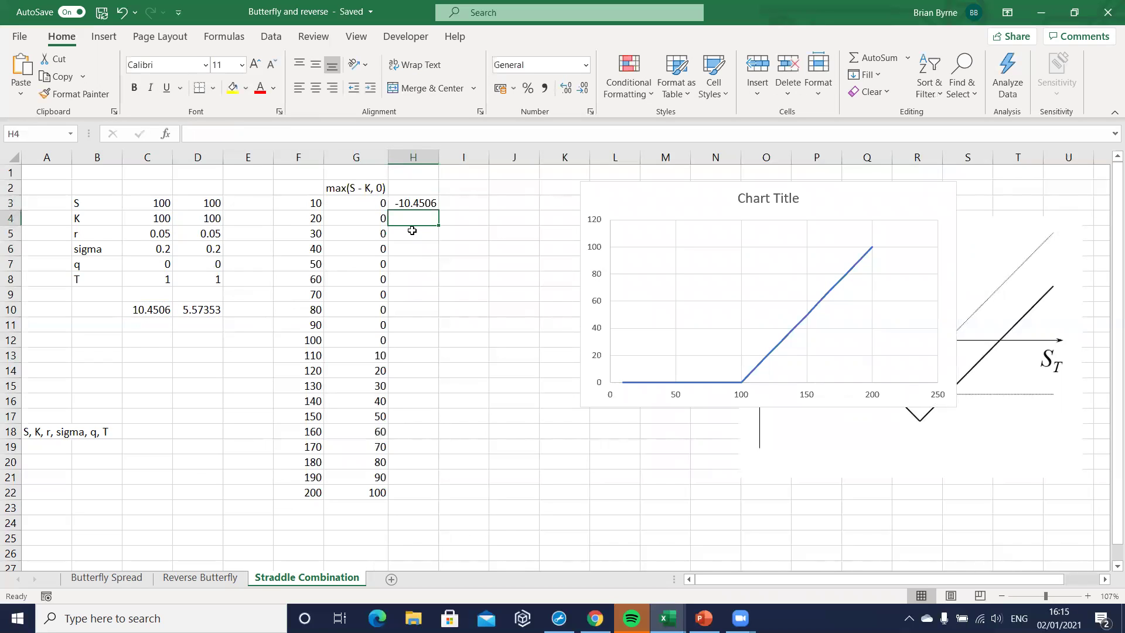
Fill the H3 formula down to H22 and move the chart below the Profit diagram
click(420, 203)
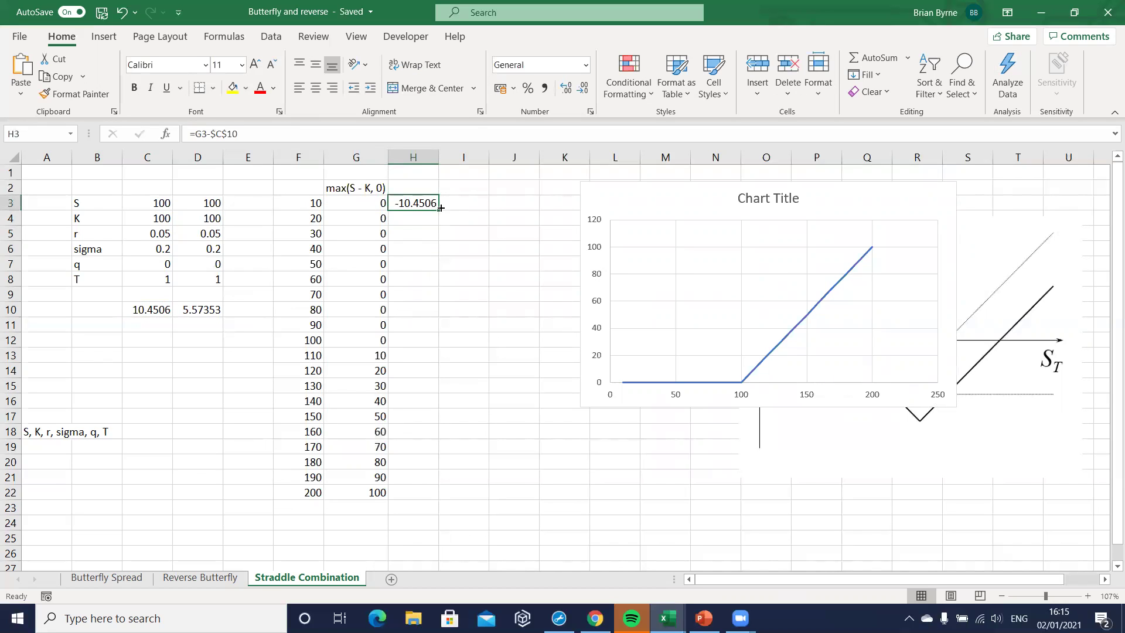
drag(438, 210, 427, 499)
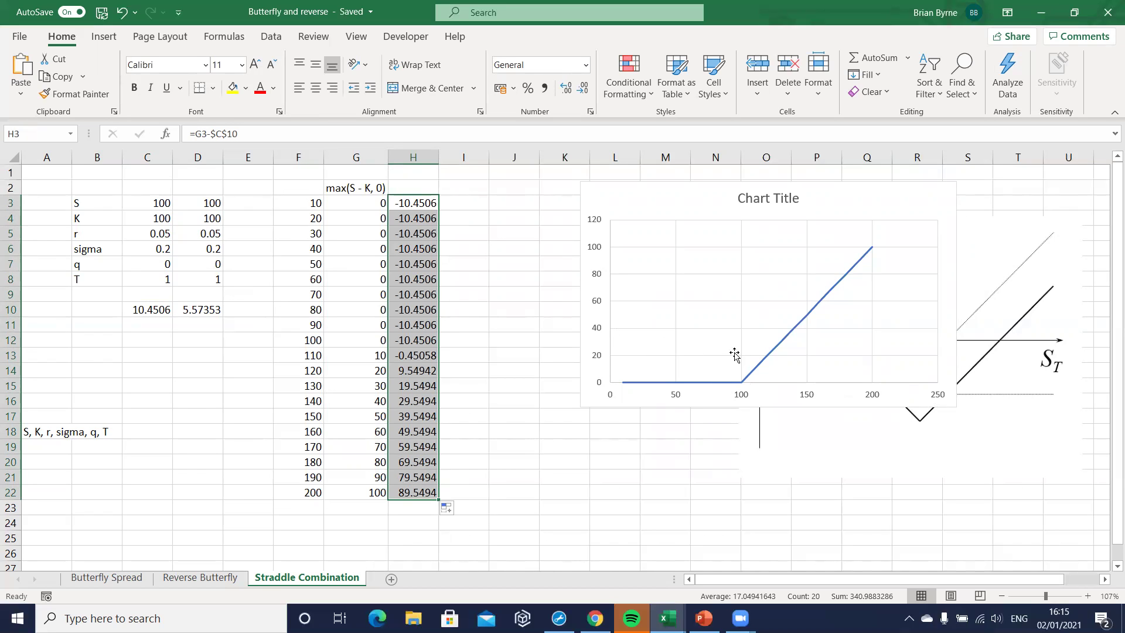
drag(668, 216, 656, 443)
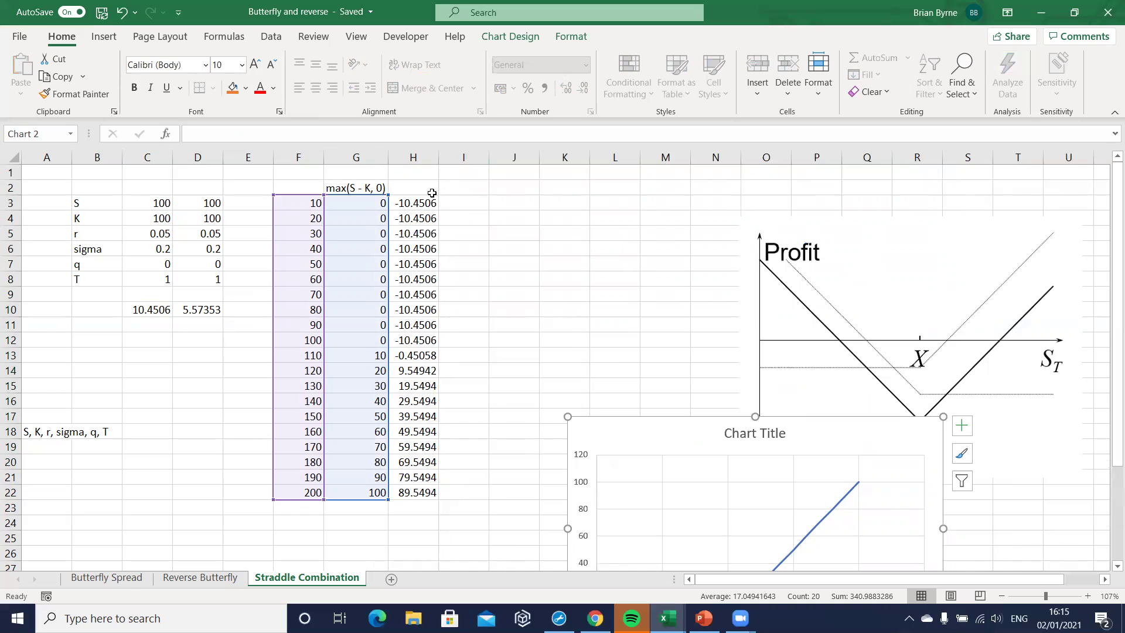
Open the chart's Select Data dialog and add a series named 'Call with Prem'
drag(610, 434, 500, 238)
right_click(575, 280)
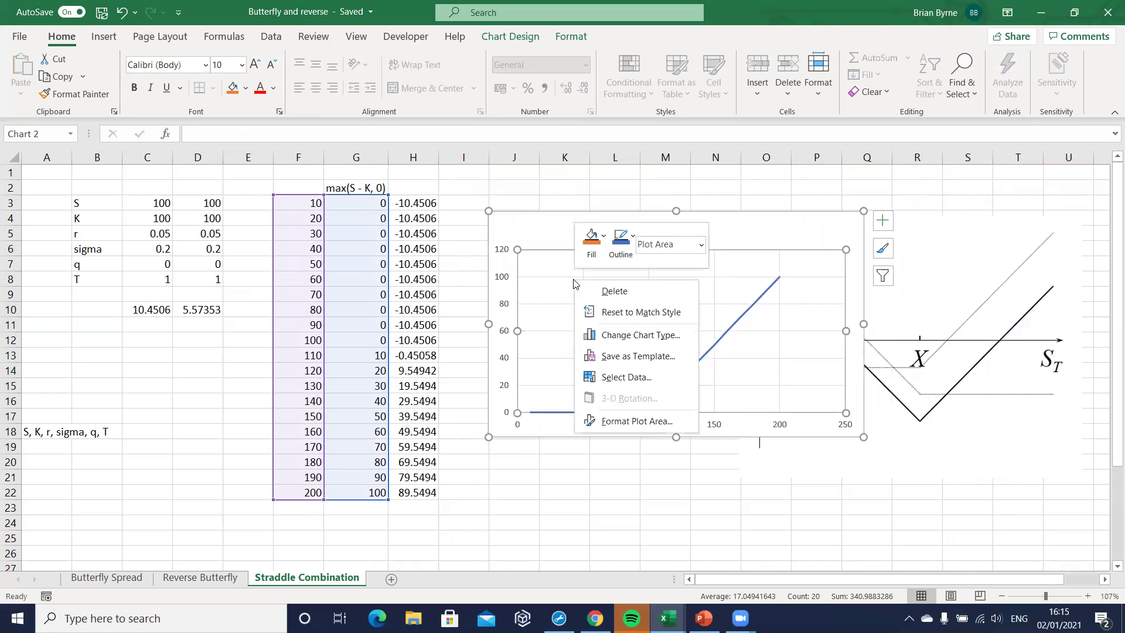
click(619, 375)
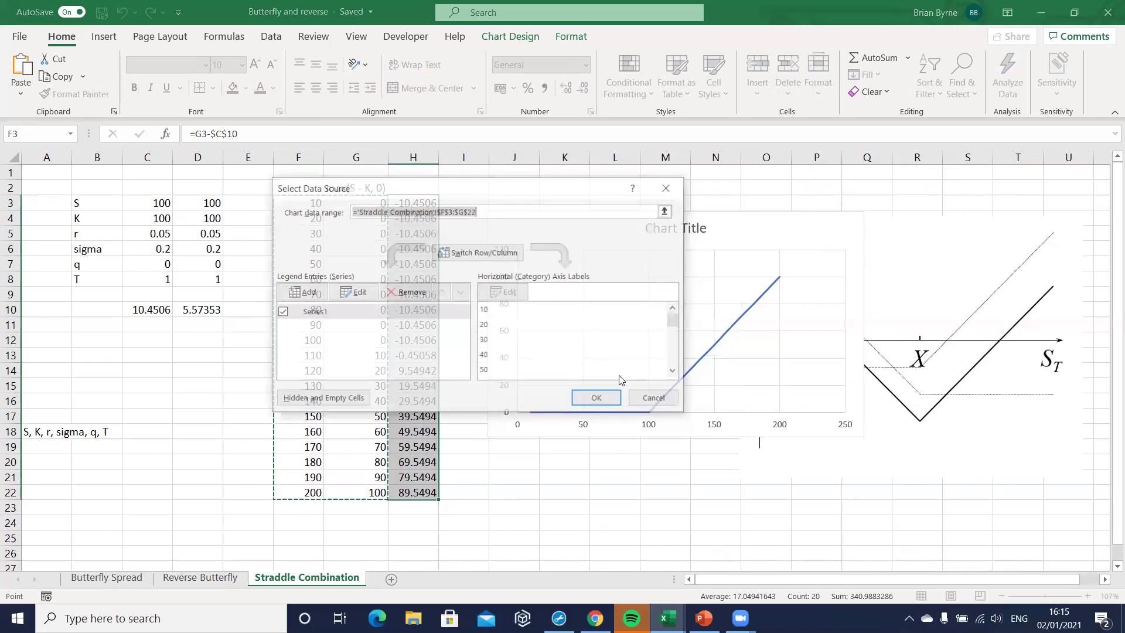
drag(462, 189, 698, 171)
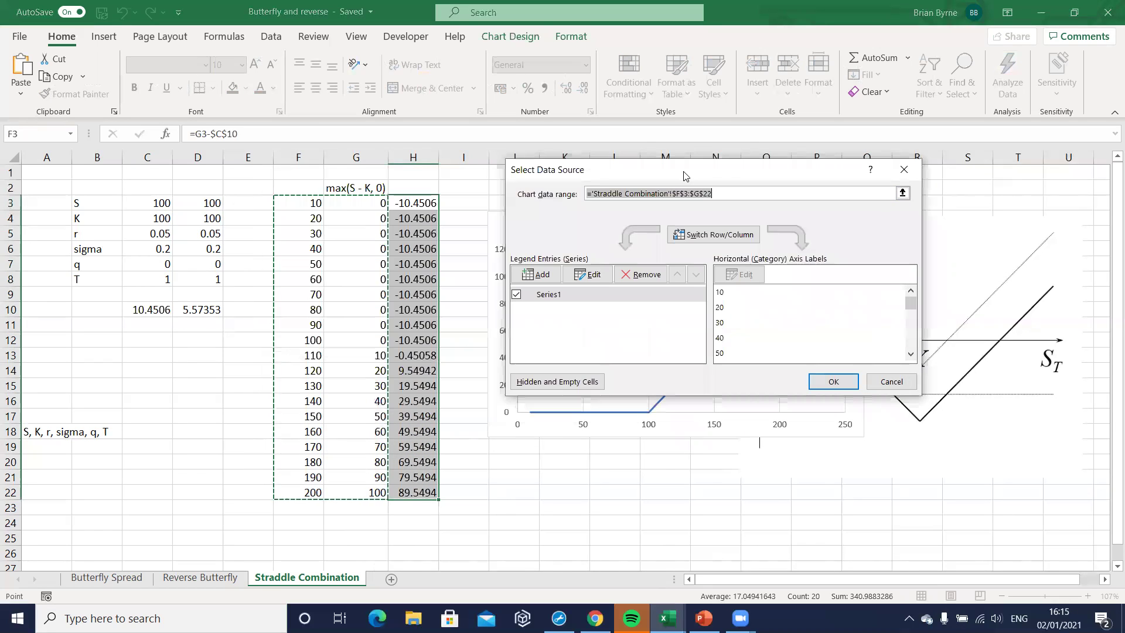
click(543, 274)
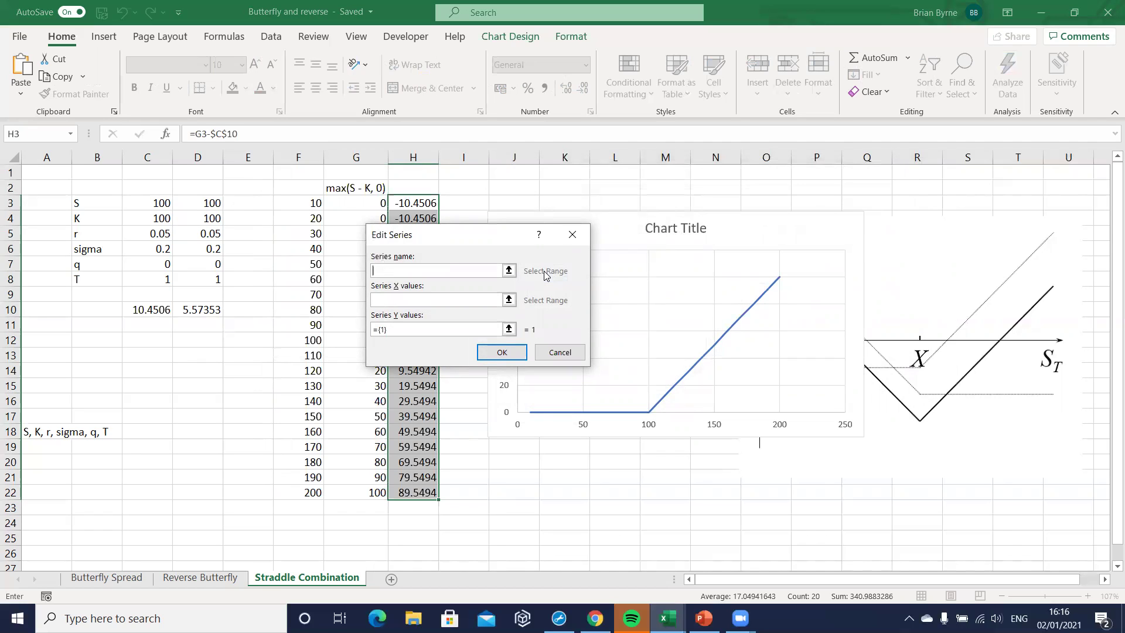
text(Call with Prem)
Set the new series' X values to F3:F22 and Y values to H3:H22, then apply
click(401, 298)
drag(297, 203, 314, 491)
click(402, 332)
key(BackSpace)
key(BackSpace)
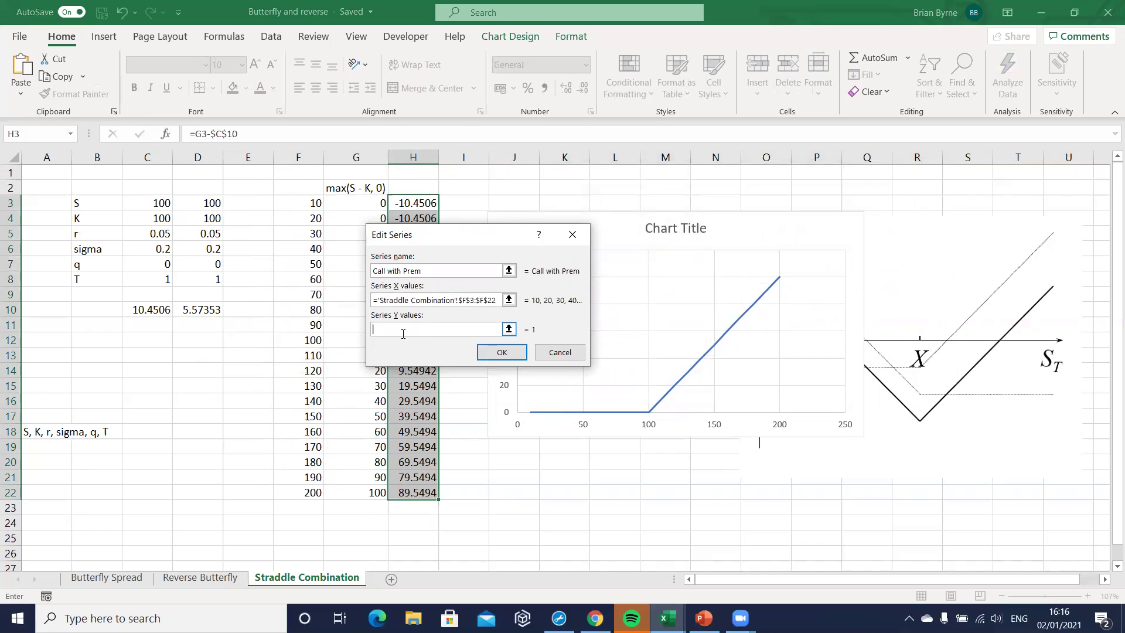
drag(406, 495, 404, 202)
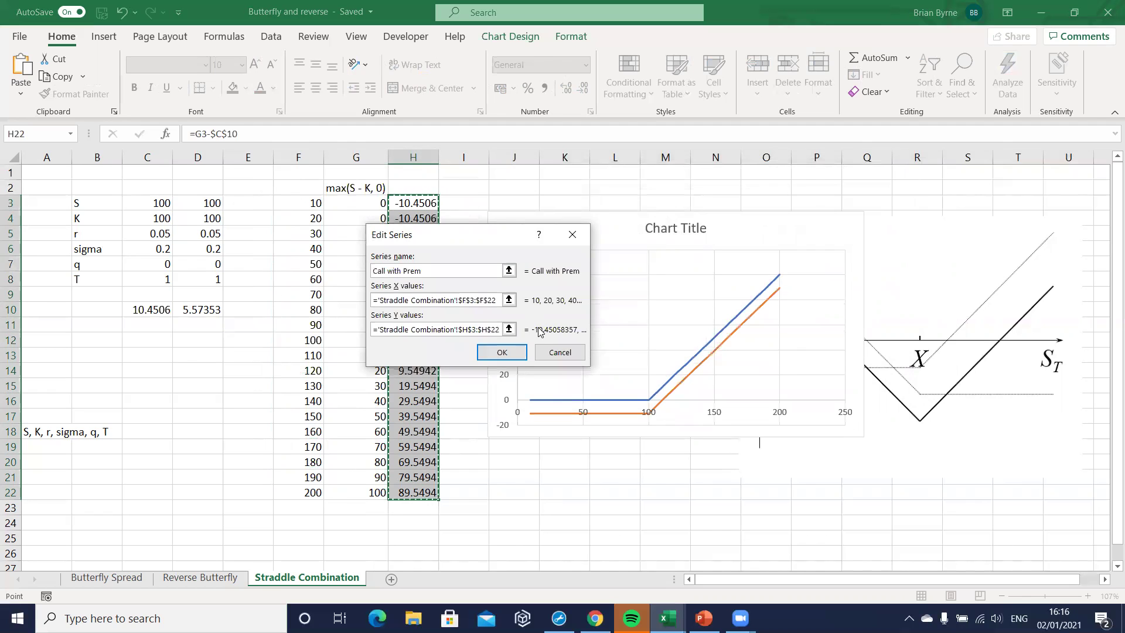
click(502, 352)
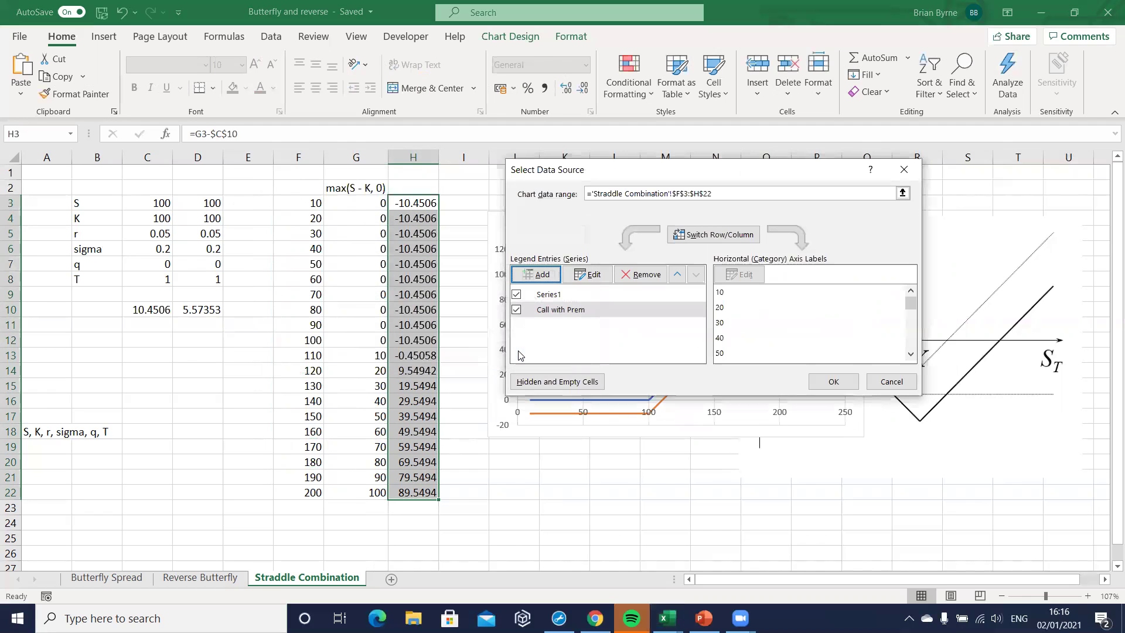
click(828, 384)
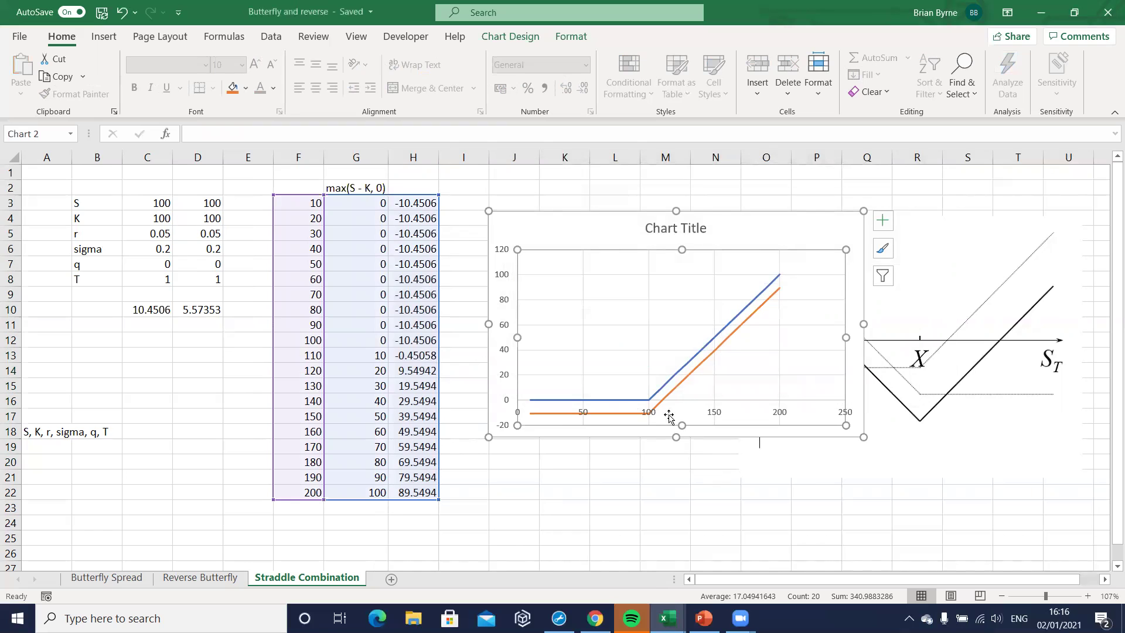
drag(756, 233, 507, 225)
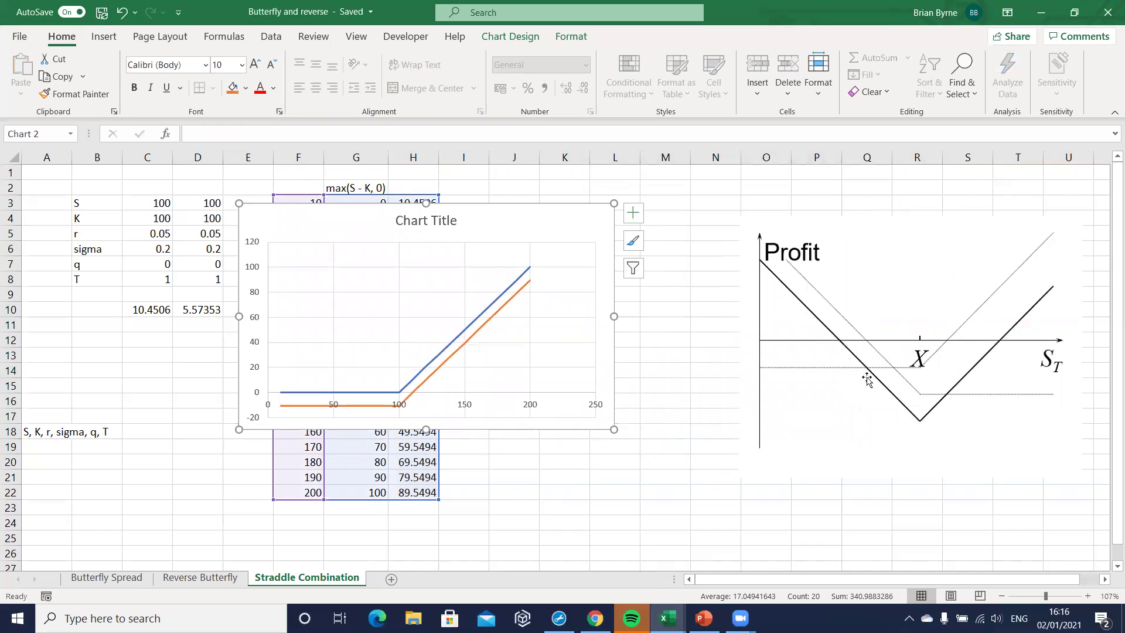
Delete the blue payoff series, leaving only Call with Prem, and reposition the chart
drag(561, 209, 884, 223)
click(855, 288)
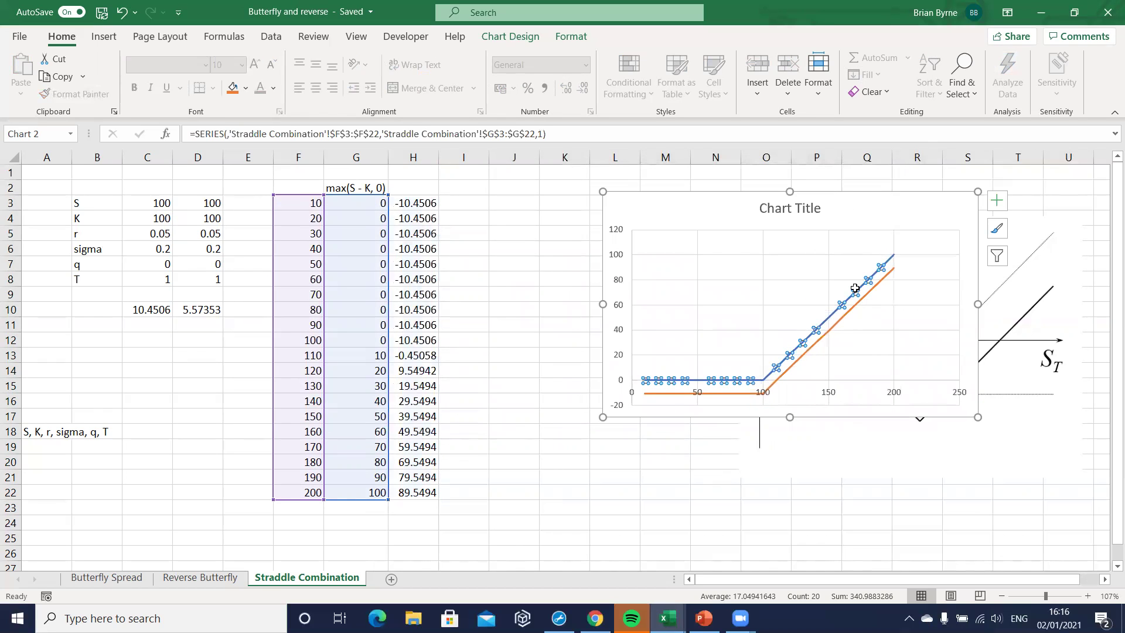
key(Delete)
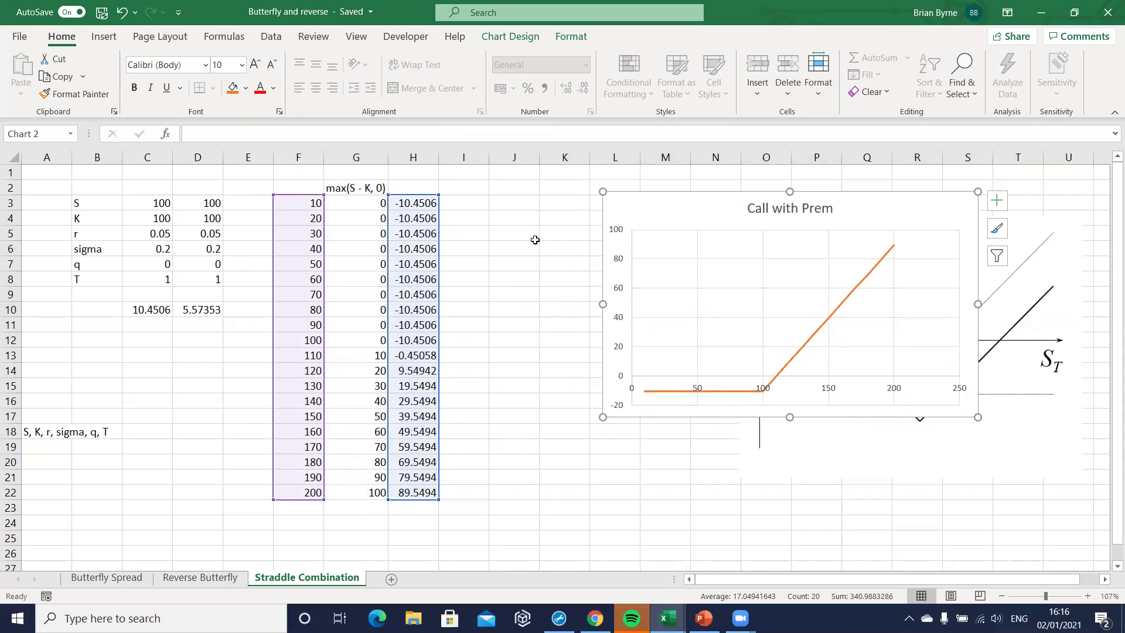
drag(674, 214, 356, 290)
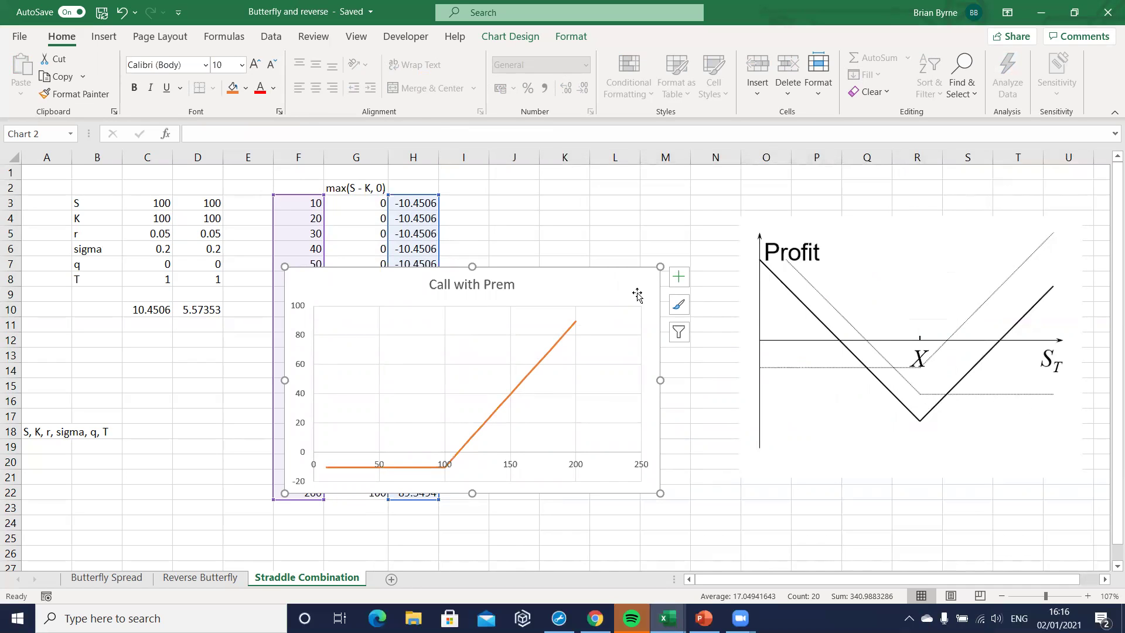
drag(605, 291, 952, 217)
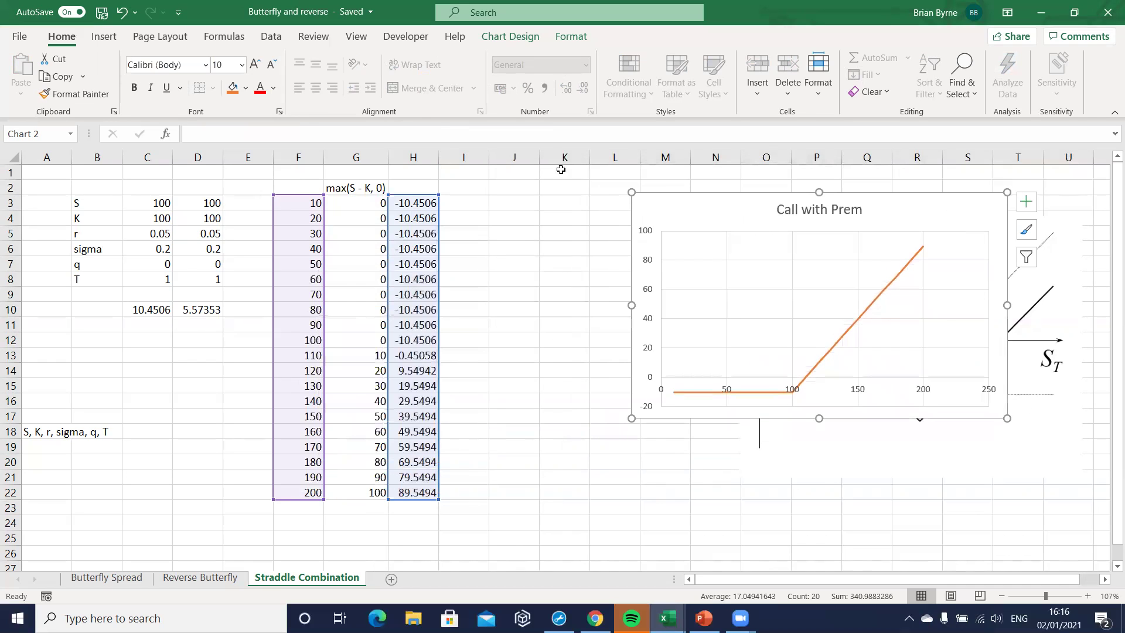
click(460, 188)
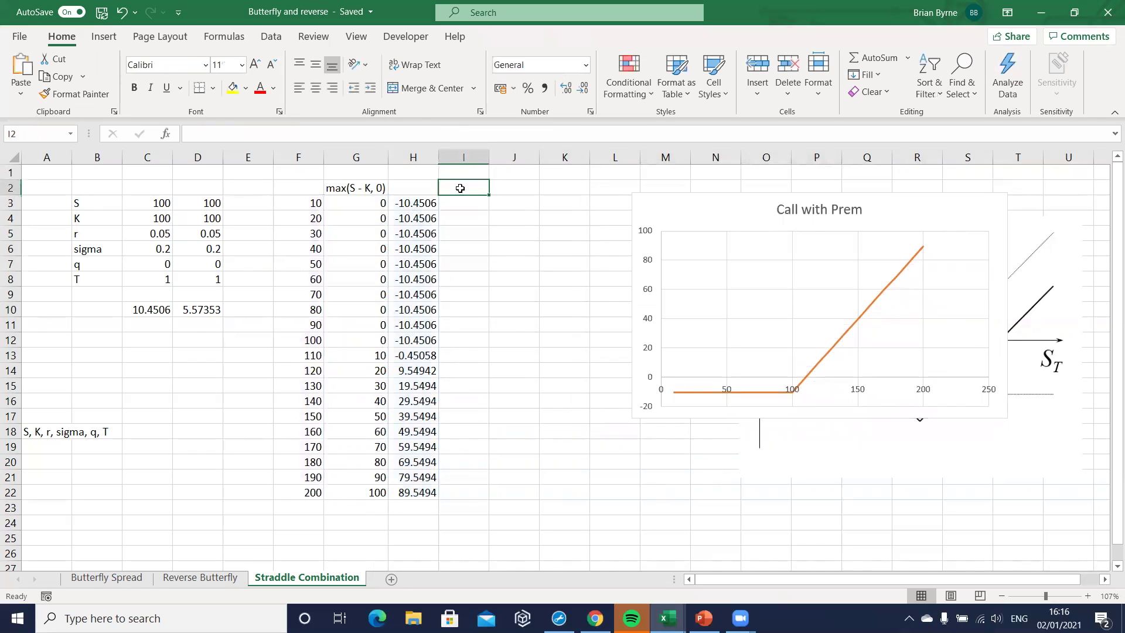
Enter the heading 'max (K - S, 0) - prem' in cell I2
text(max ()
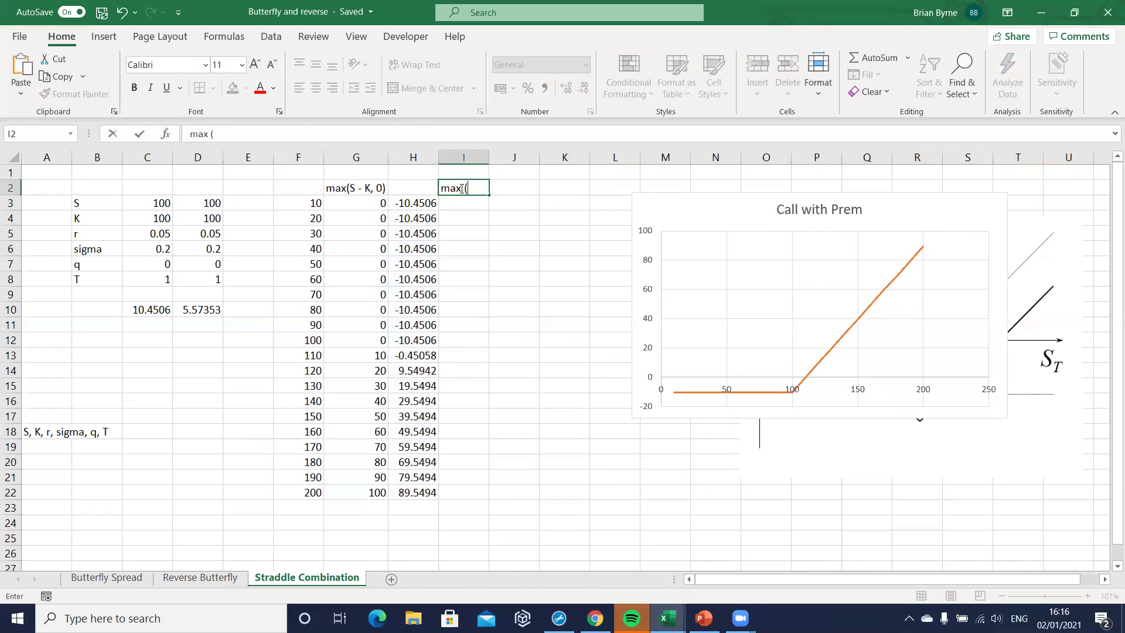
text(K - S, 0) -)
text(prem)
key(Return)
text(=)
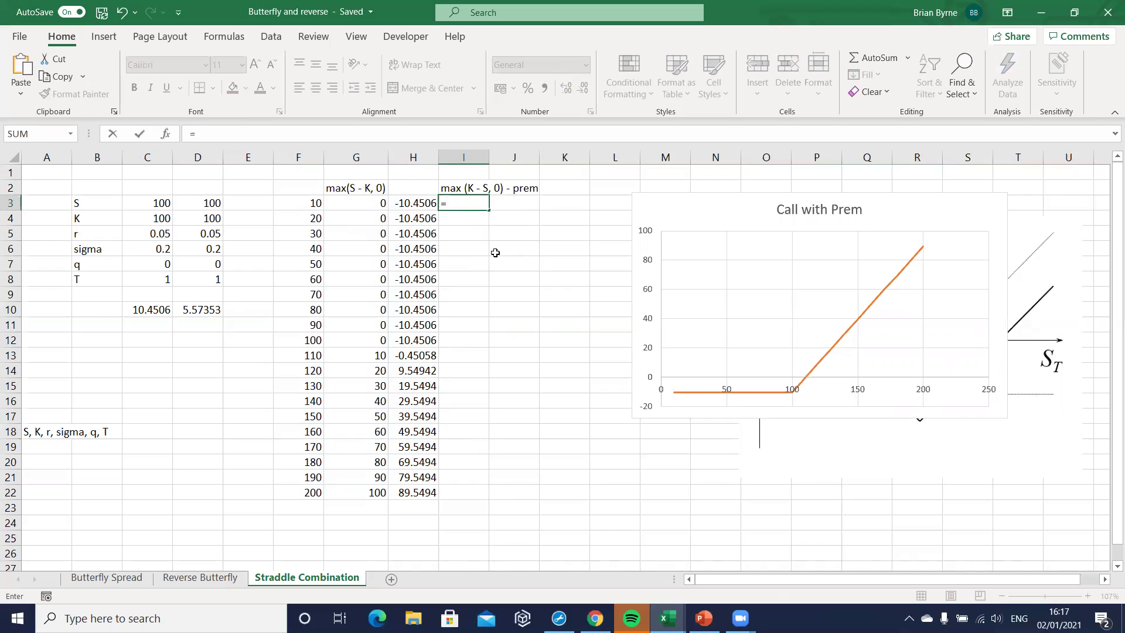
text(mz)
Build the put payoff part =MAX($D$4 - F3, 0) in I3
key(BackSpace)
key(BackSpace)
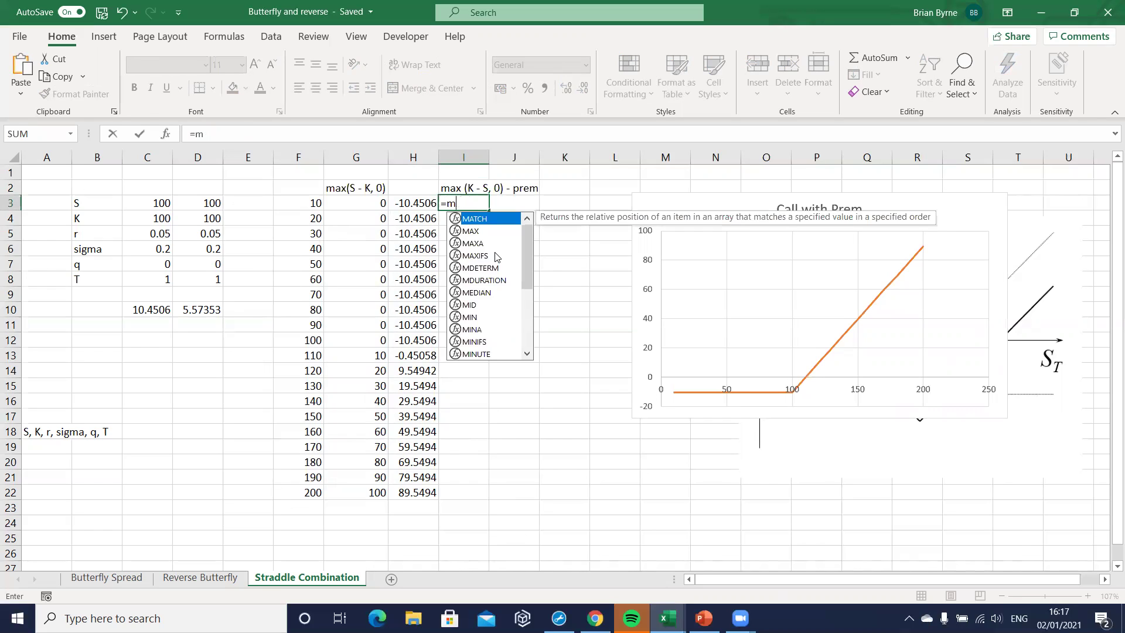
text(ax()
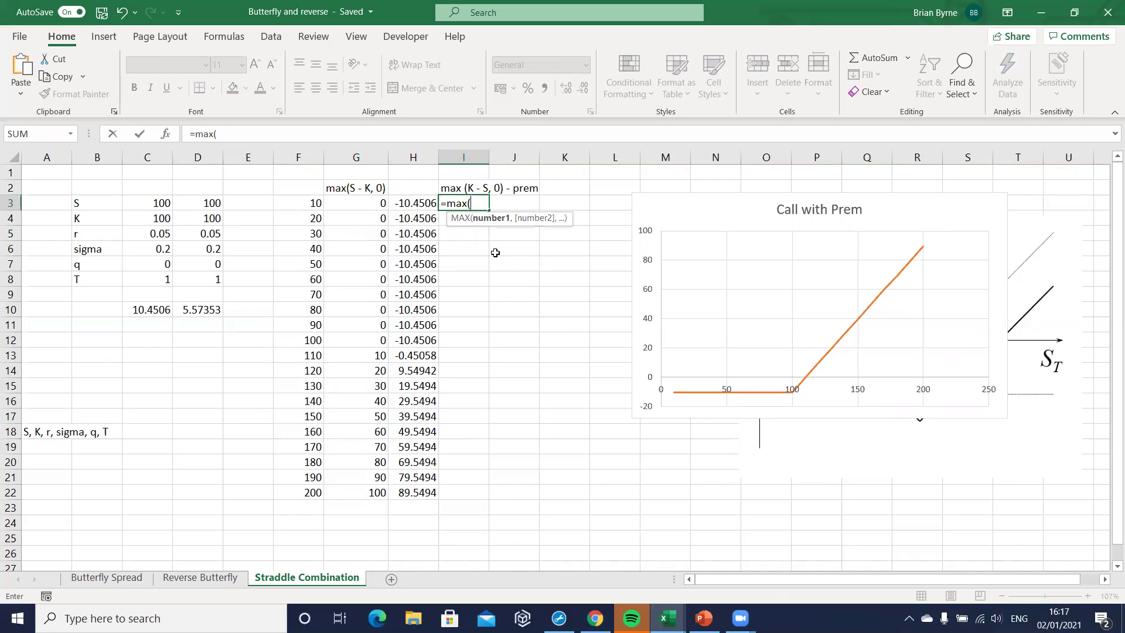
click(202, 218)
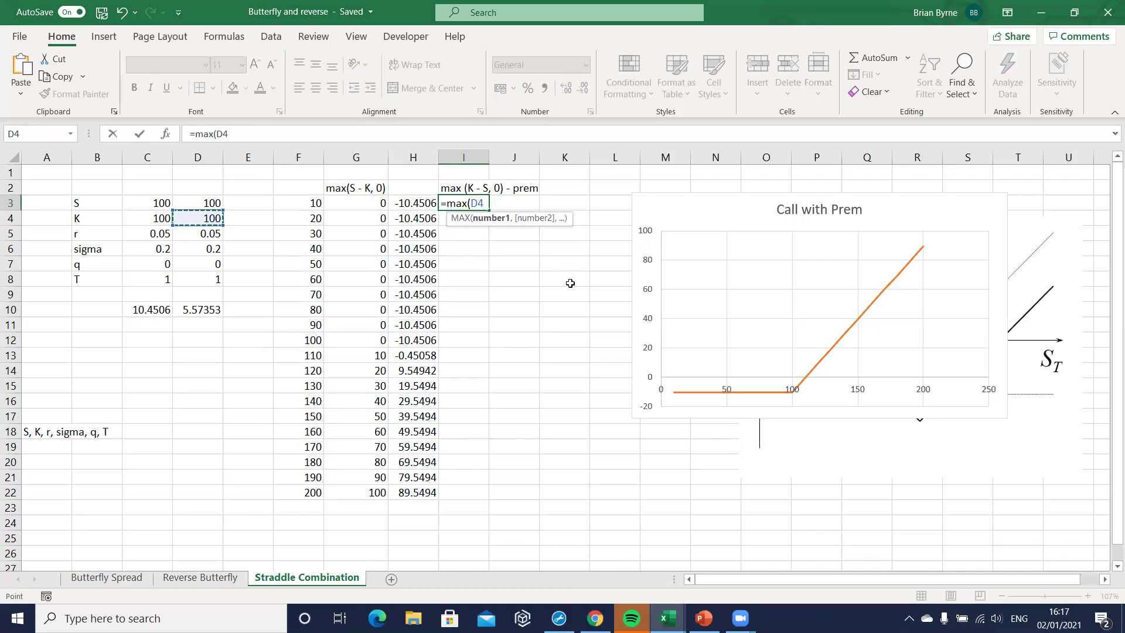
key(F4)
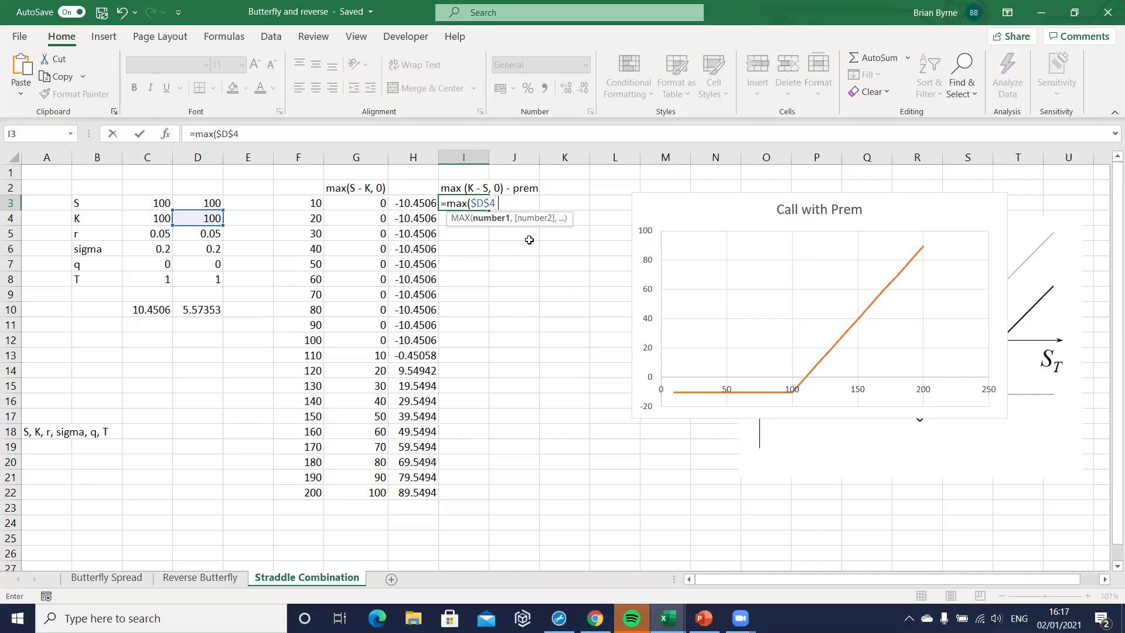
click(302, 205)
text(,)
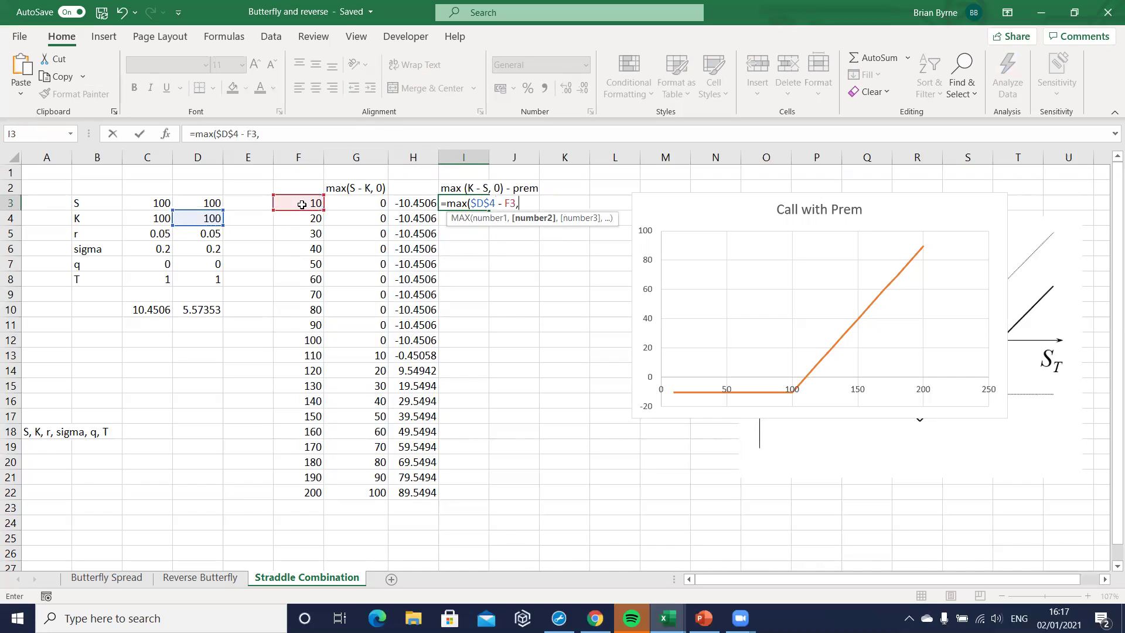
text( 0))
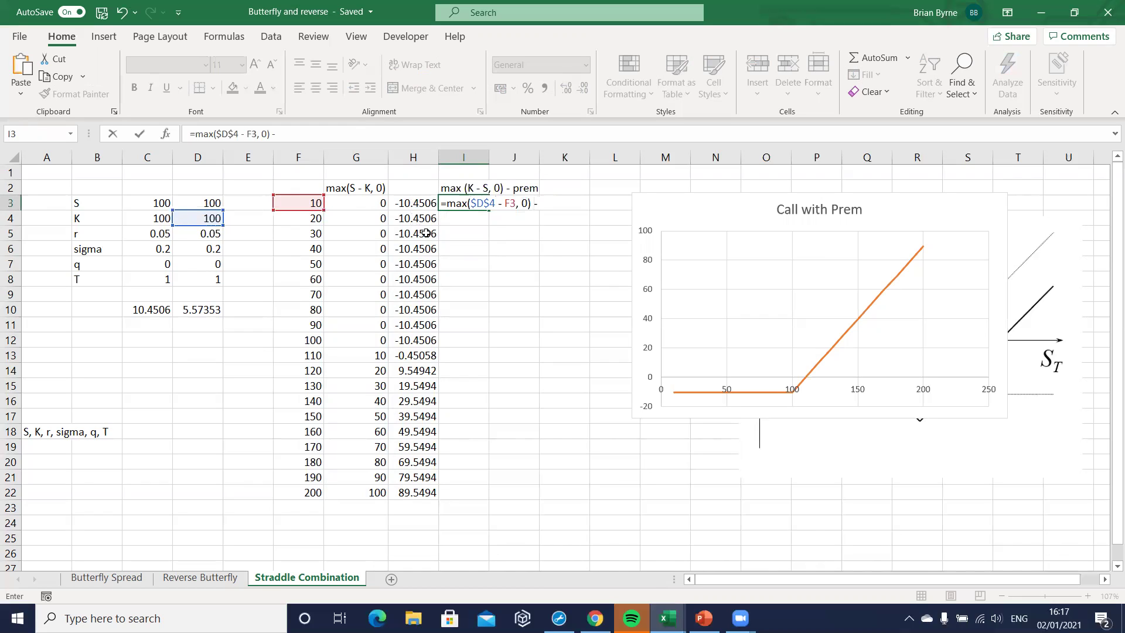
Subtract the locked put premium $D$10, then fill the formula down to I22
text(-)
click(203, 309)
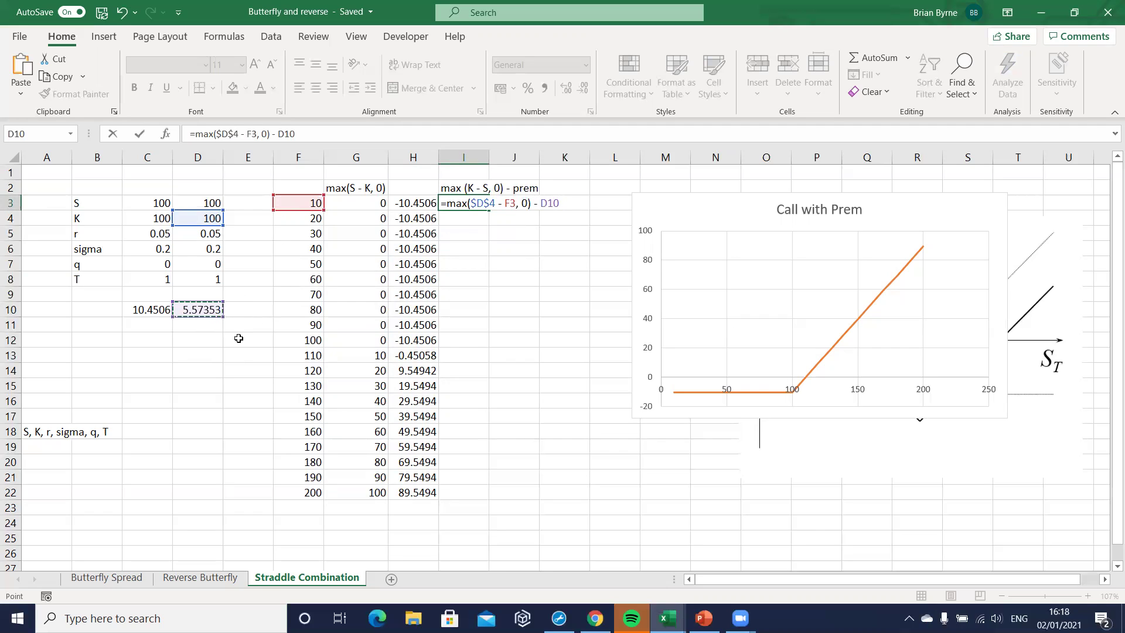
key(F4)
key(Return)
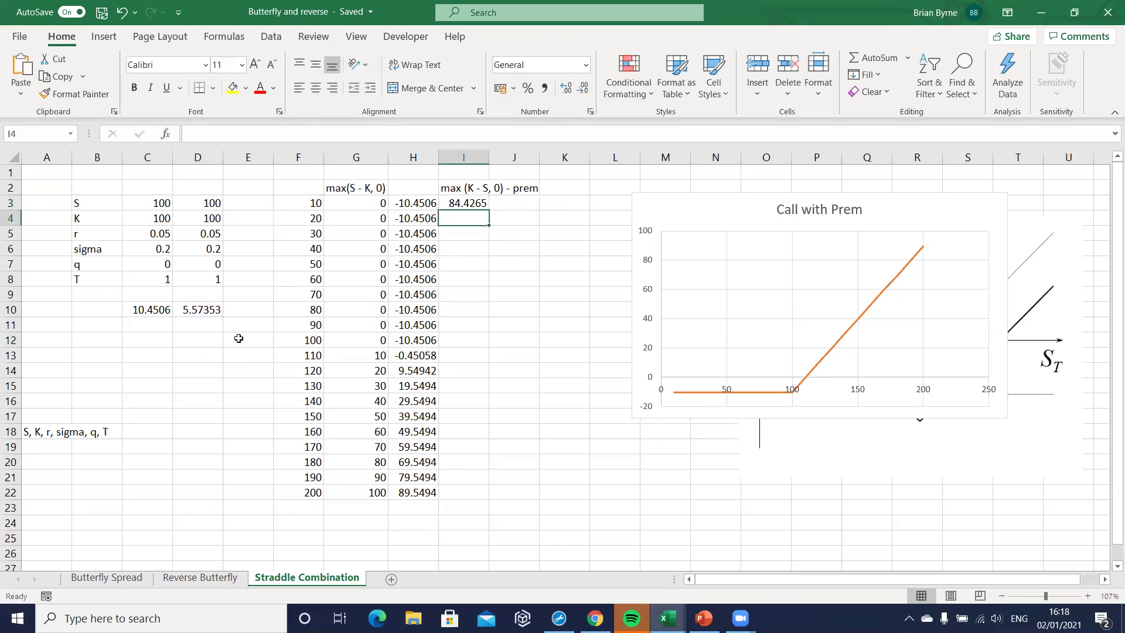
click(452, 201)
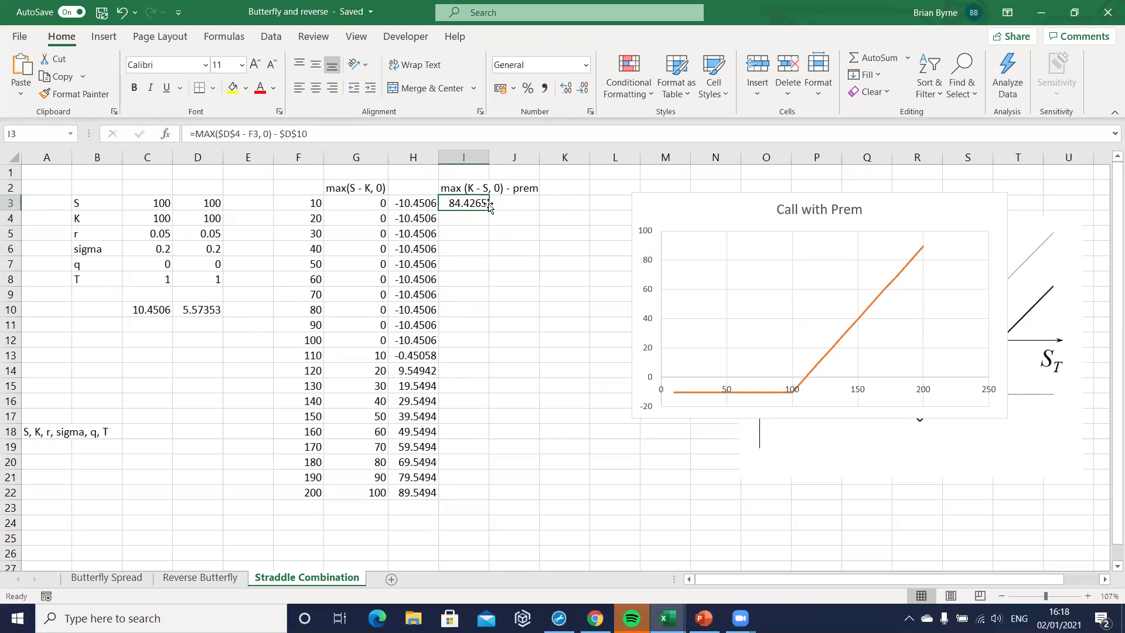
drag(487, 210, 505, 471)
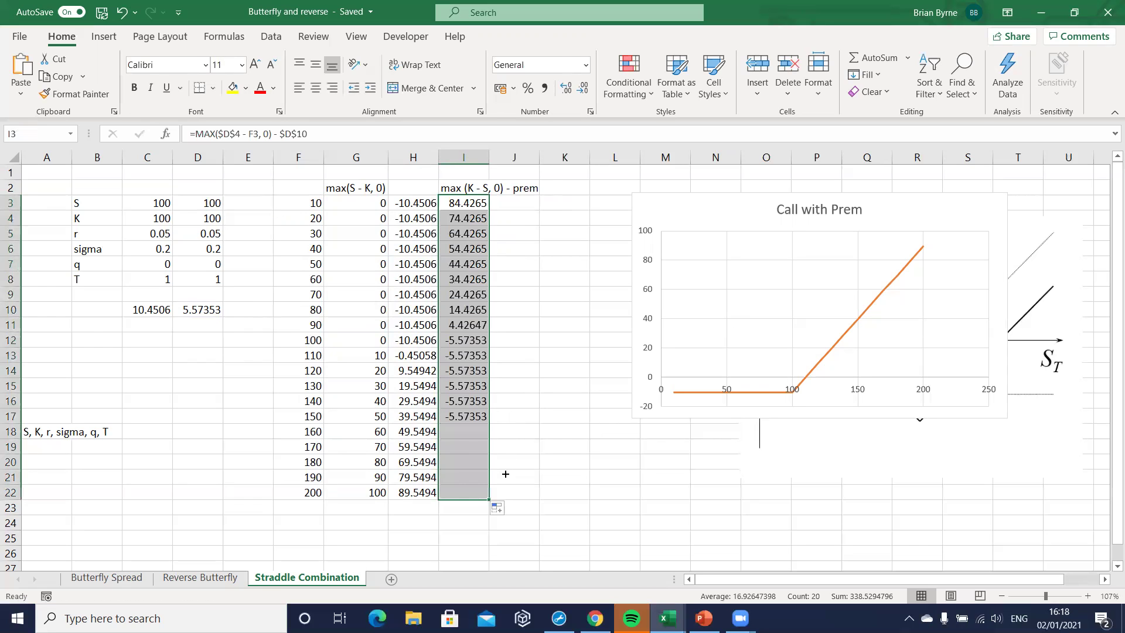
Open the chart's Select Data dialog and add a series named 'Put wit Prem'
right_click(752, 352)
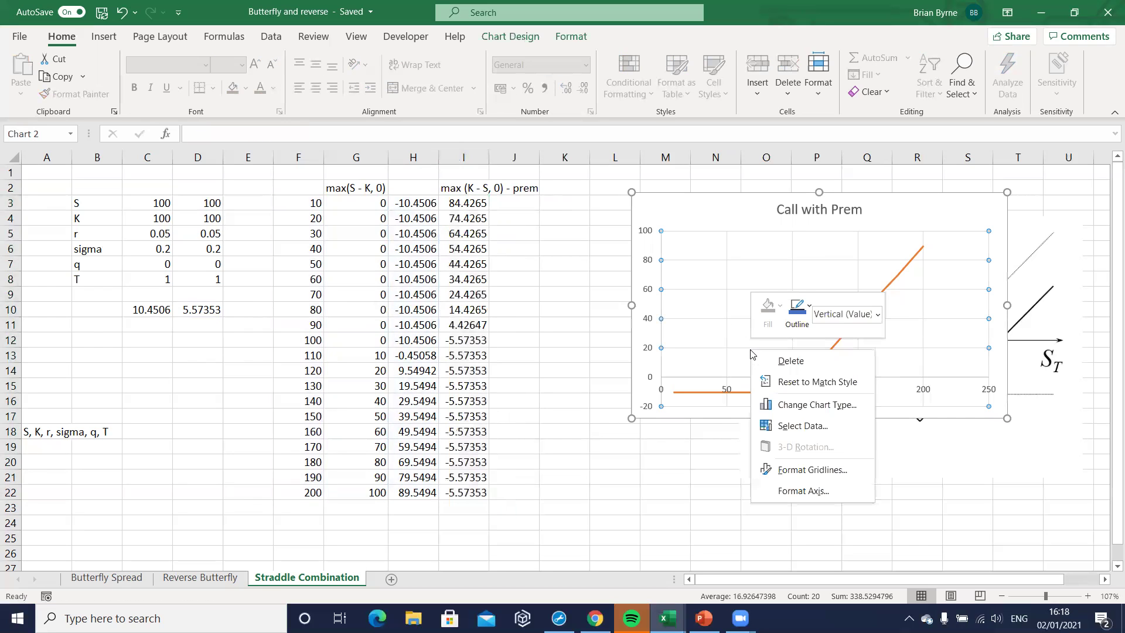
click(790, 424)
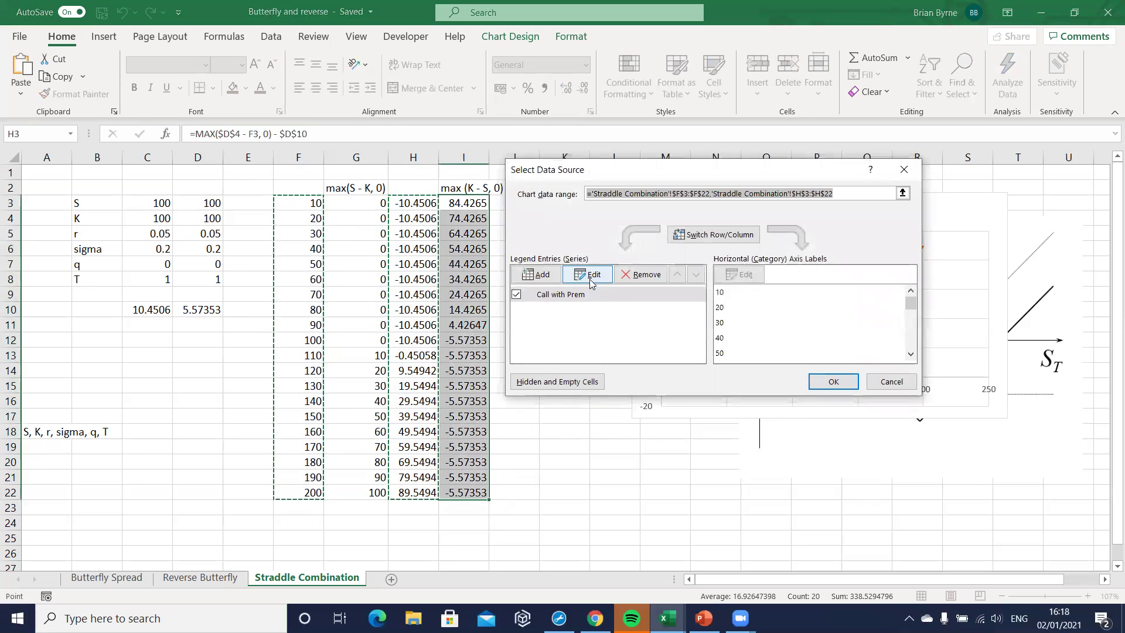
click(549, 277)
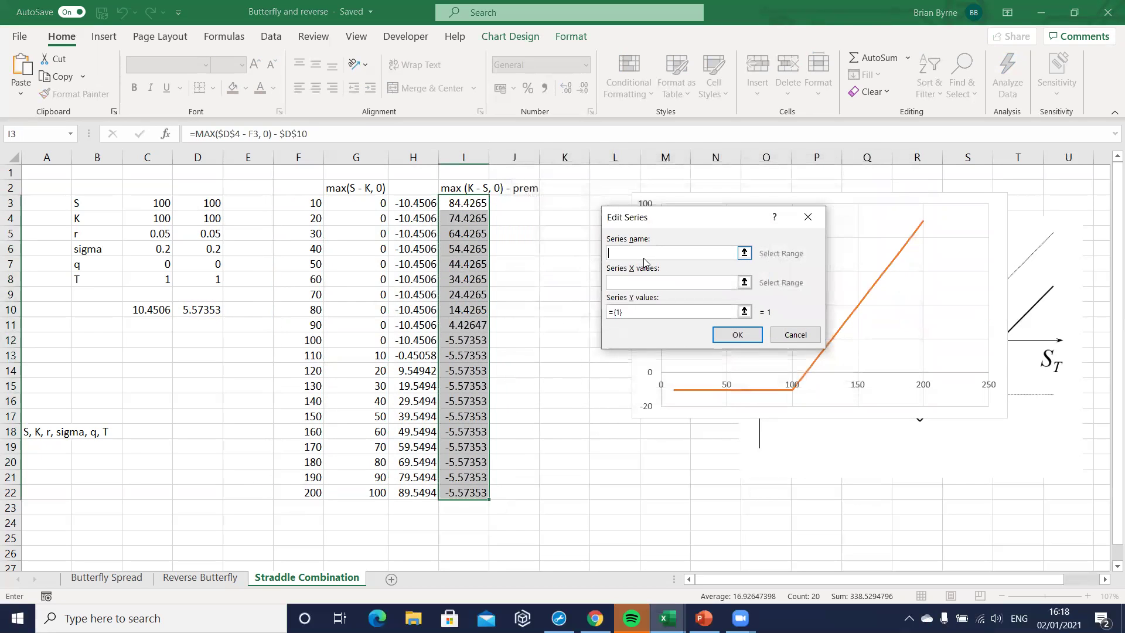
text(Put wit)
Set the put series' X values to F3:F22 and Y values to I3:I22, then apply
click(643, 282)
drag(308, 201, 305, 493)
click(627, 313)
key(BackSpace)
key(BackSpace)
drag(460, 205, 479, 478)
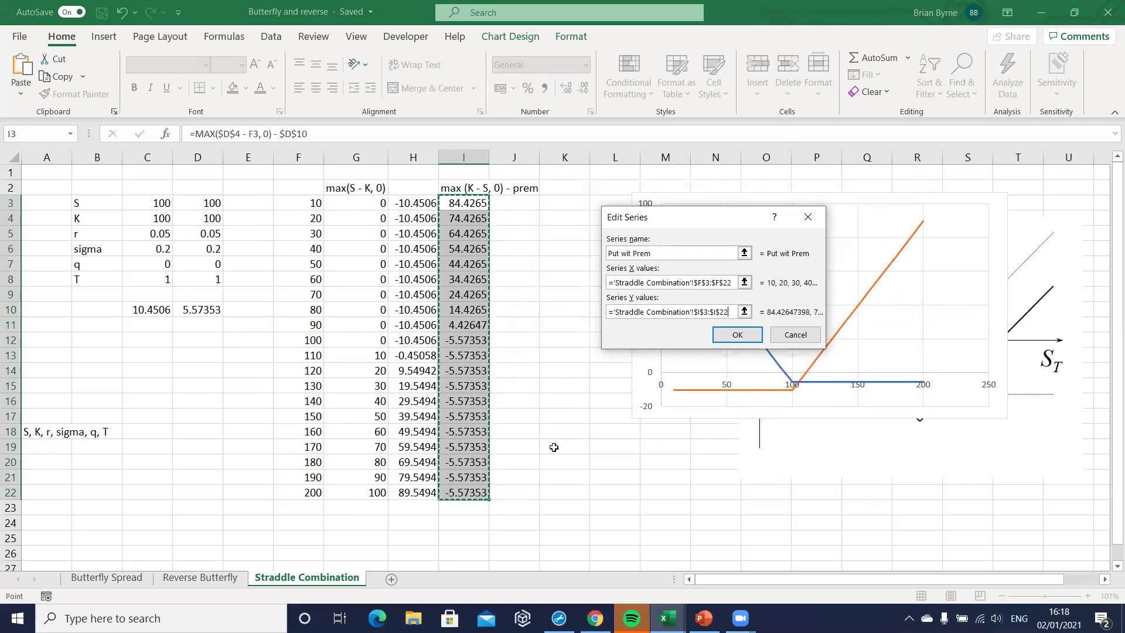
click(749, 343)
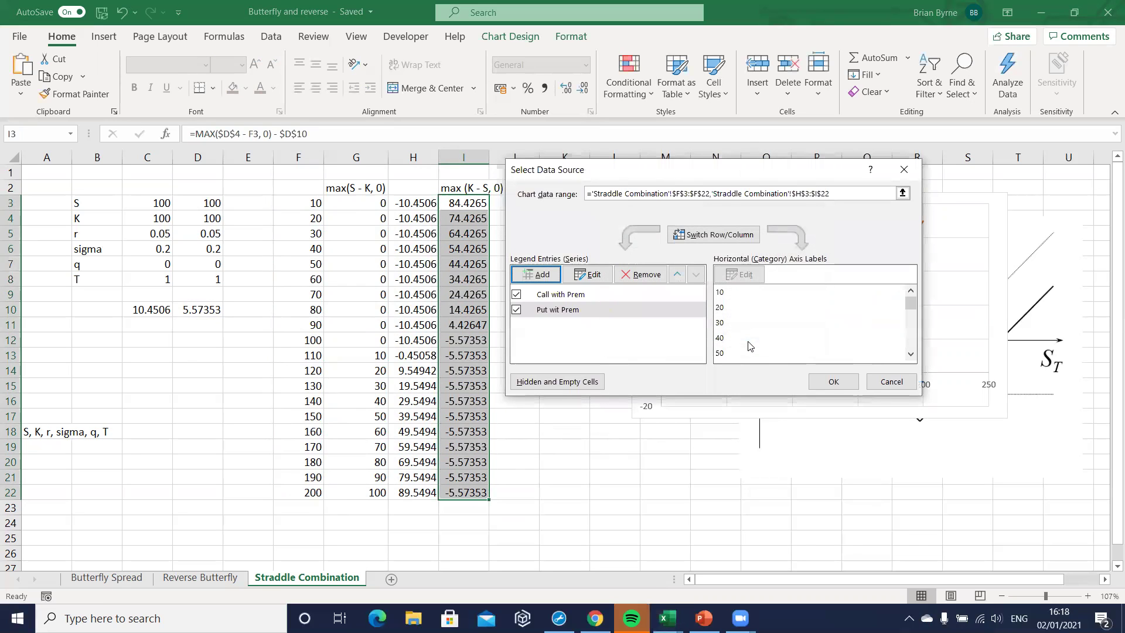
click(852, 387)
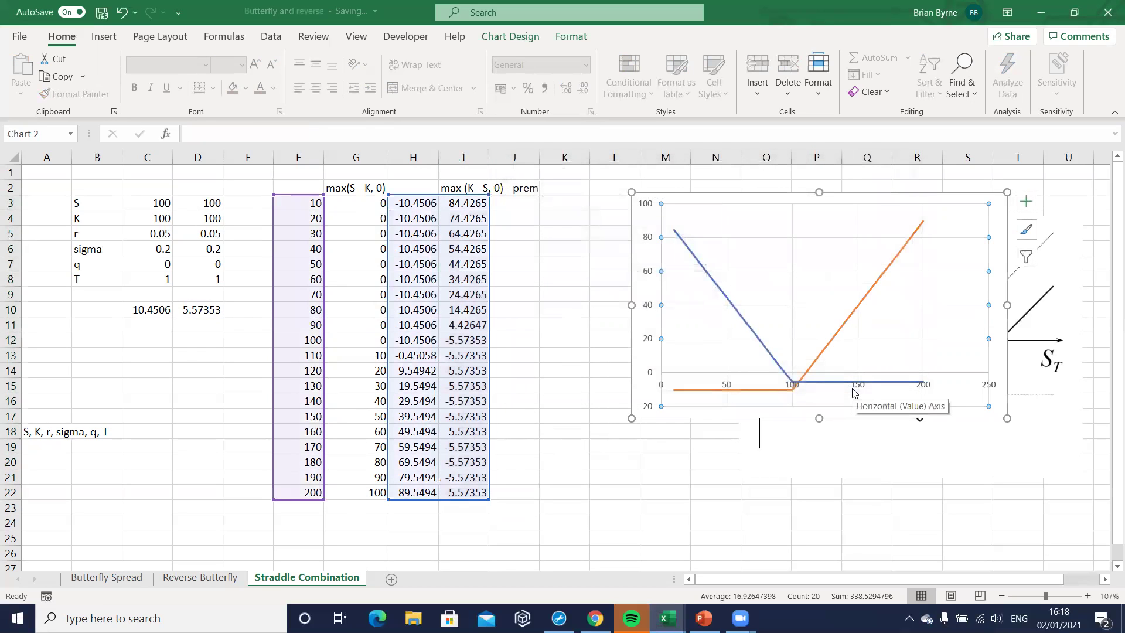
drag(970, 198, 659, 216)
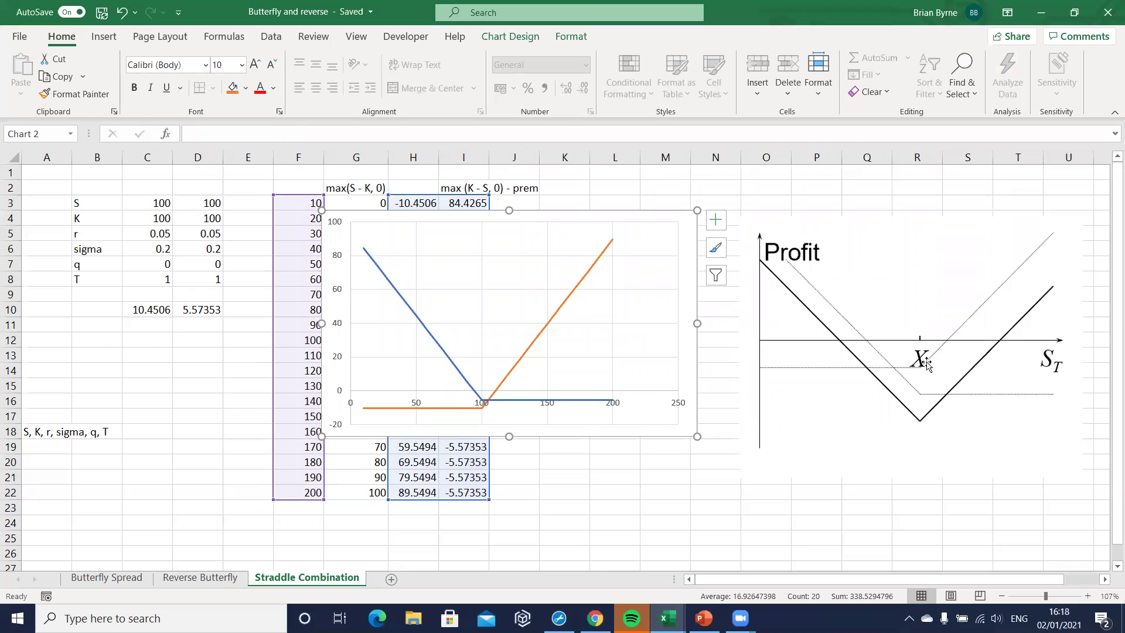
drag(686, 221, 1002, 196)
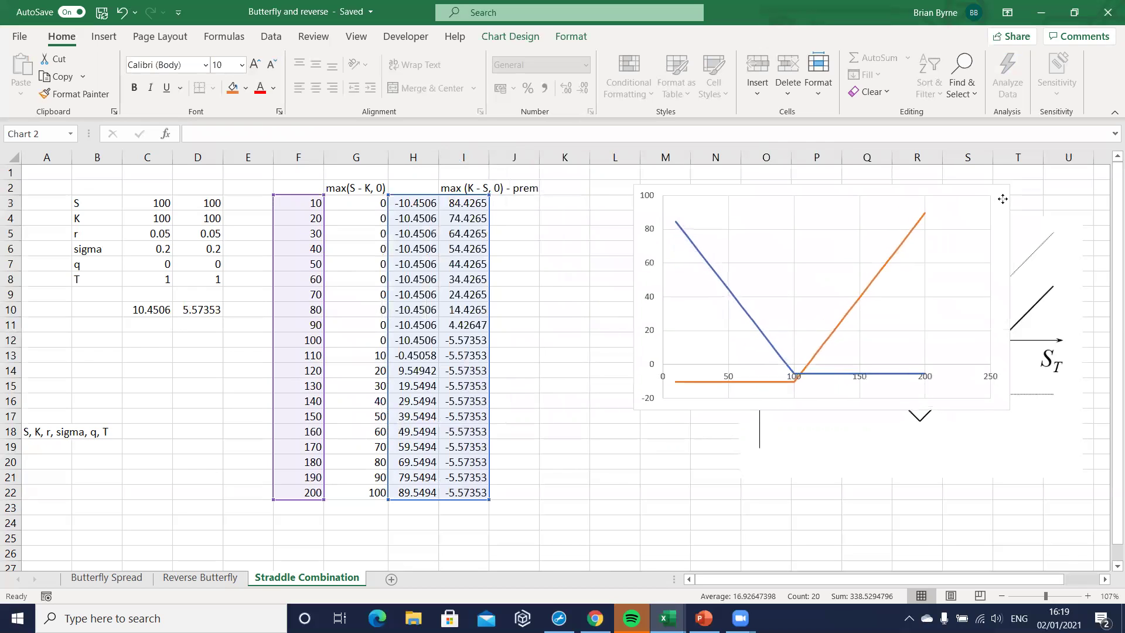
Type the heading 'Portfolio' in K2
click(553, 193)
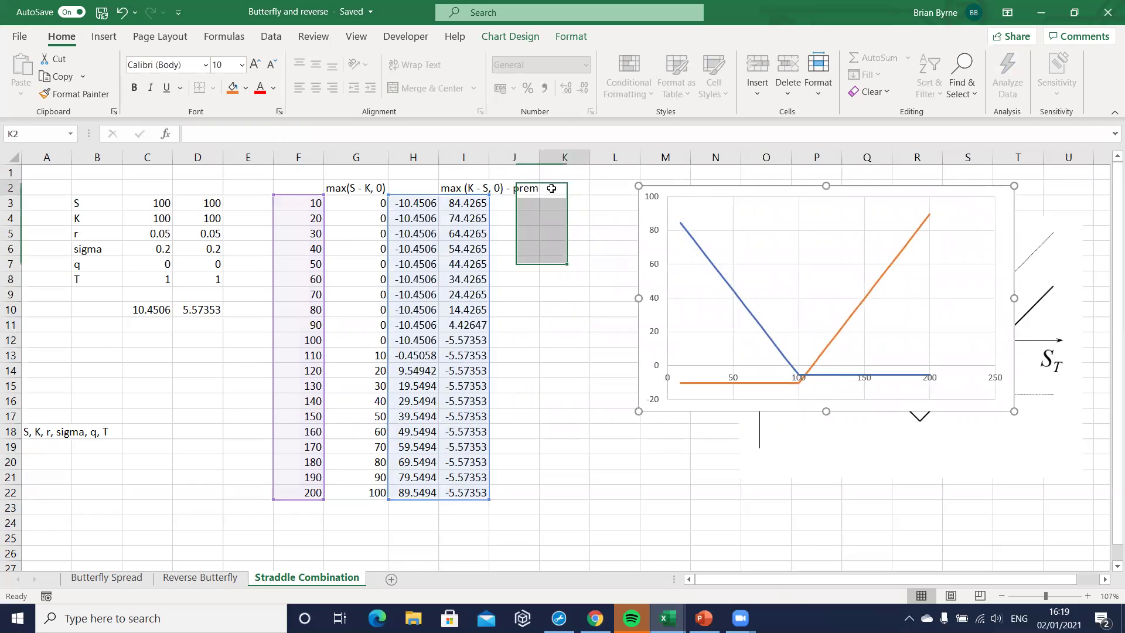
text(Portfol)
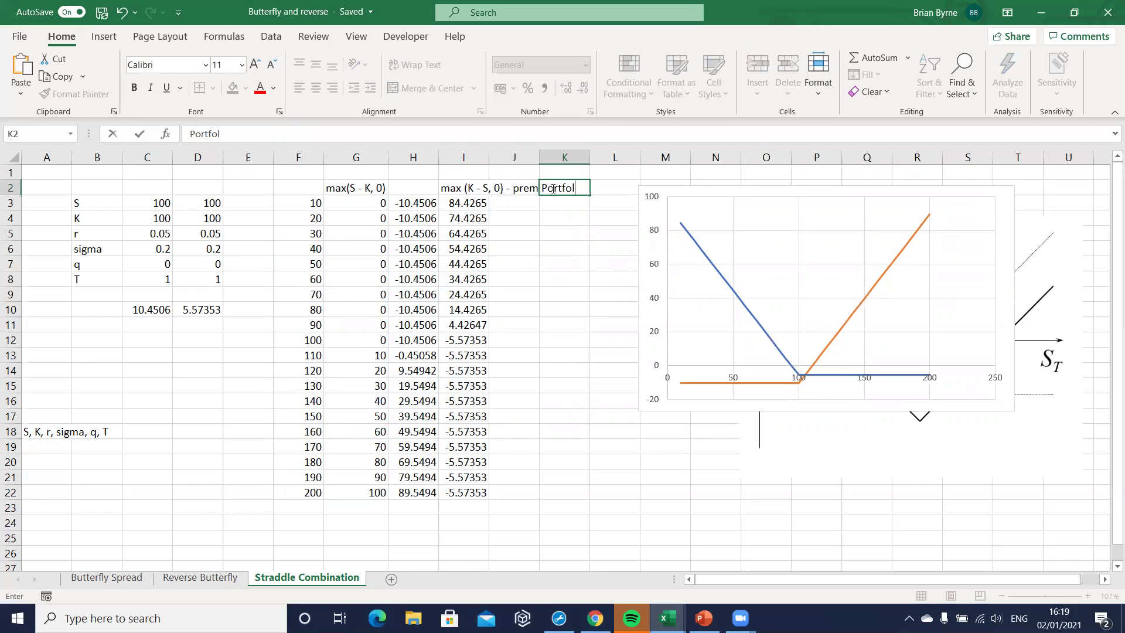
text(io)
key(Return)
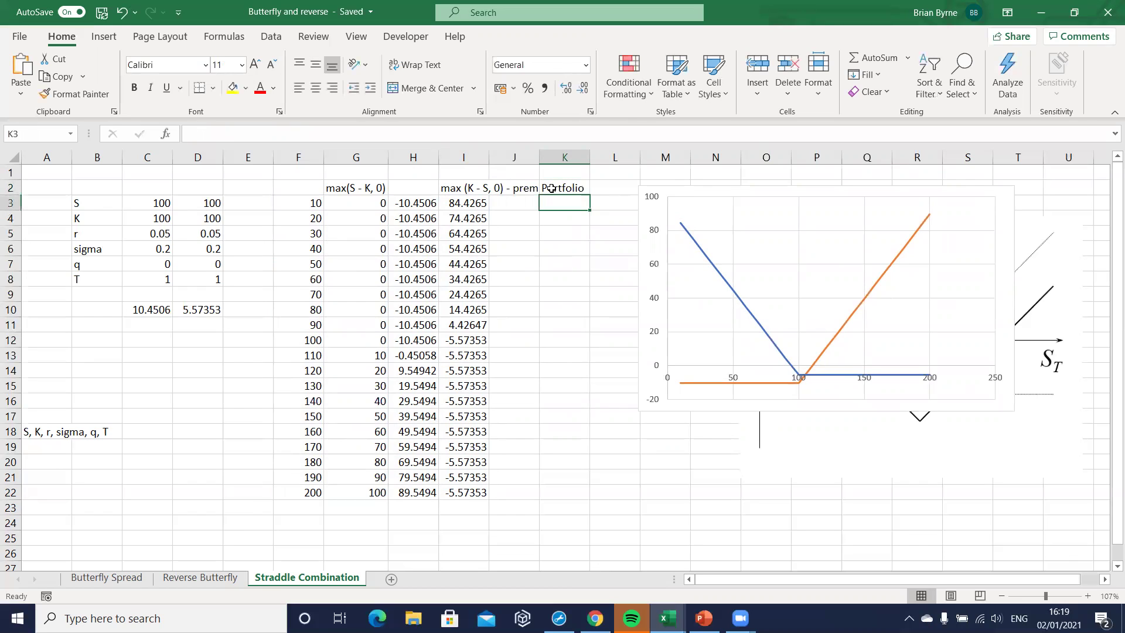
Enter =H3+I3 in K3 and fill it down to K22
text(=)
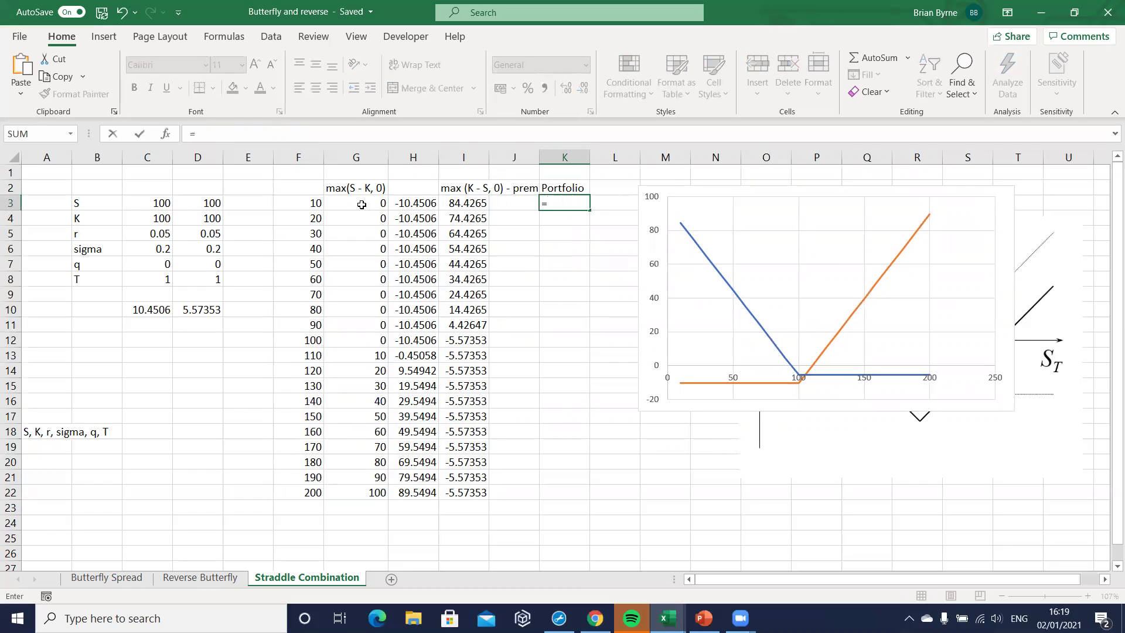
click(413, 202)
text(+)
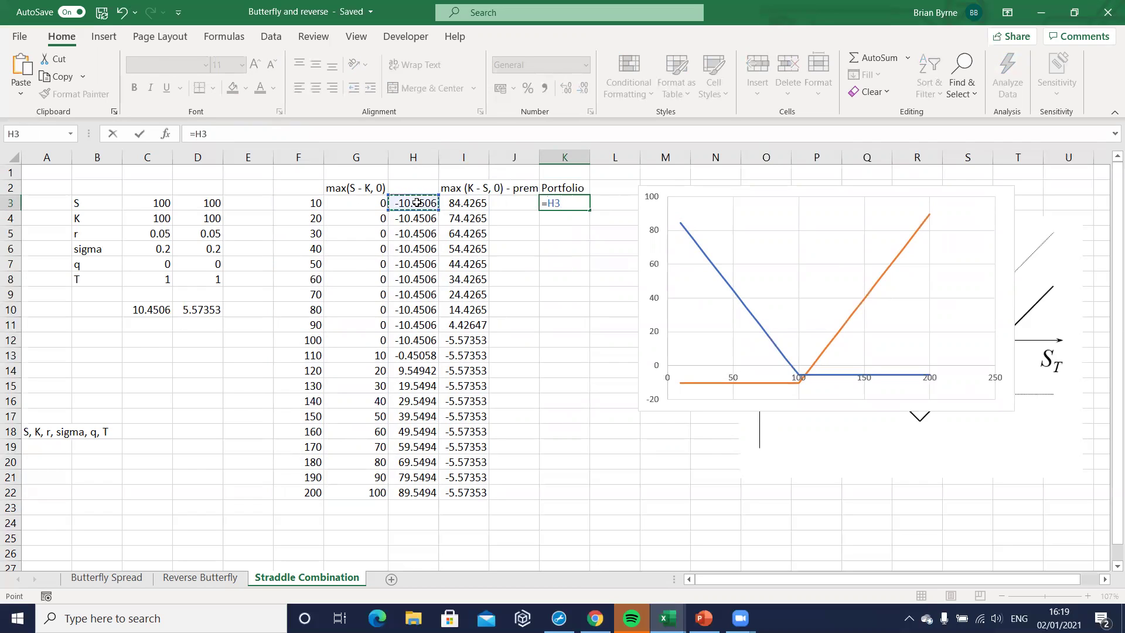
click(455, 203)
key(Return)
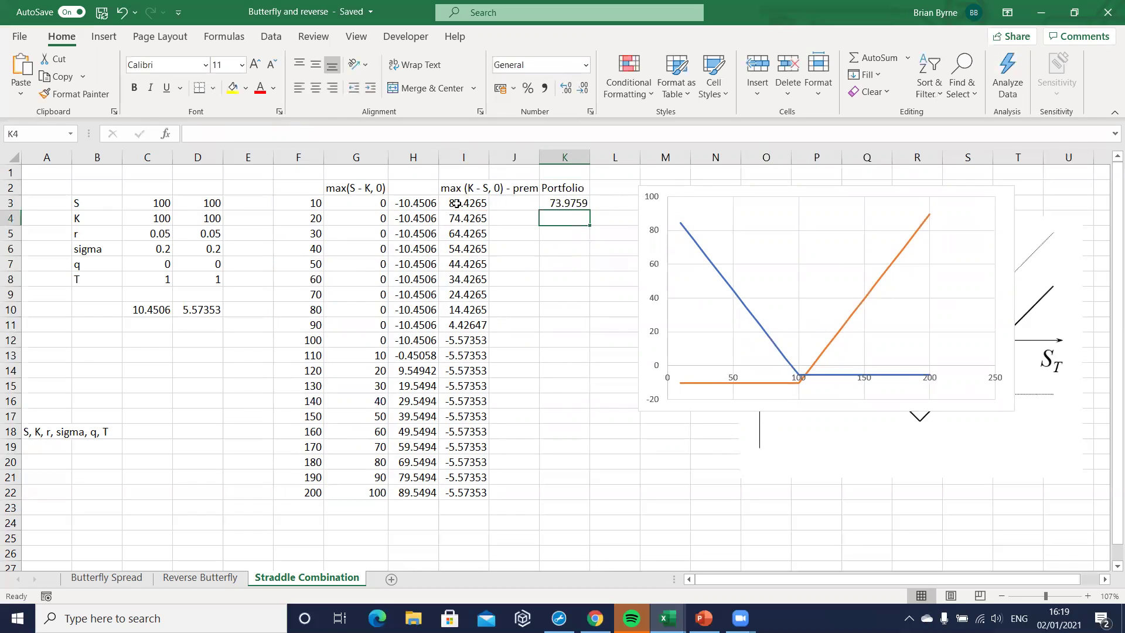
click(569, 204)
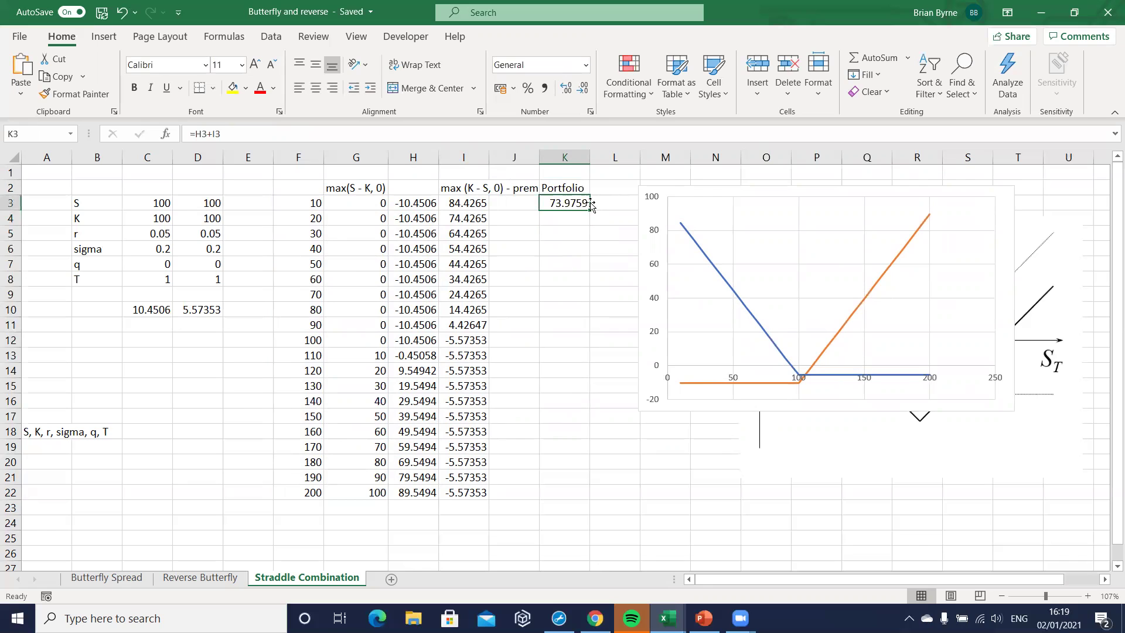
drag(589, 210, 581, 495)
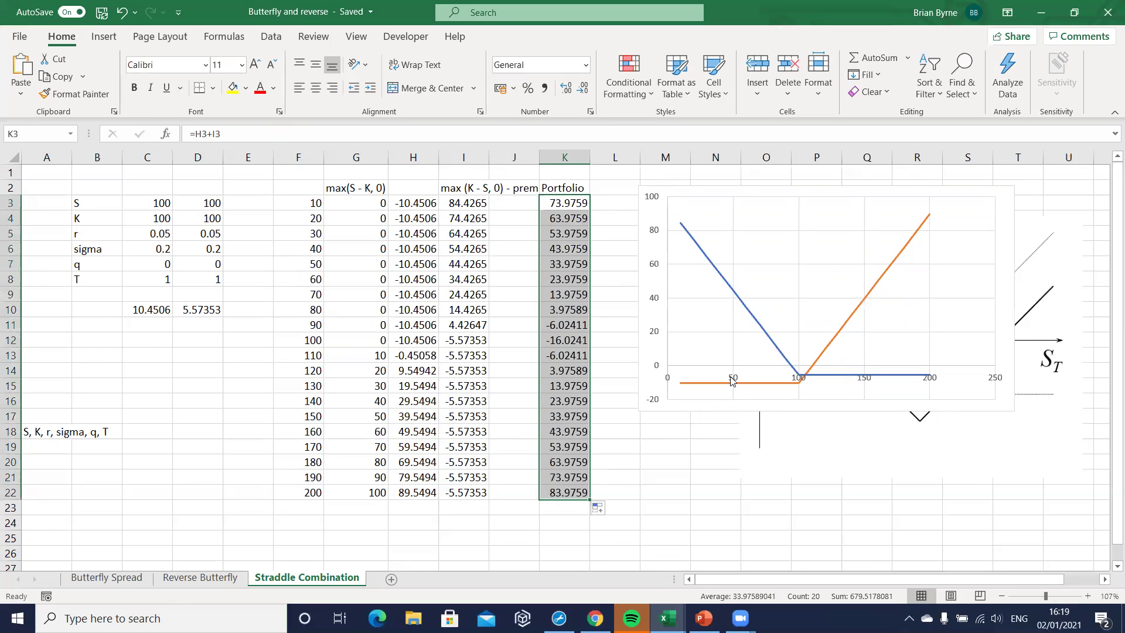
Add a Combination series to the chart with X values F3:F22 and Y values K3:K22
right_click(728, 360)
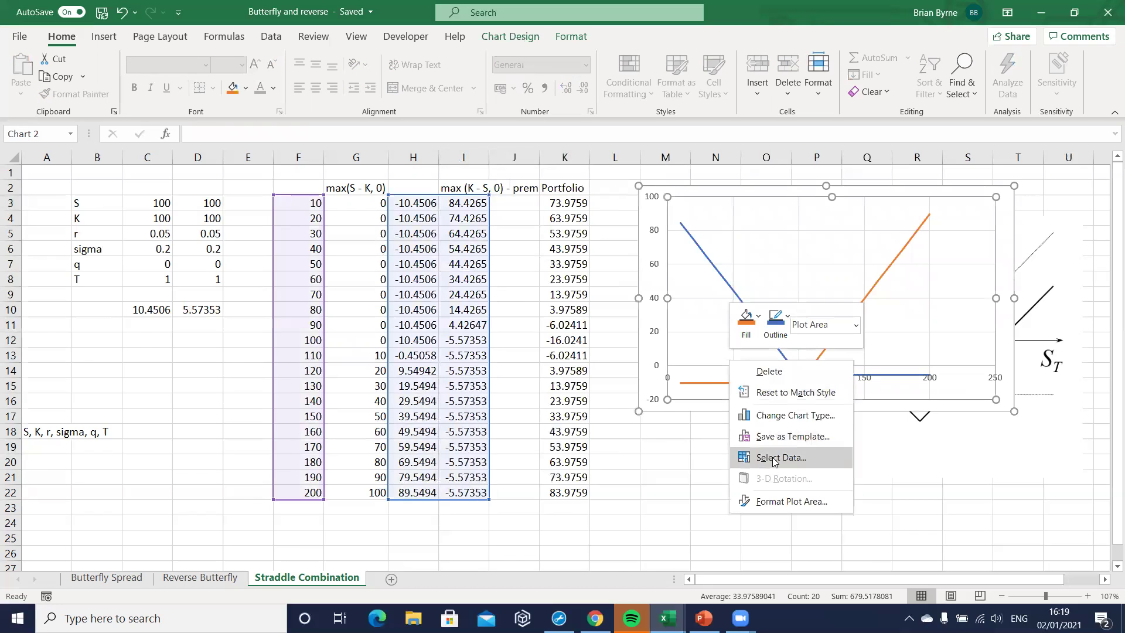
click(769, 458)
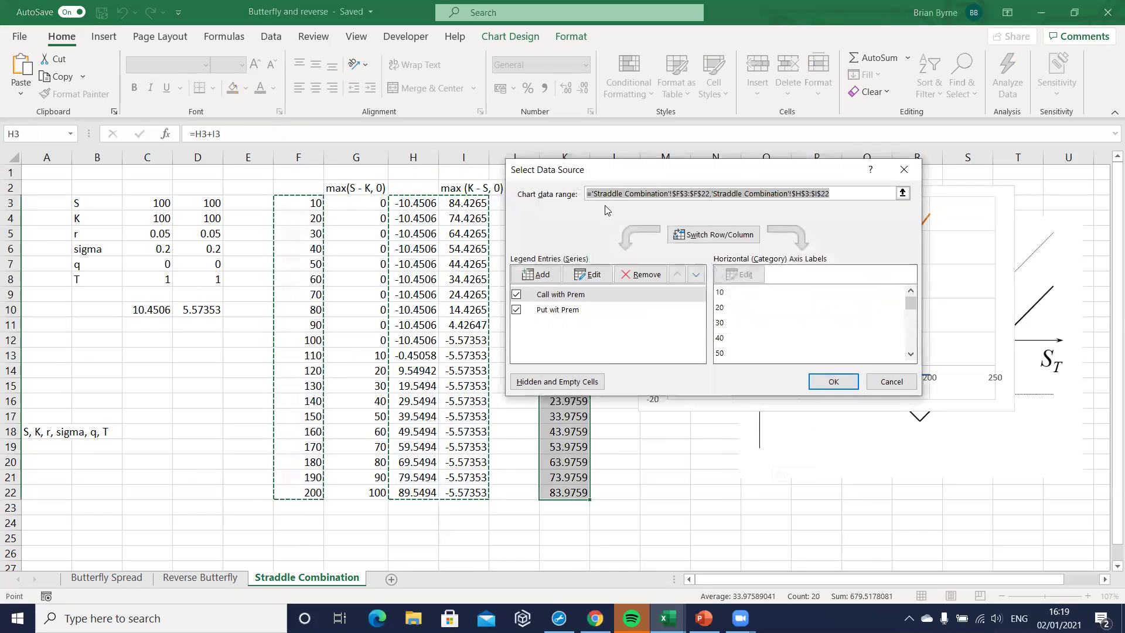
click(535, 274)
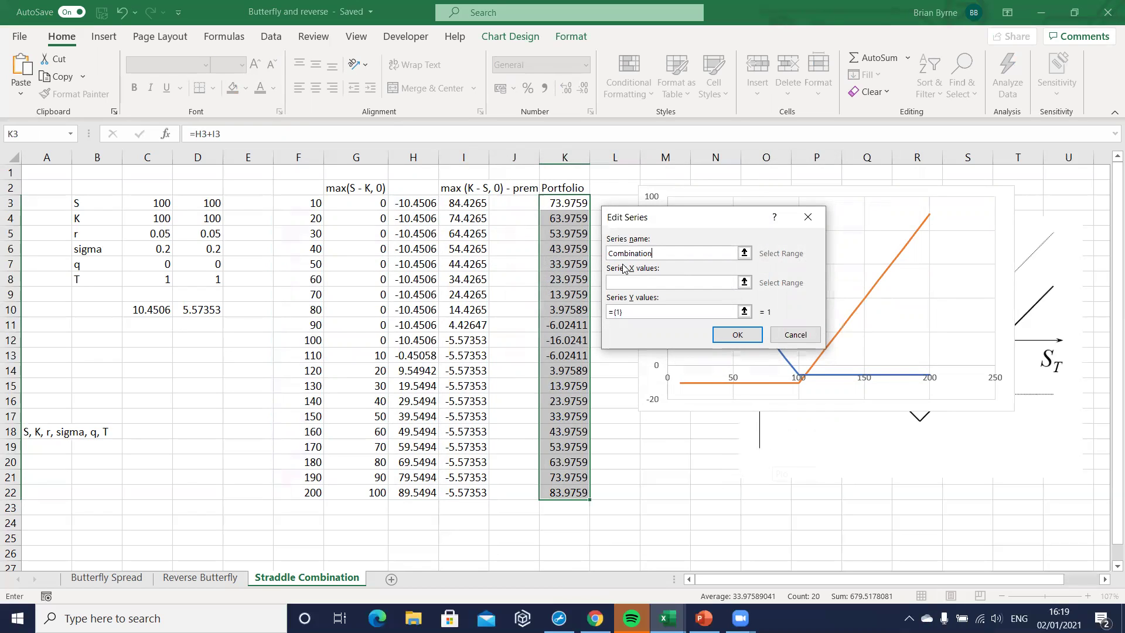
click(624, 284)
drag(302, 205, 311, 493)
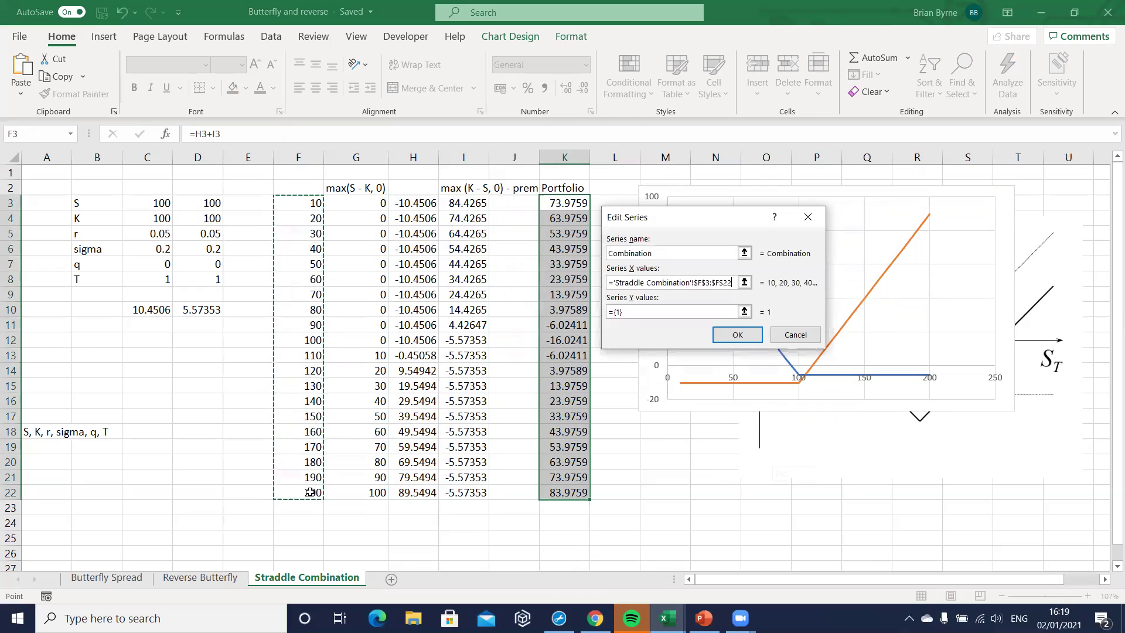
click(638, 313)
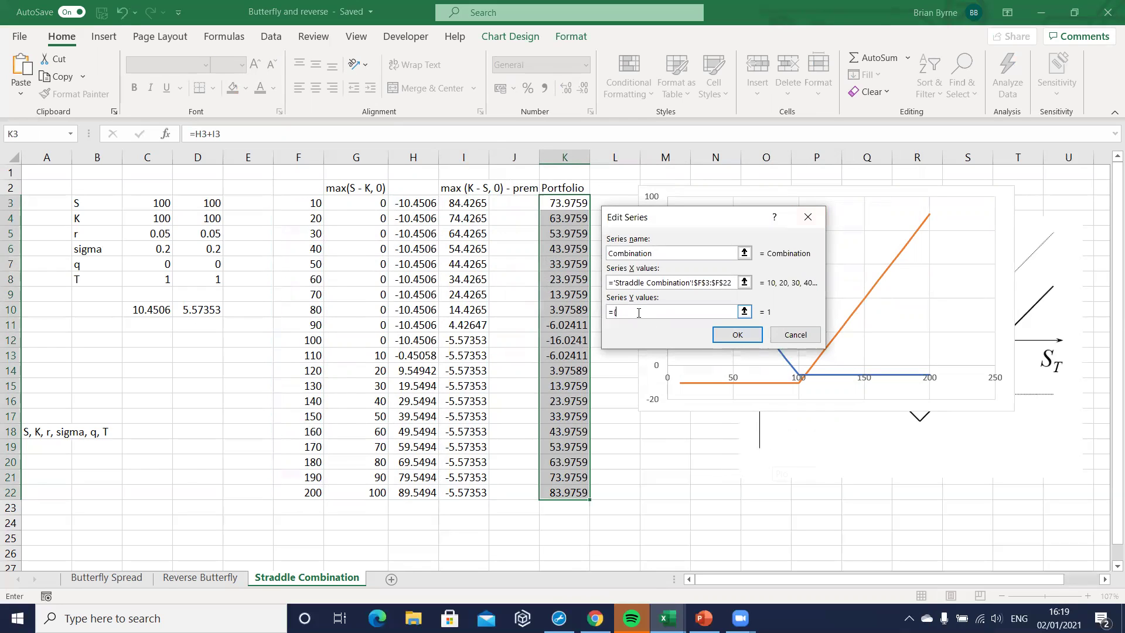
drag(562, 204, 571, 493)
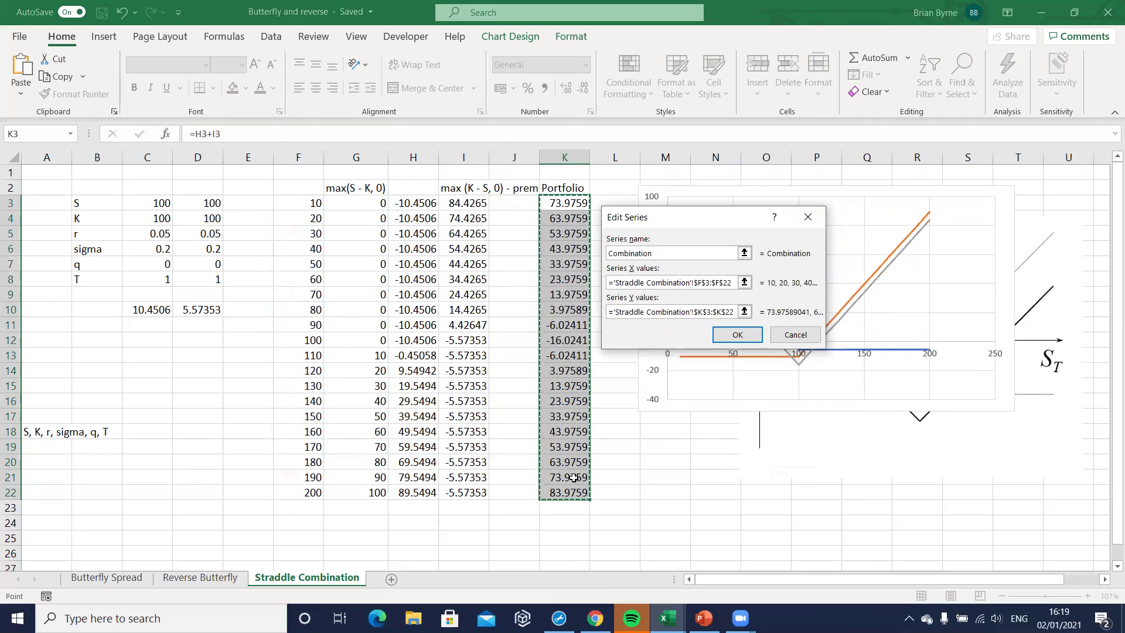
click(735, 343)
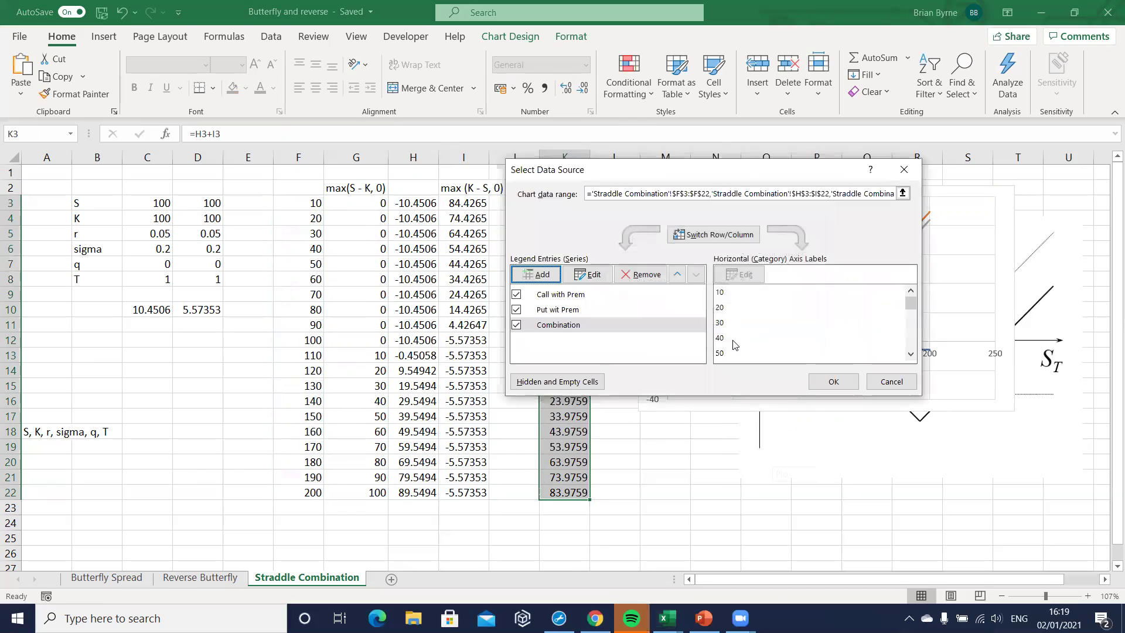
click(817, 382)
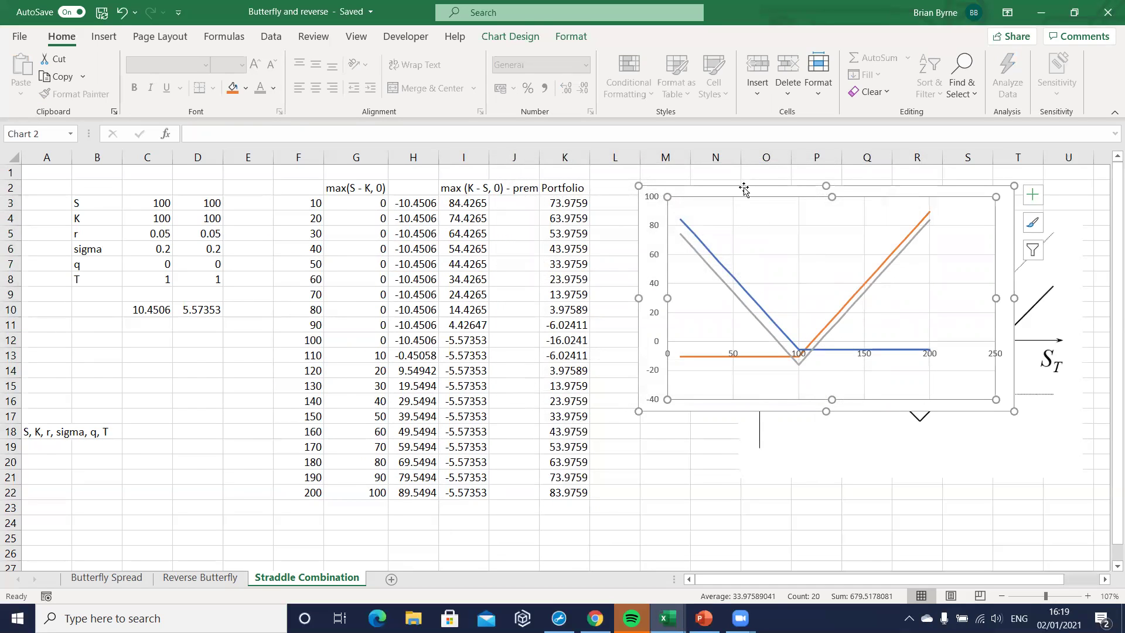
Add a legend below the plot and move the chart over the data columns beside the diagram
click(1033, 194)
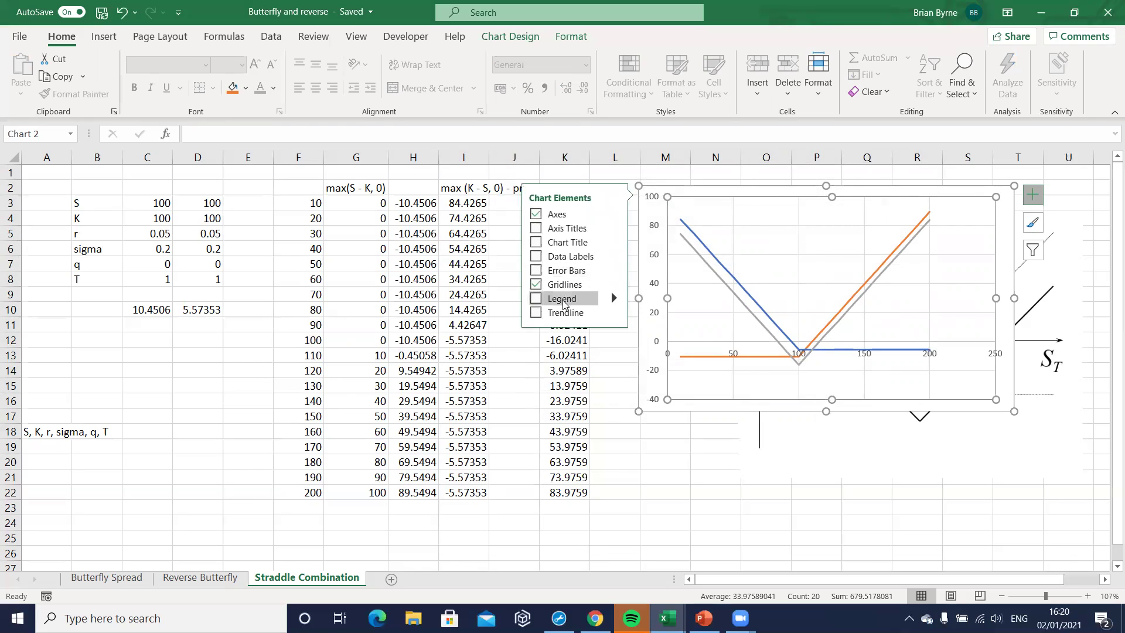
click(537, 300)
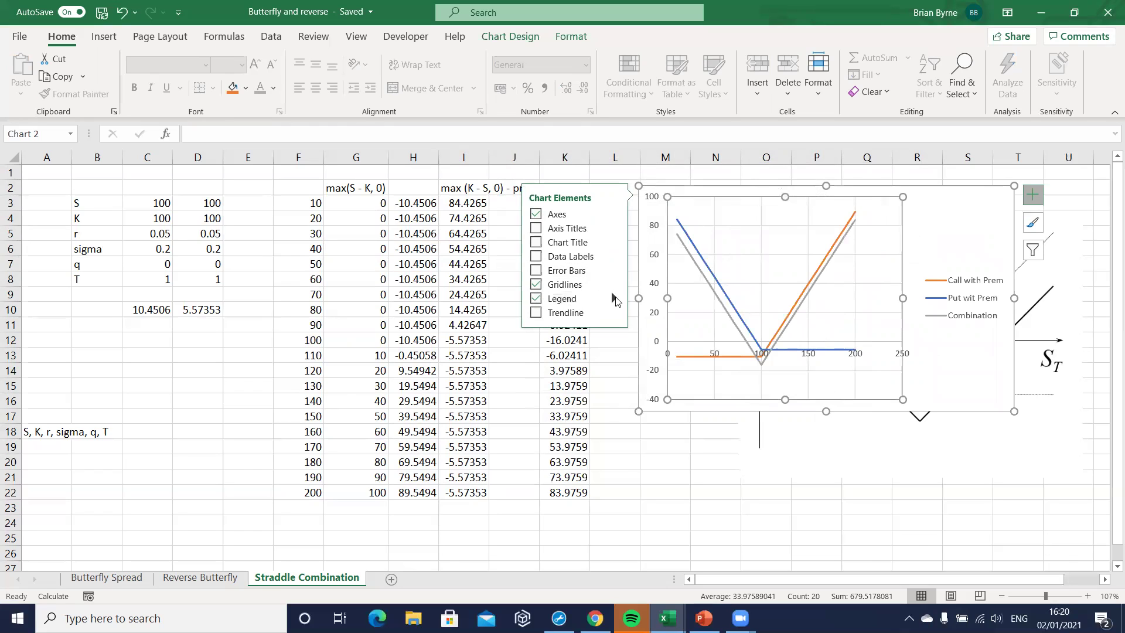
click(614, 298)
click(652, 357)
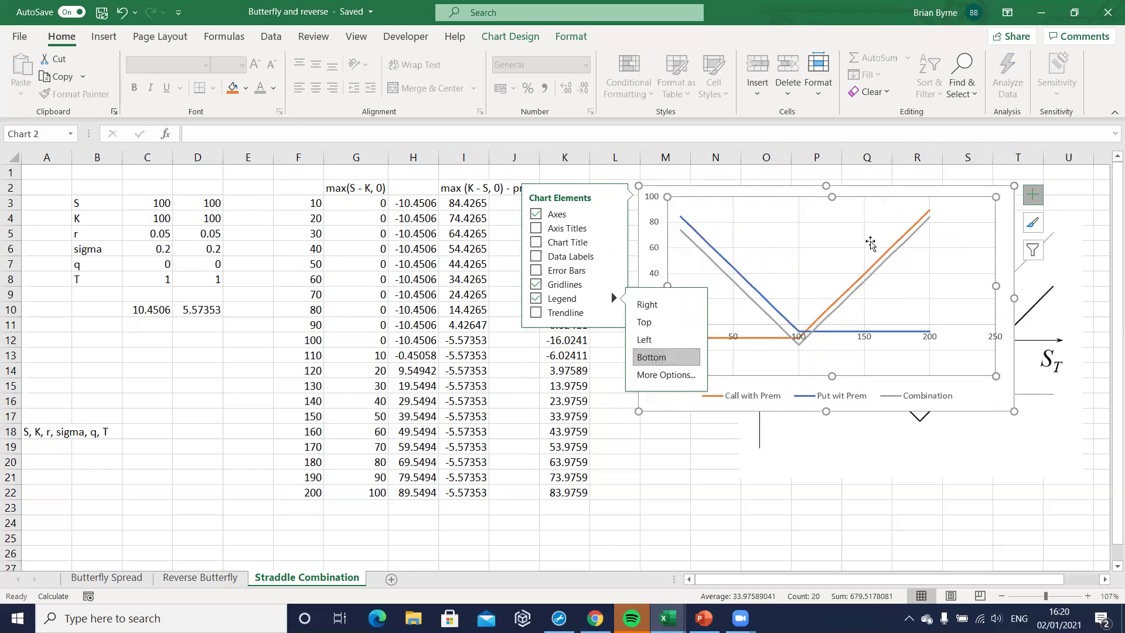
drag(1006, 243, 656, 264)
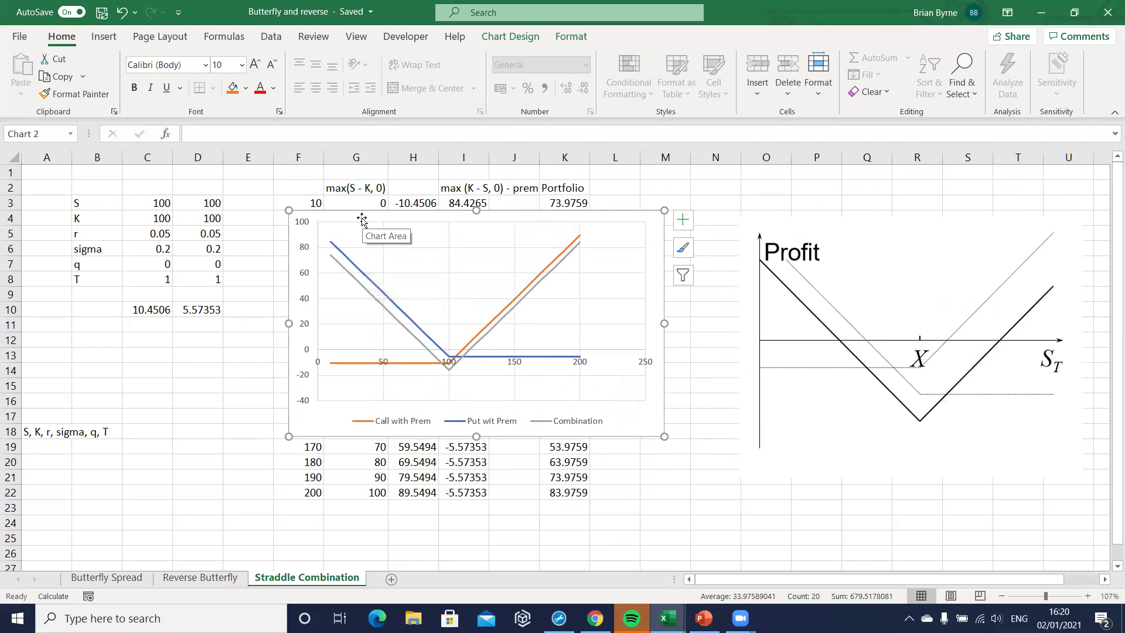
mouse_move(362, 219)
mouse_down()
mouse_move(391, 227)
mouse_move(368, 227)
mouse_up()
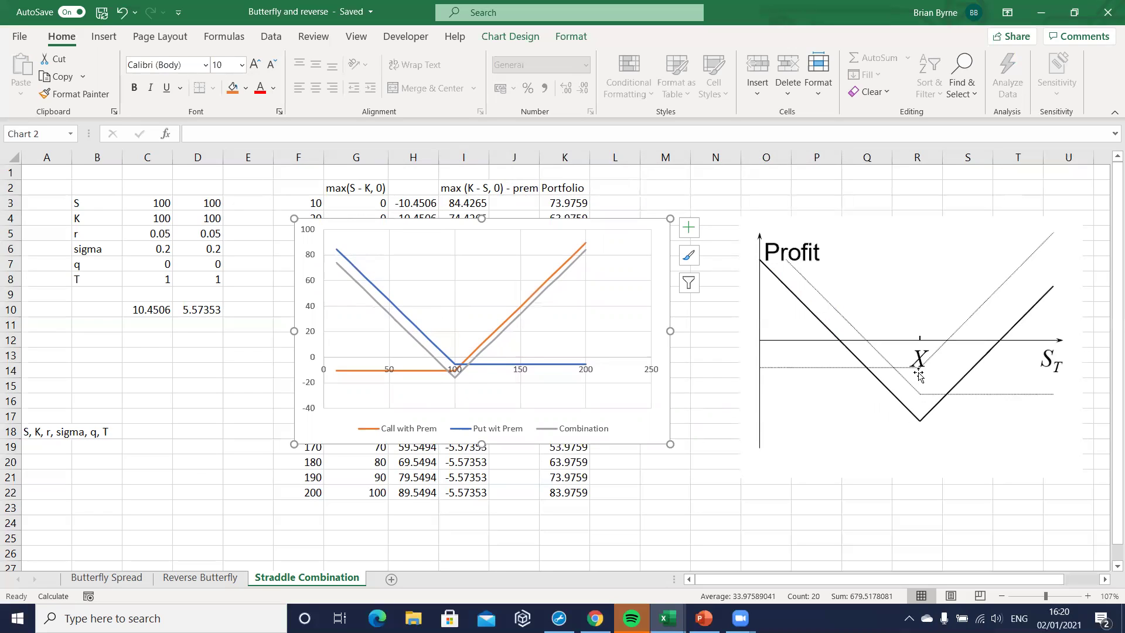
Try spot price S in C3 at 90, then 110, then set it back to 90
click(158, 204)
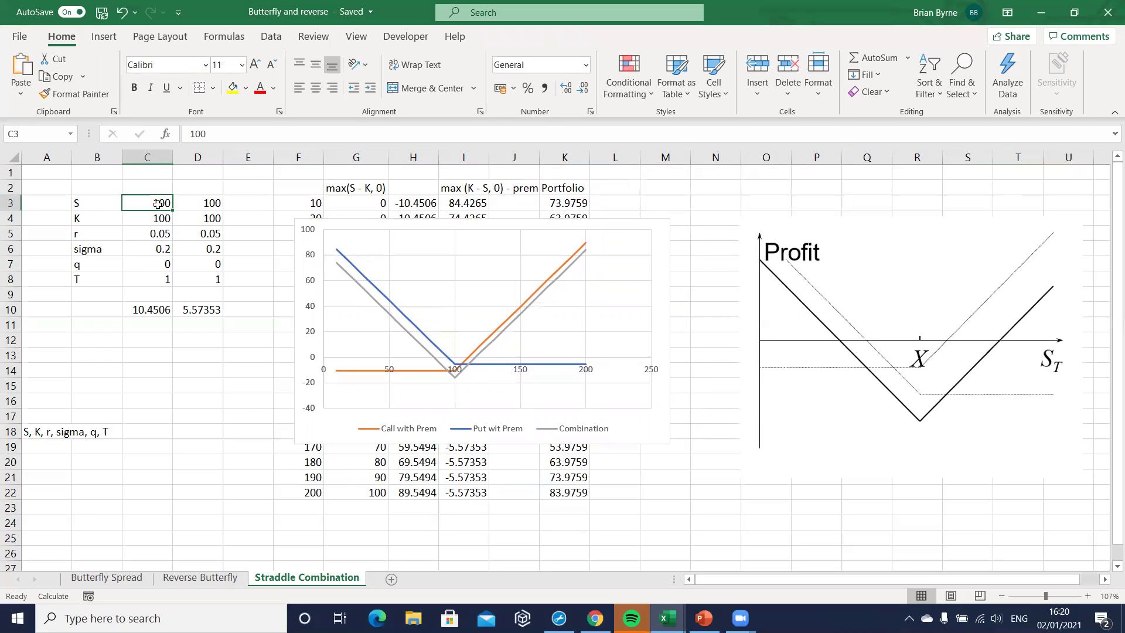
text(9)
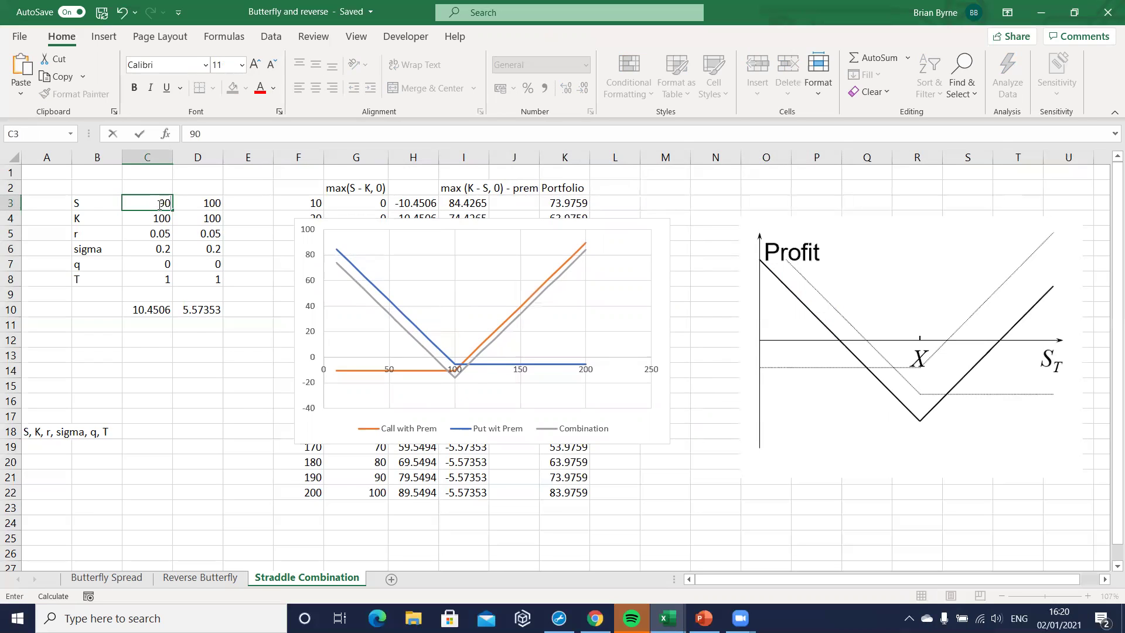
text(0)
key(Return)
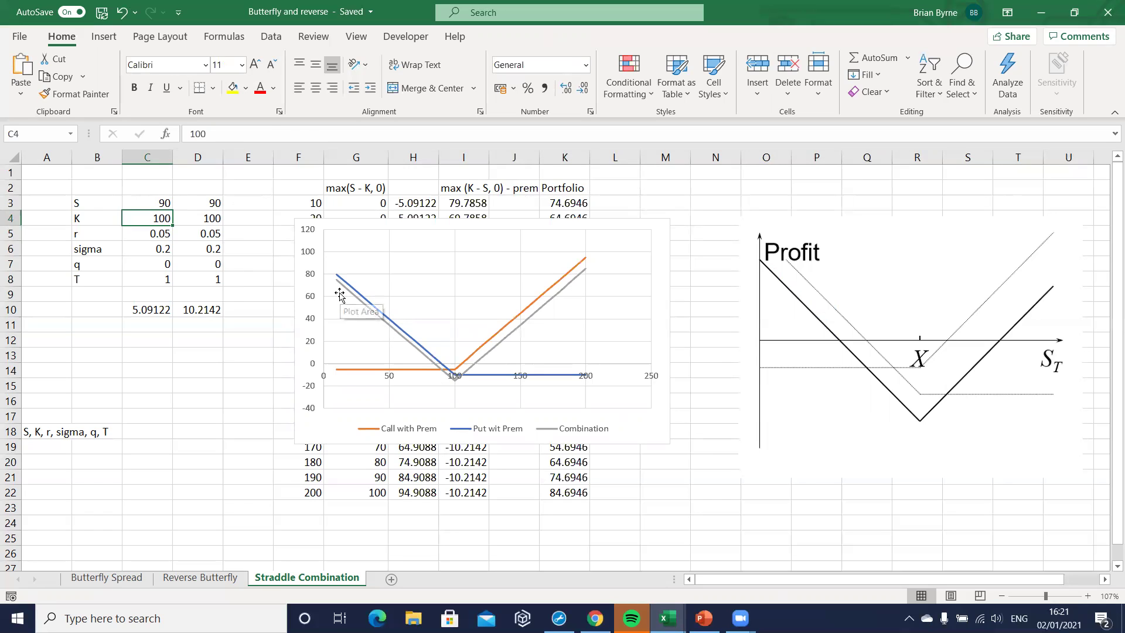
click(147, 202)
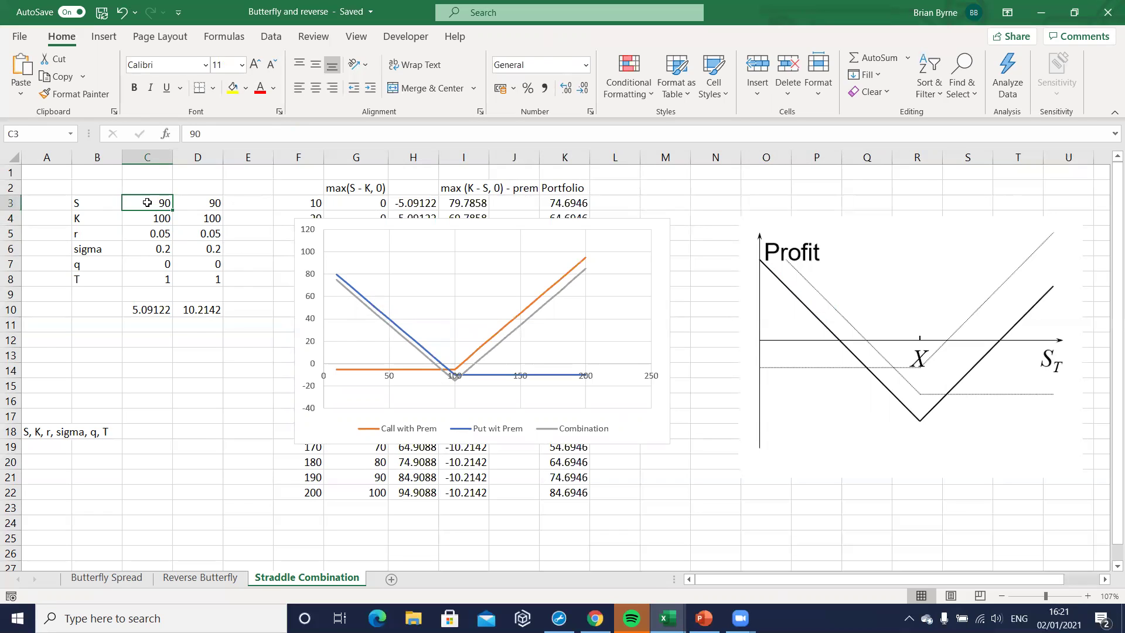
text(110)
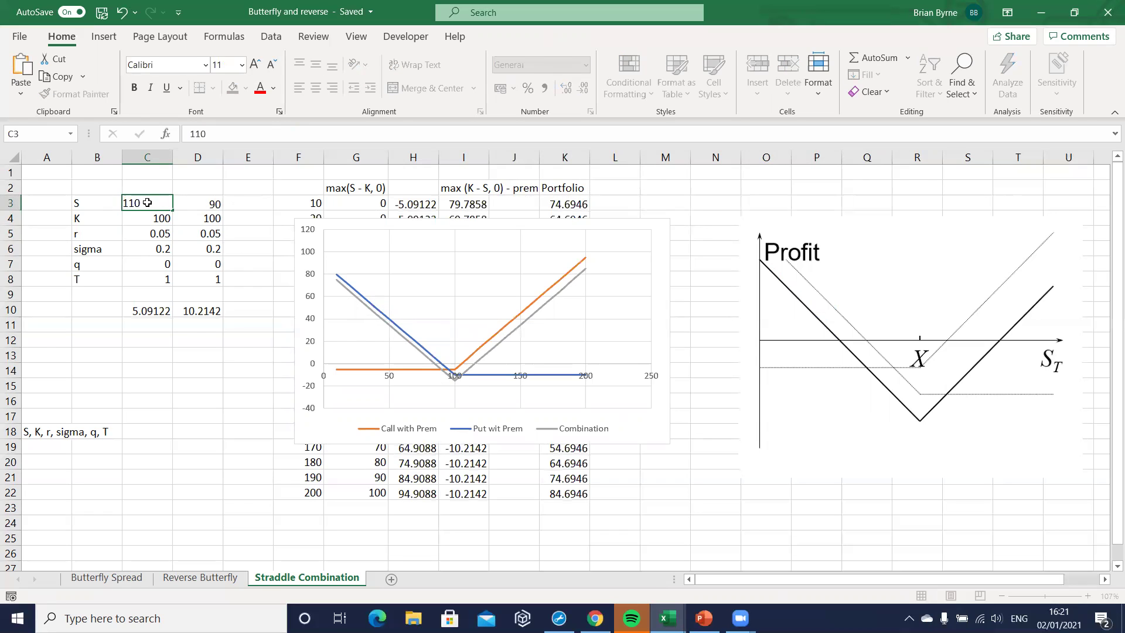
key(Return)
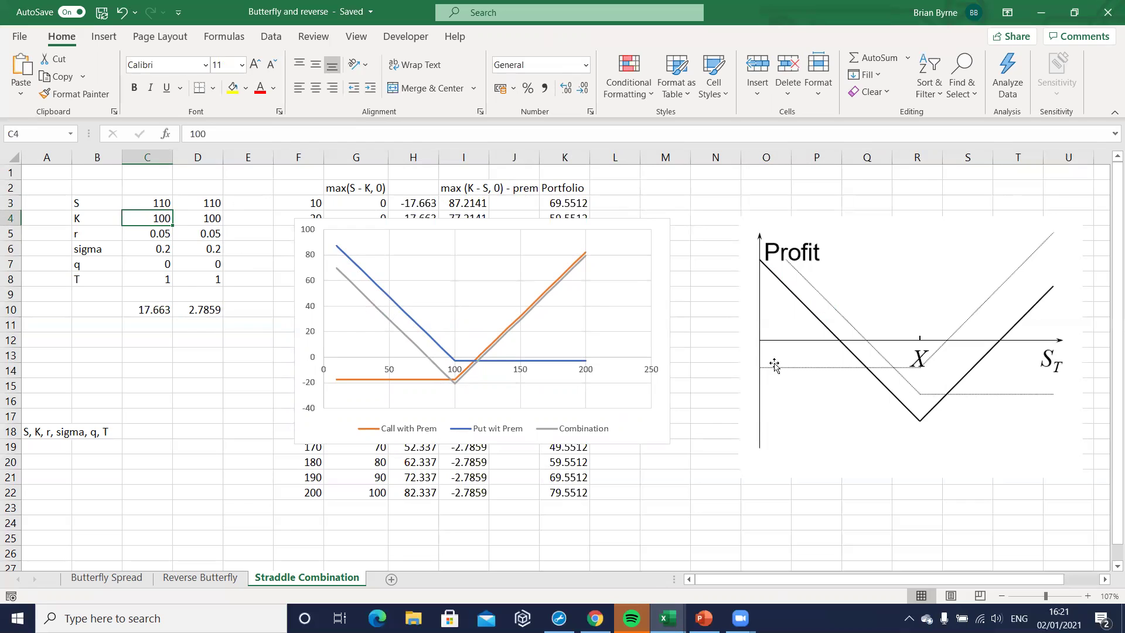
click(161, 201)
text(90)
key(Return)
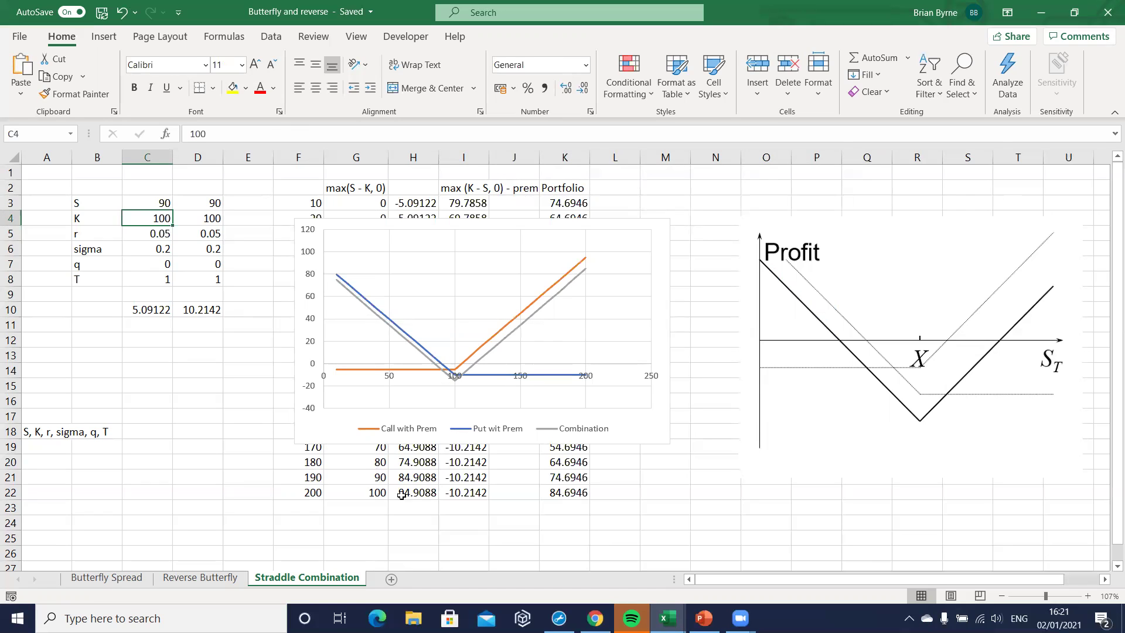
Try volatility sigma in C6 at 0.3 and 0.4, then settle on 0.1
click(145, 247)
text(0)
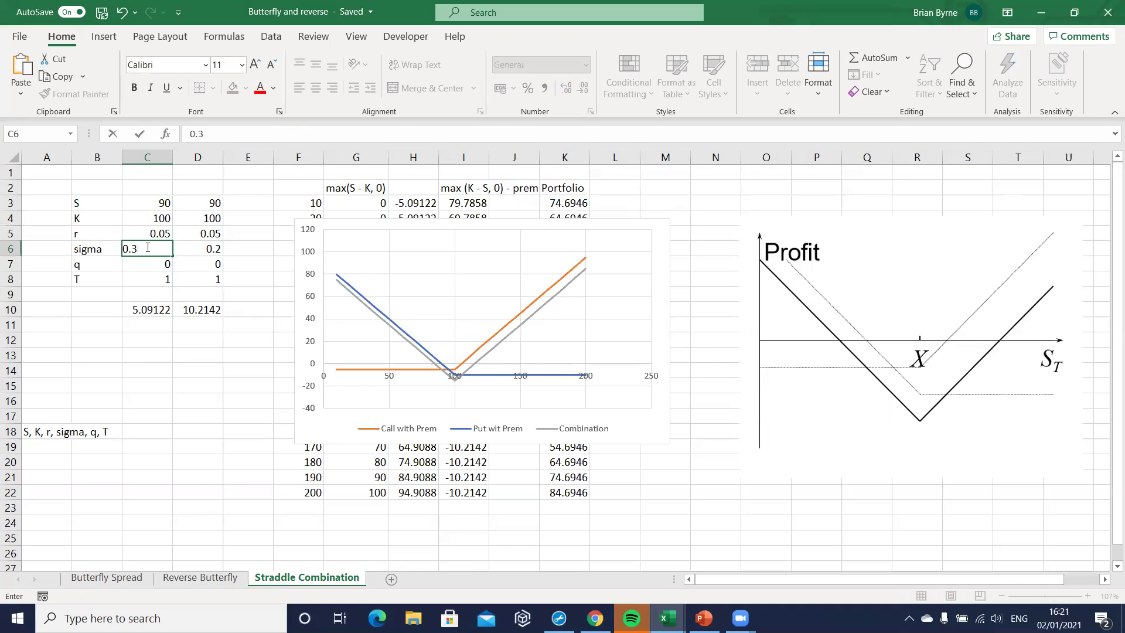
text(.3)
key(Return)
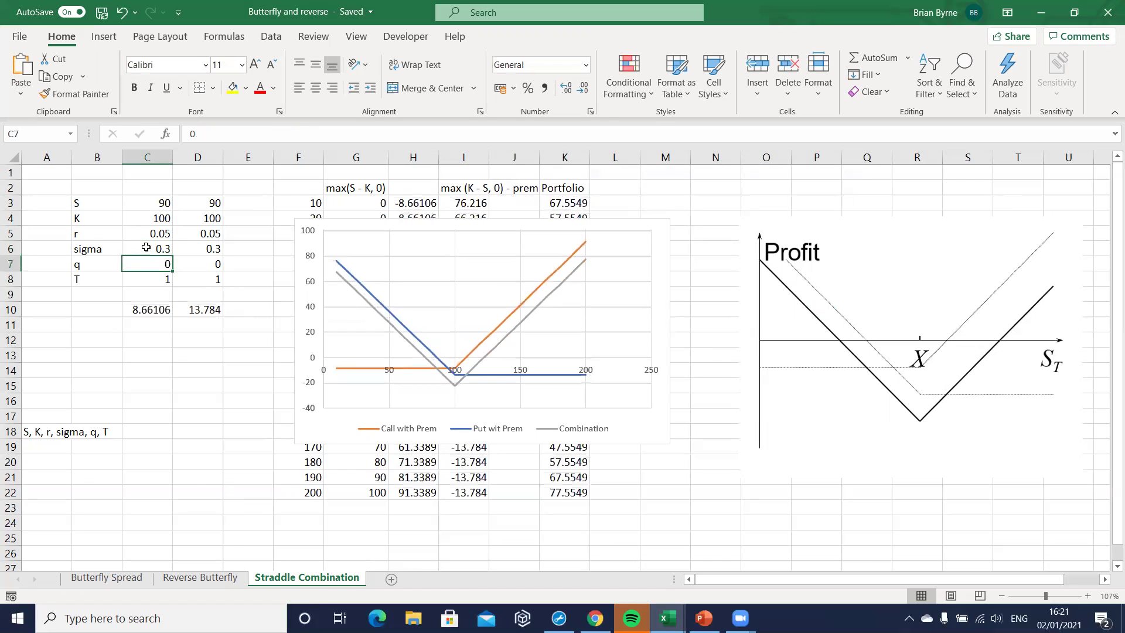
click(146, 247)
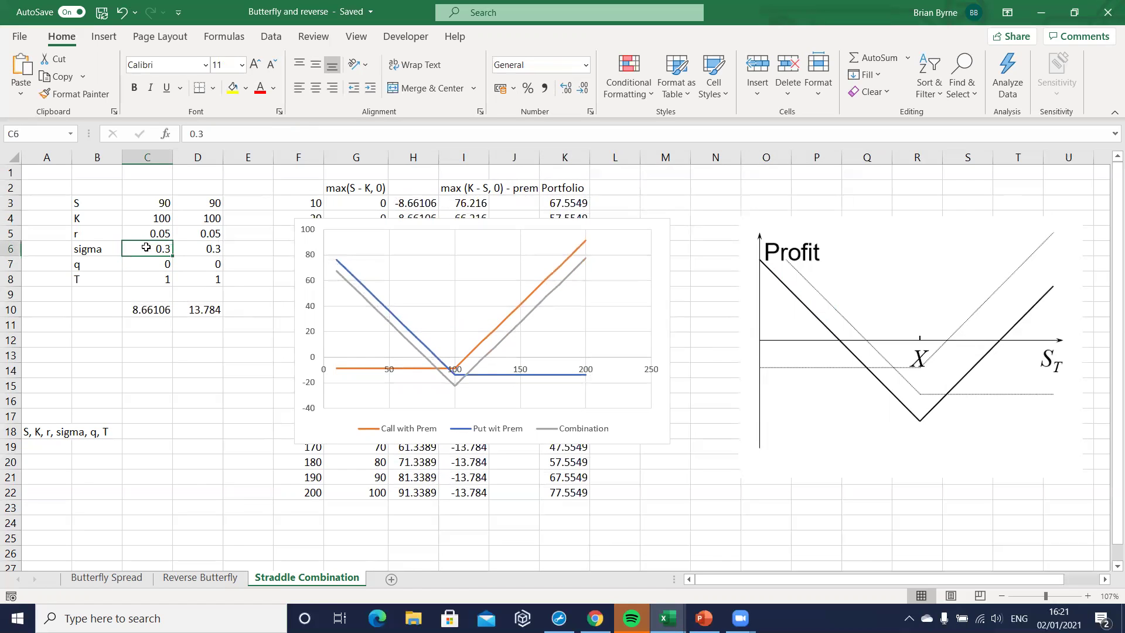
text(.4)
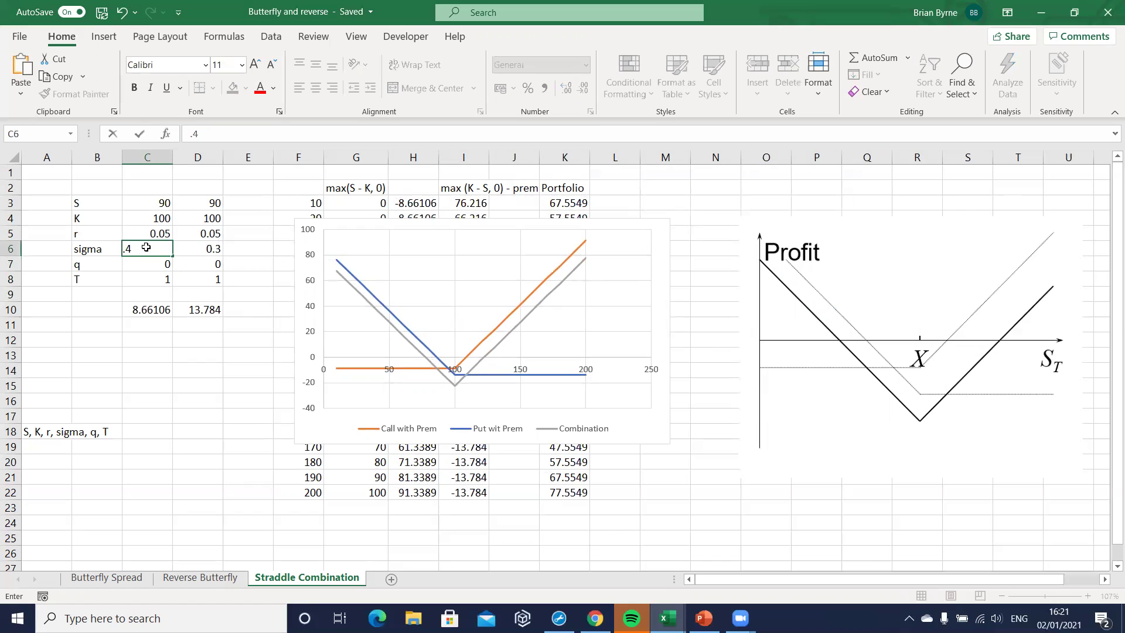
key(Return)
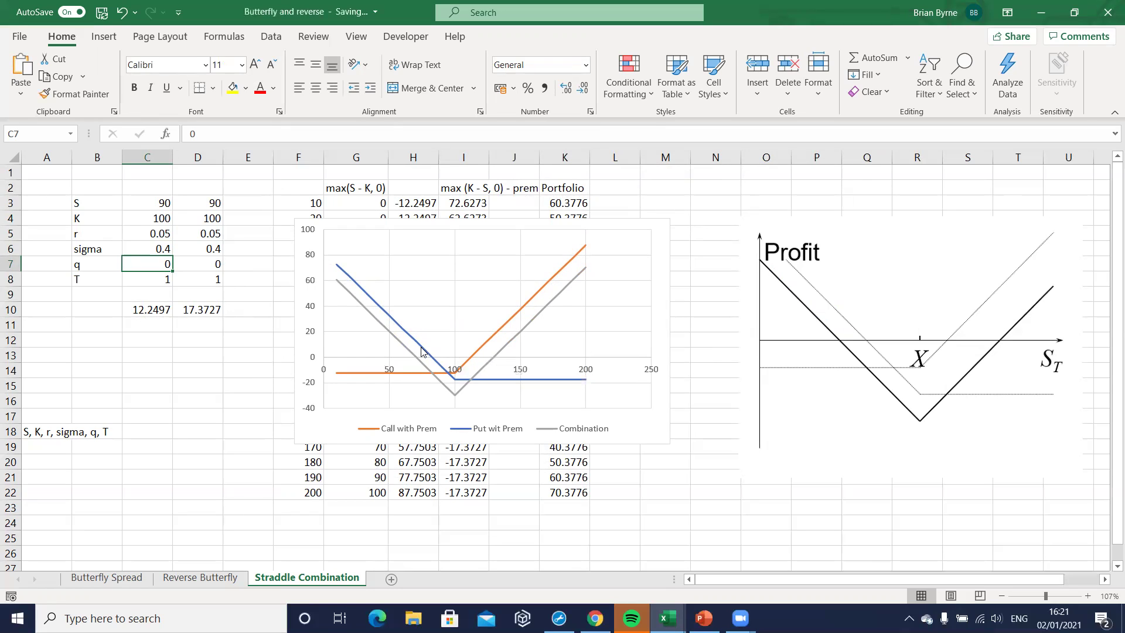
click(143, 248)
text(0)
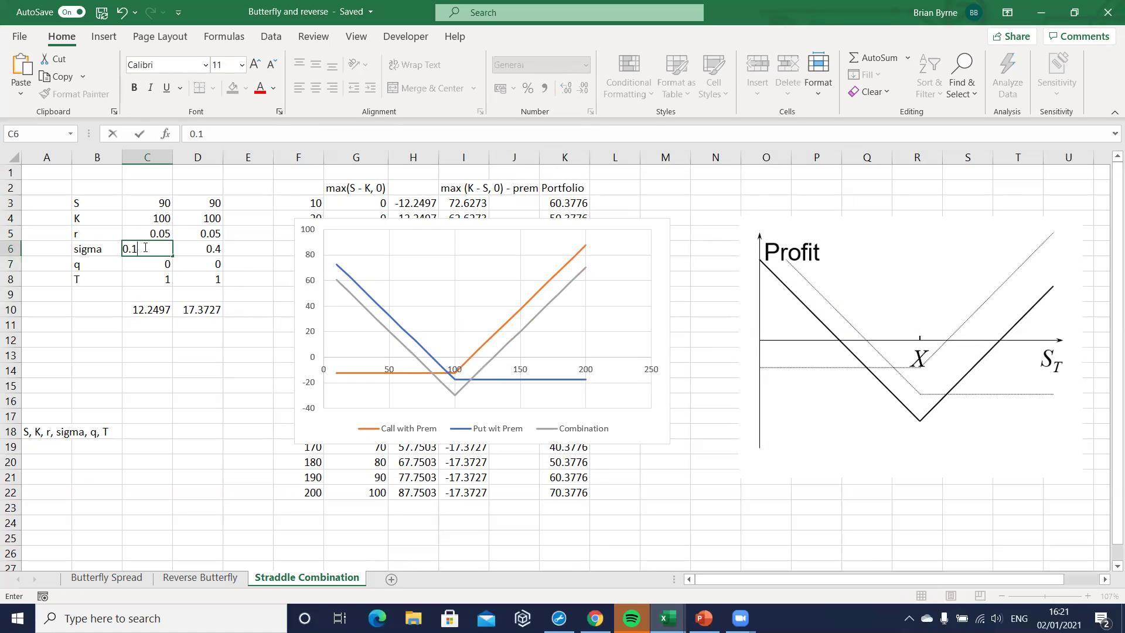
text(.1)
key(Return)
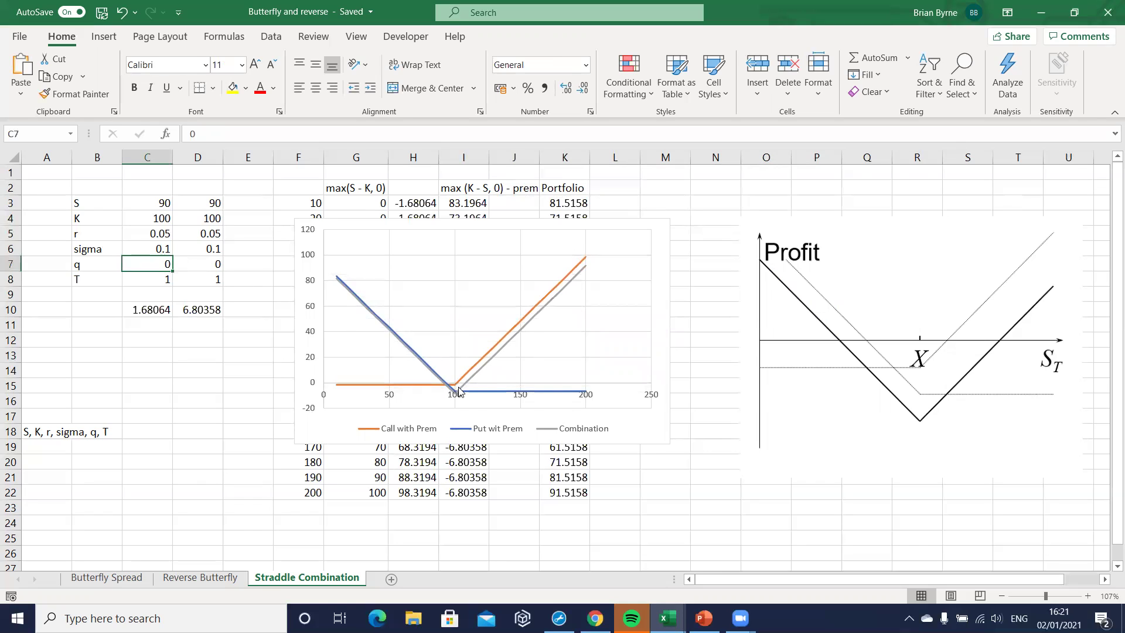
mouse_move(467, 386)
Set time to expiry T in C8 to 0.5 and spot price S in C3 to 100
click(153, 249)
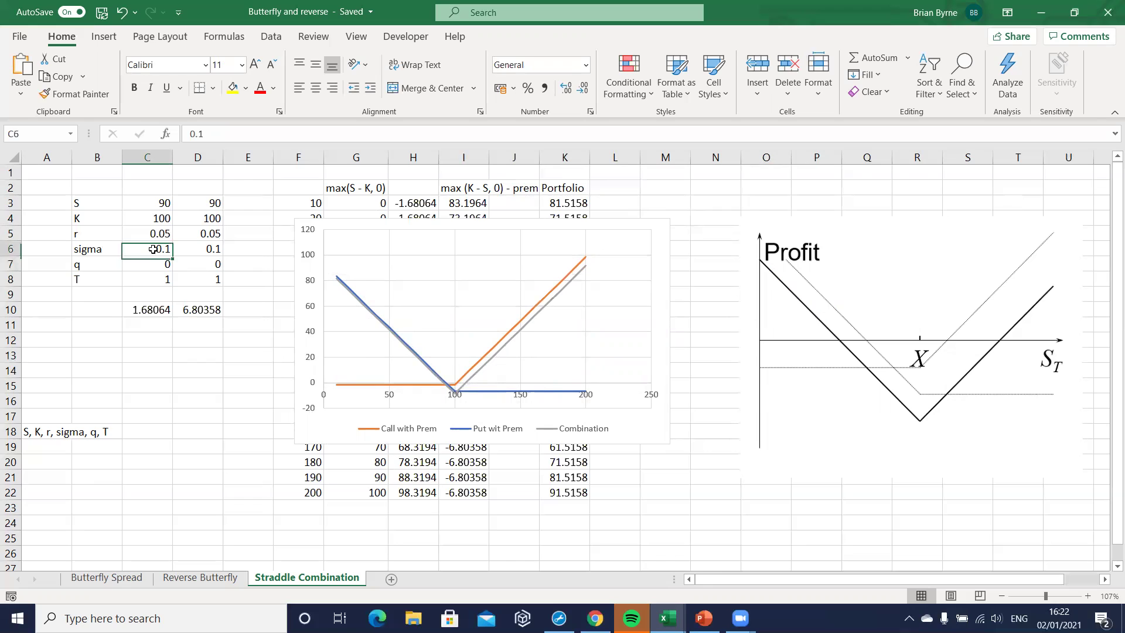
click(152, 276)
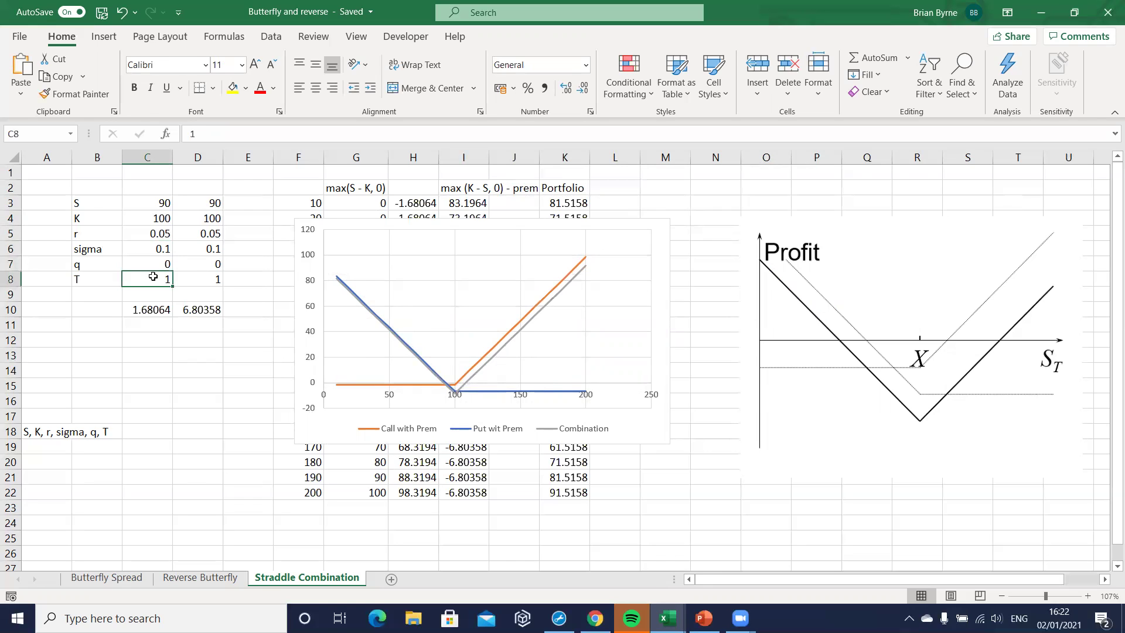
text(0.5)
key(Return)
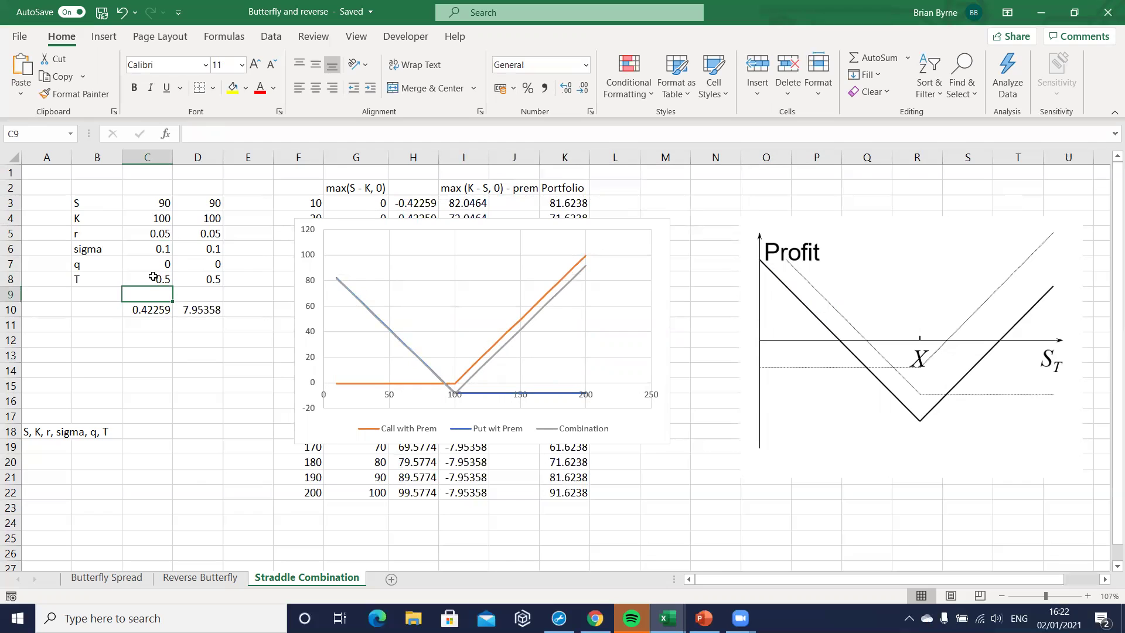
click(141, 202)
text(100)
key(Return)
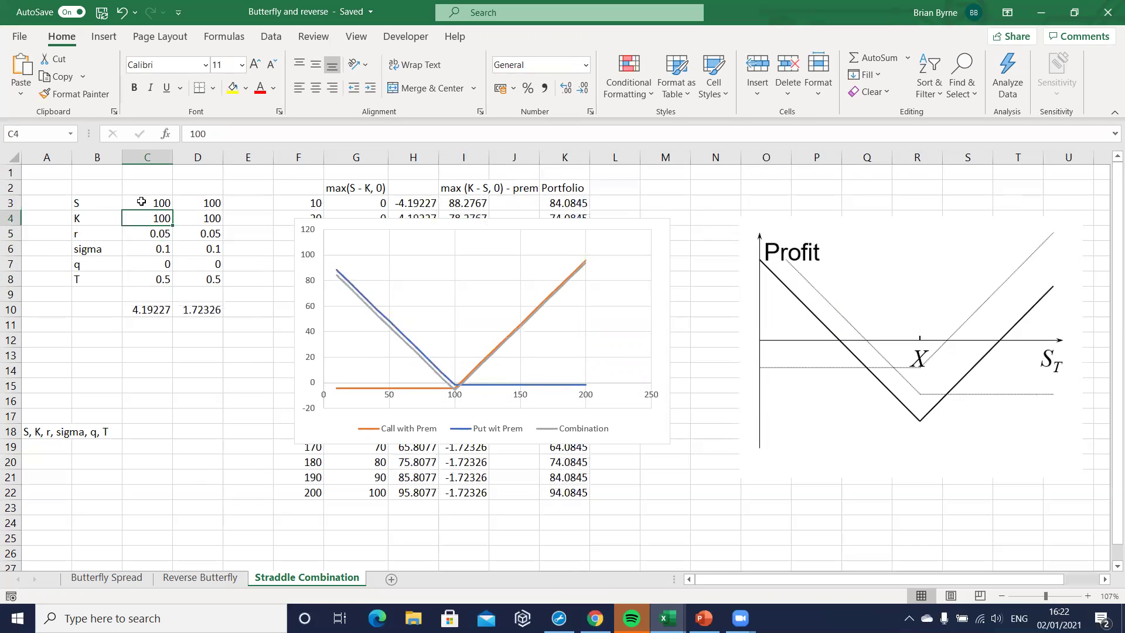
Restore T in C8 to 1 and raise sigma in C6 to 0.5
click(148, 248)
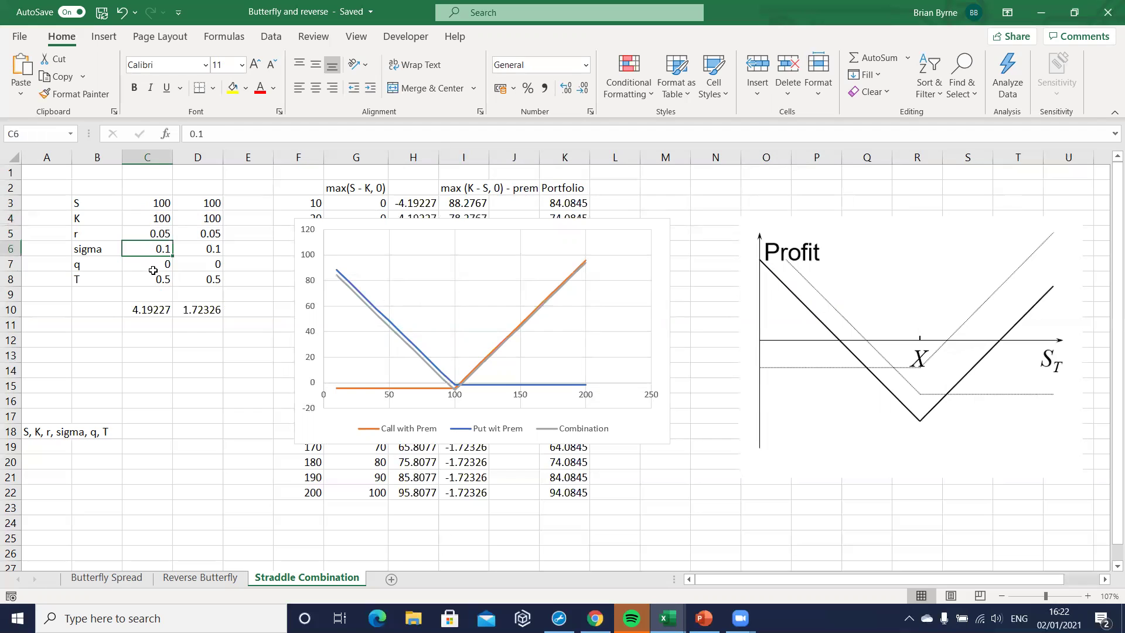
click(154, 276)
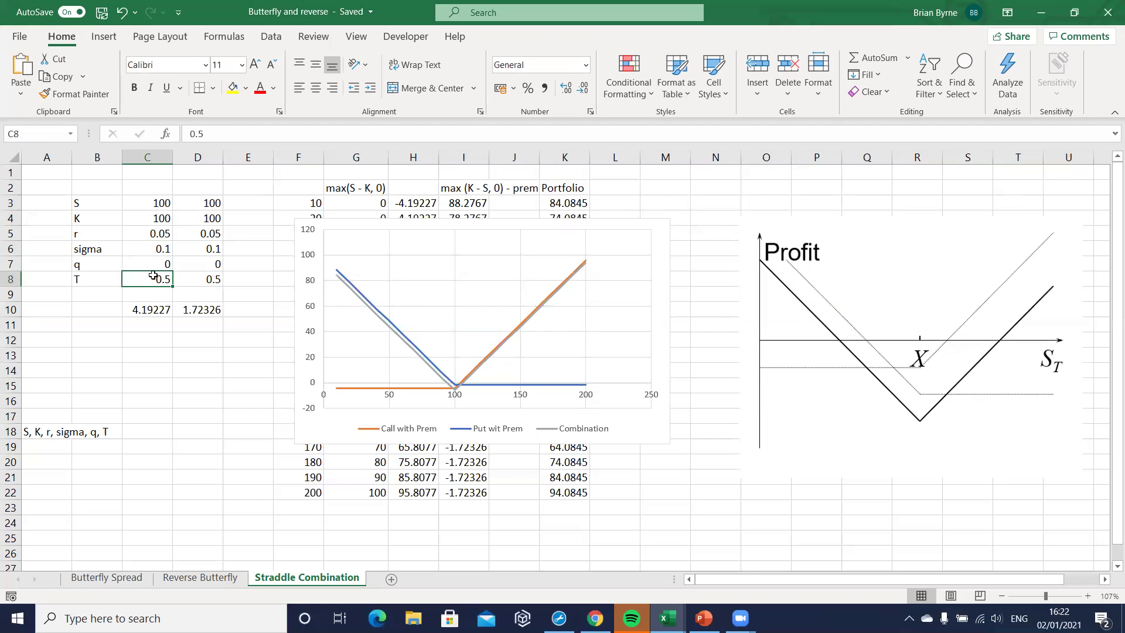
text(1)
key(Return)
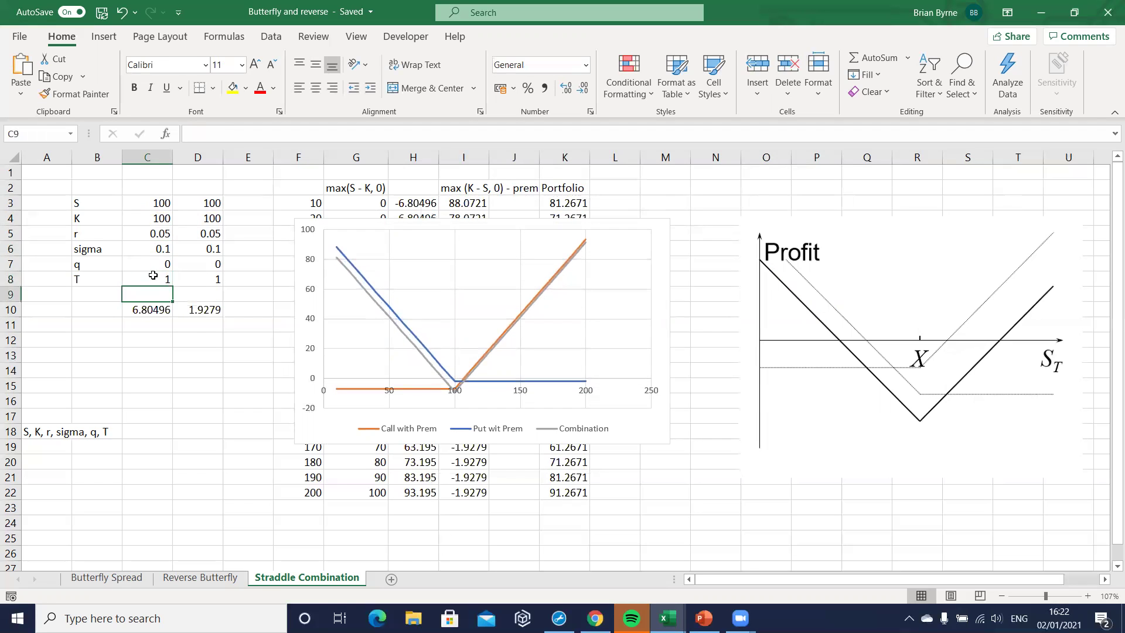
click(156, 249)
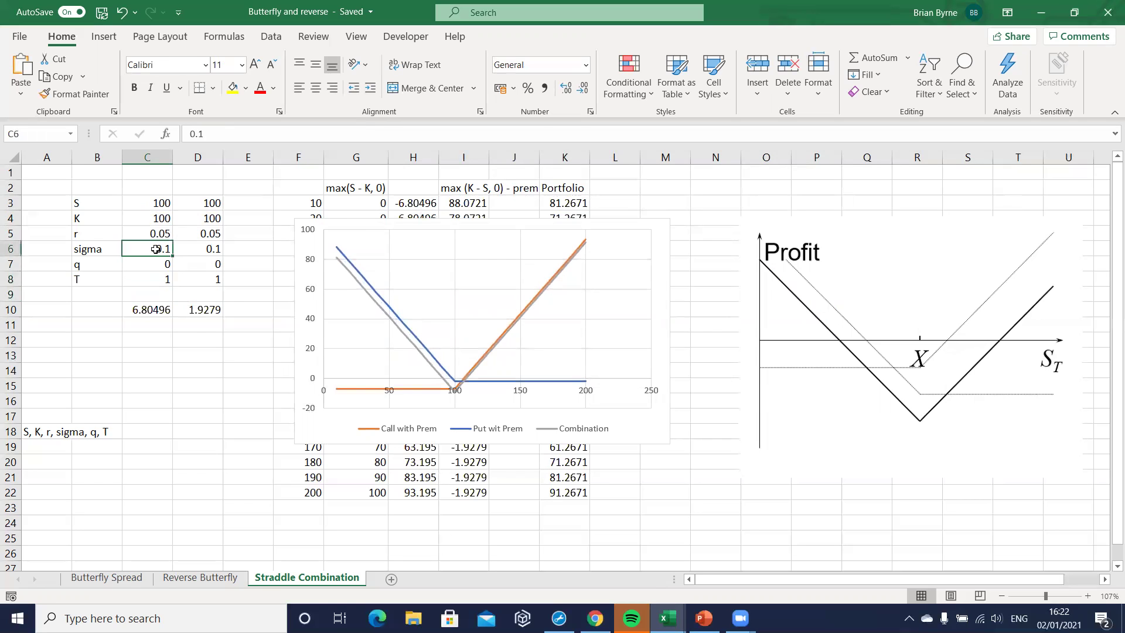
text(0.5)
key(Return)
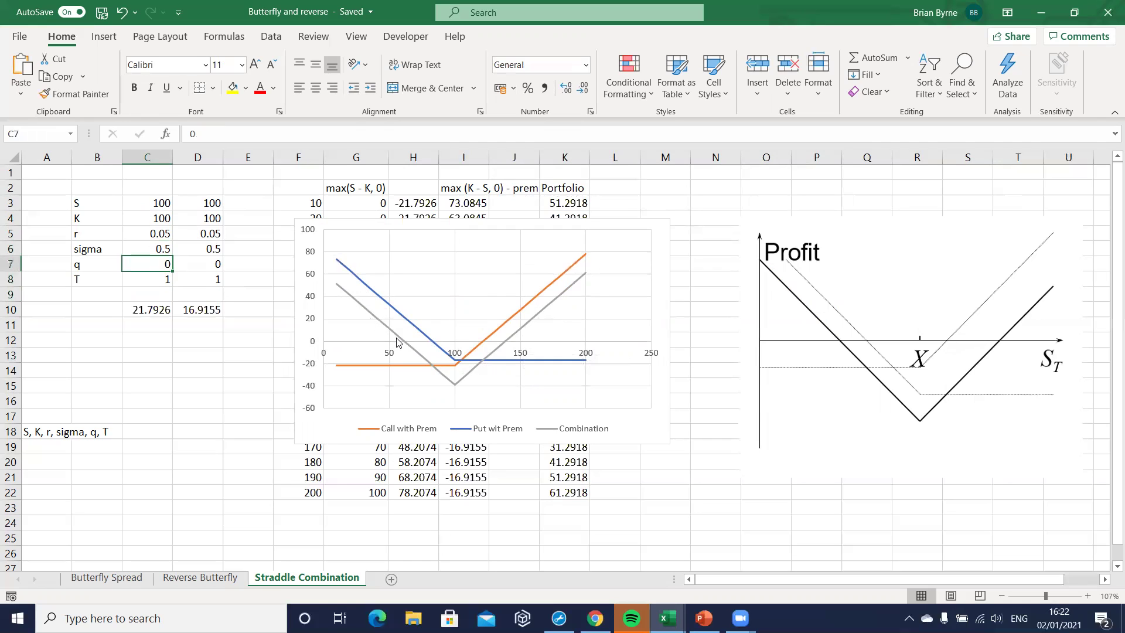
mouse_move(398, 343)
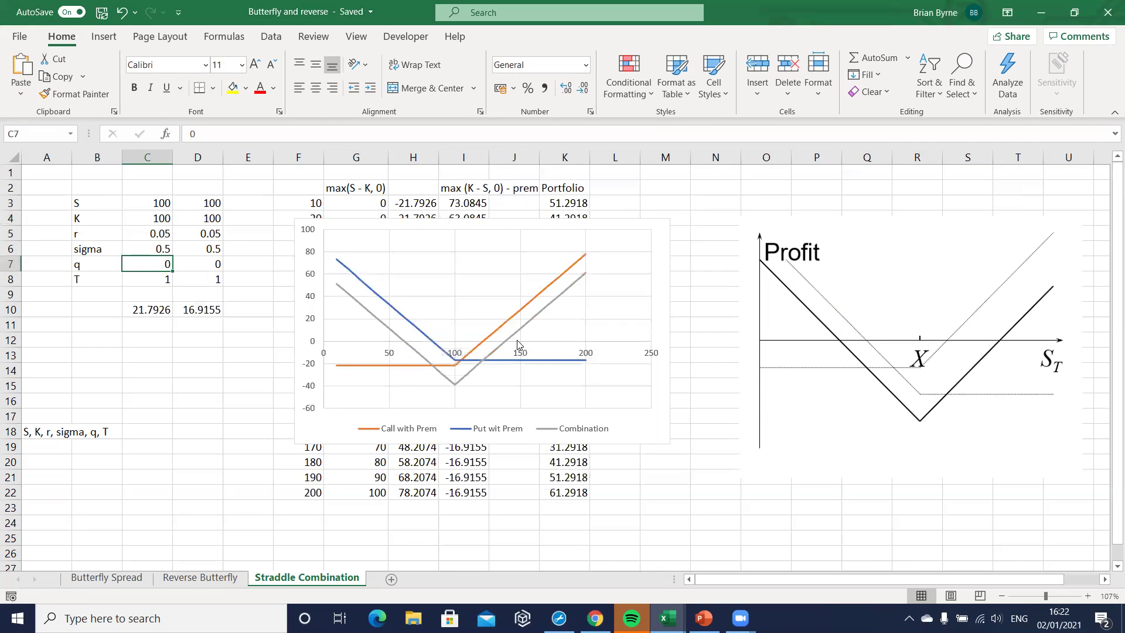